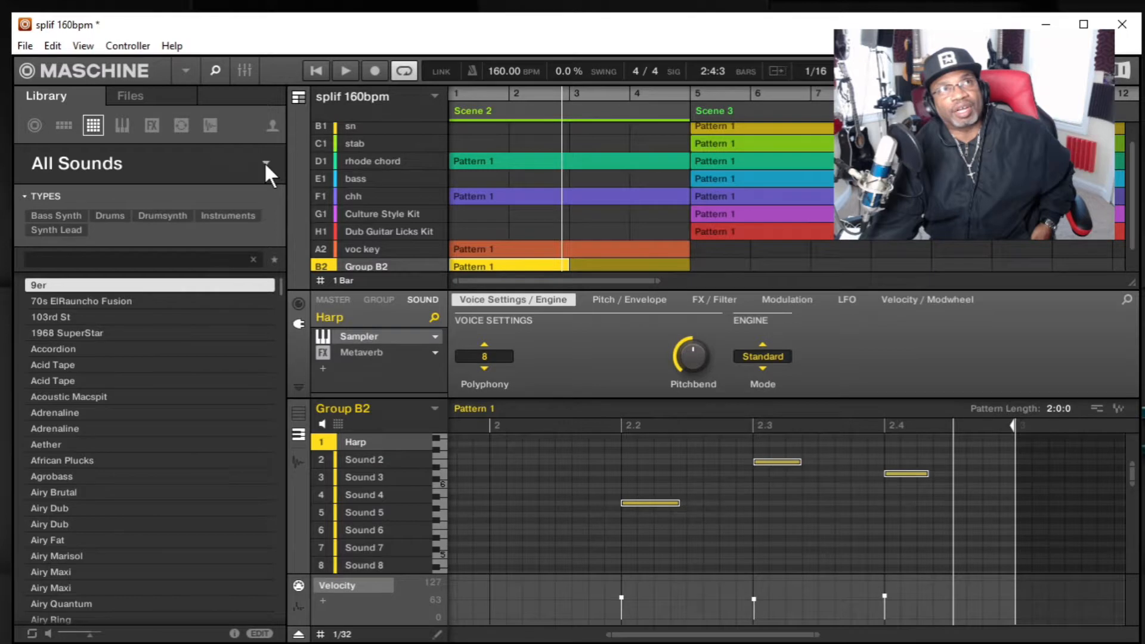
Step: List the group presets in the library and add a new empty group below Group B2
click(65, 126)
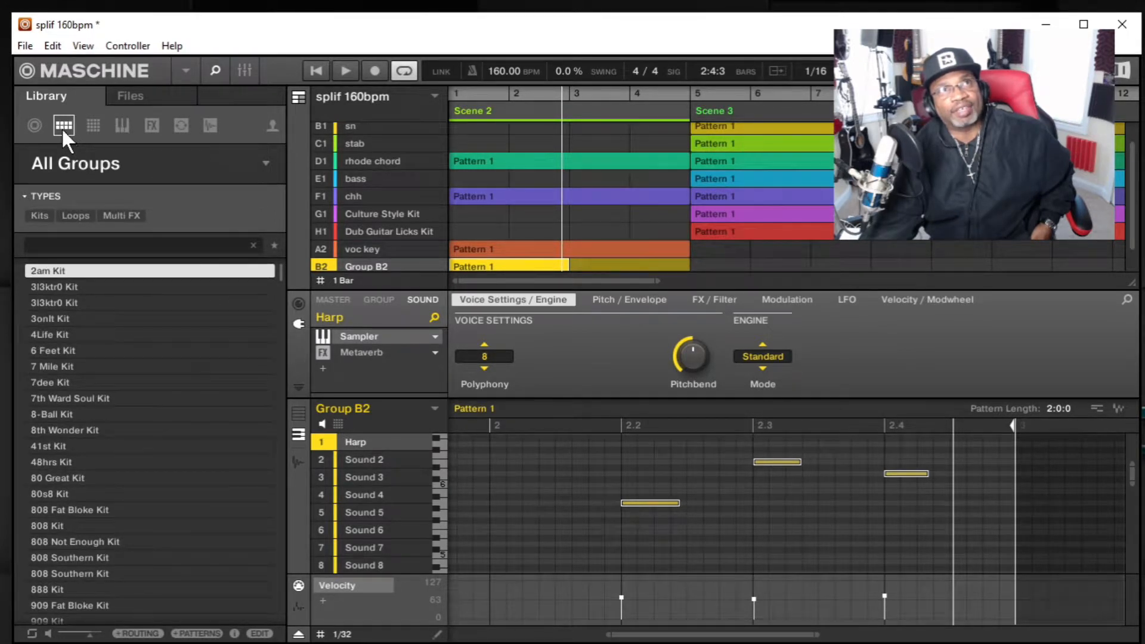
drag(1132, 226, 1133, 263)
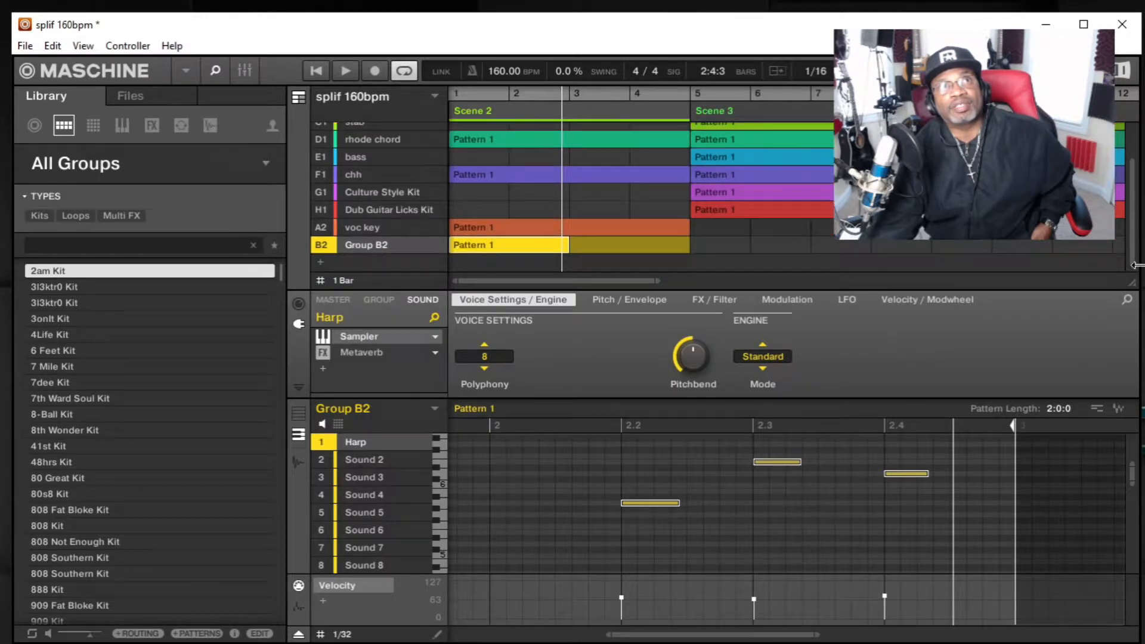
click(321, 263)
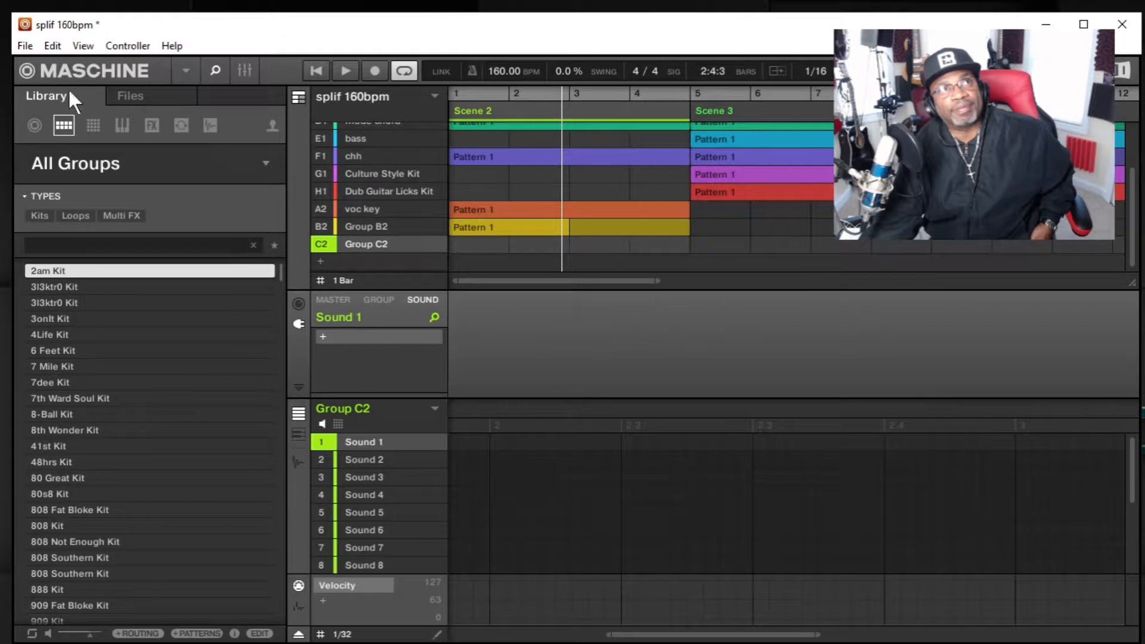
Step: Look through the products that offer group presets, then return to the preset list
click(63, 126)
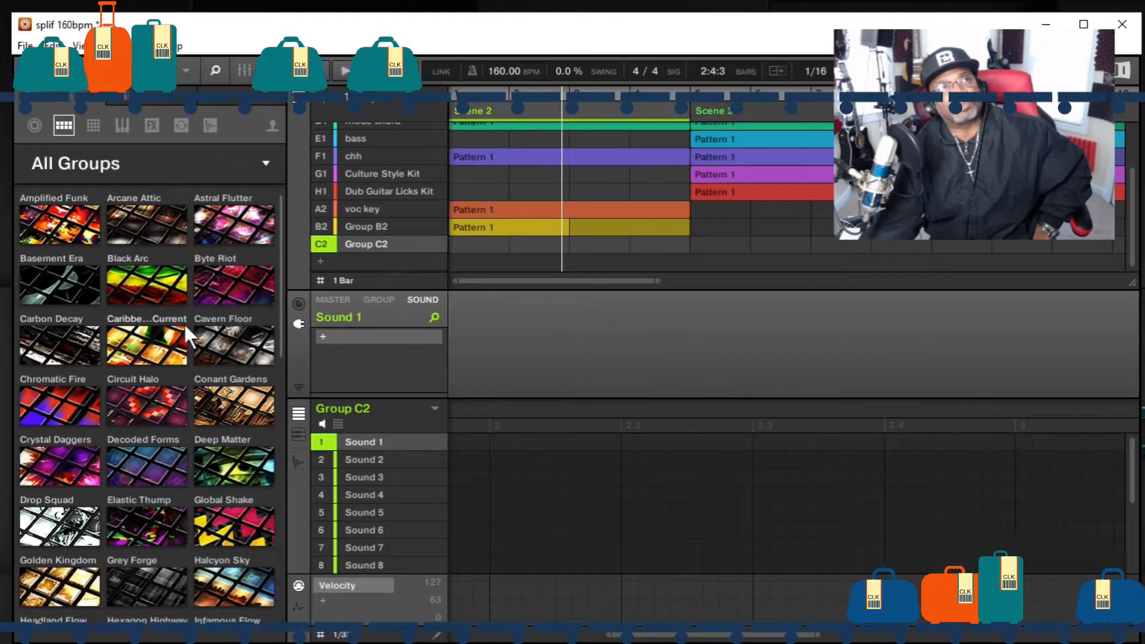
drag(279, 292, 298, 256)
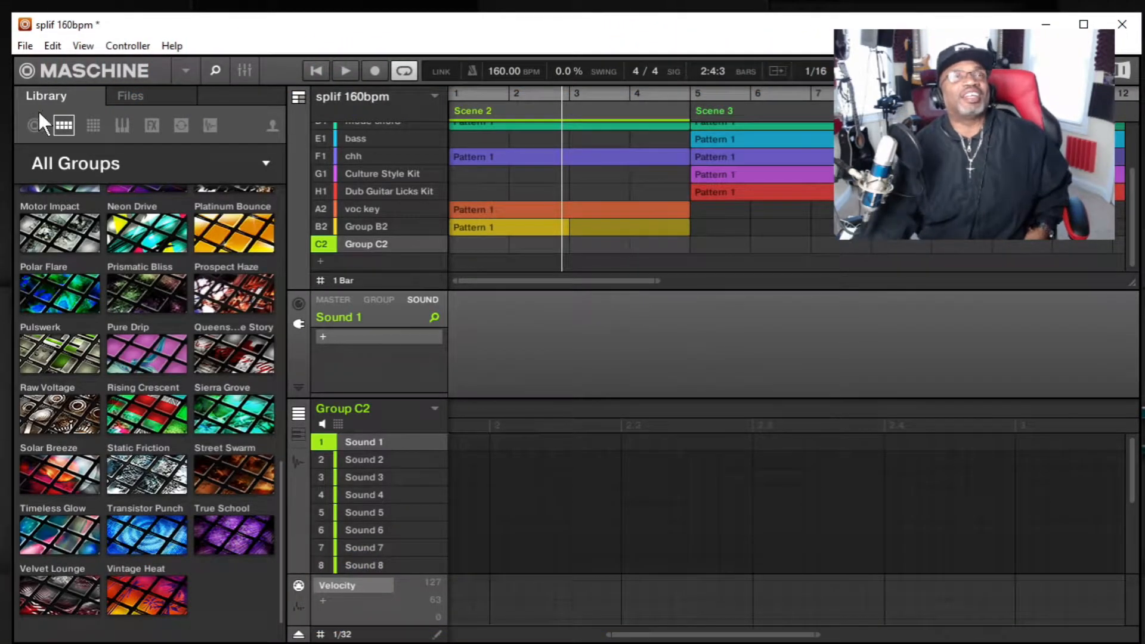
click(100, 120)
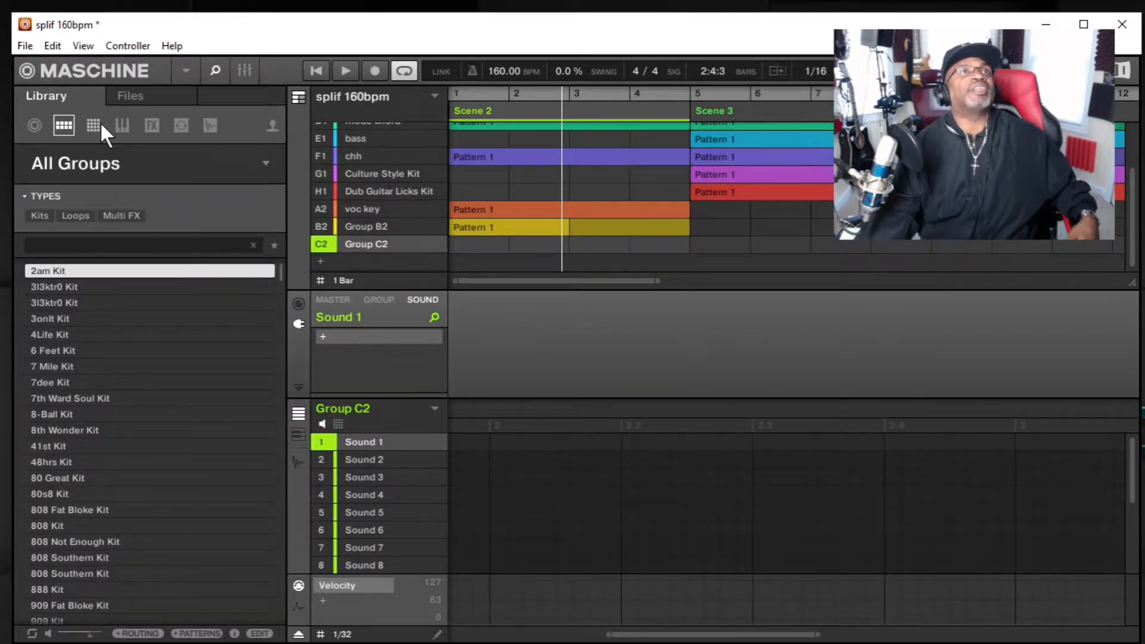
Step: Switch the library to Sounds and look through the products that offer sound presets
click(97, 123)
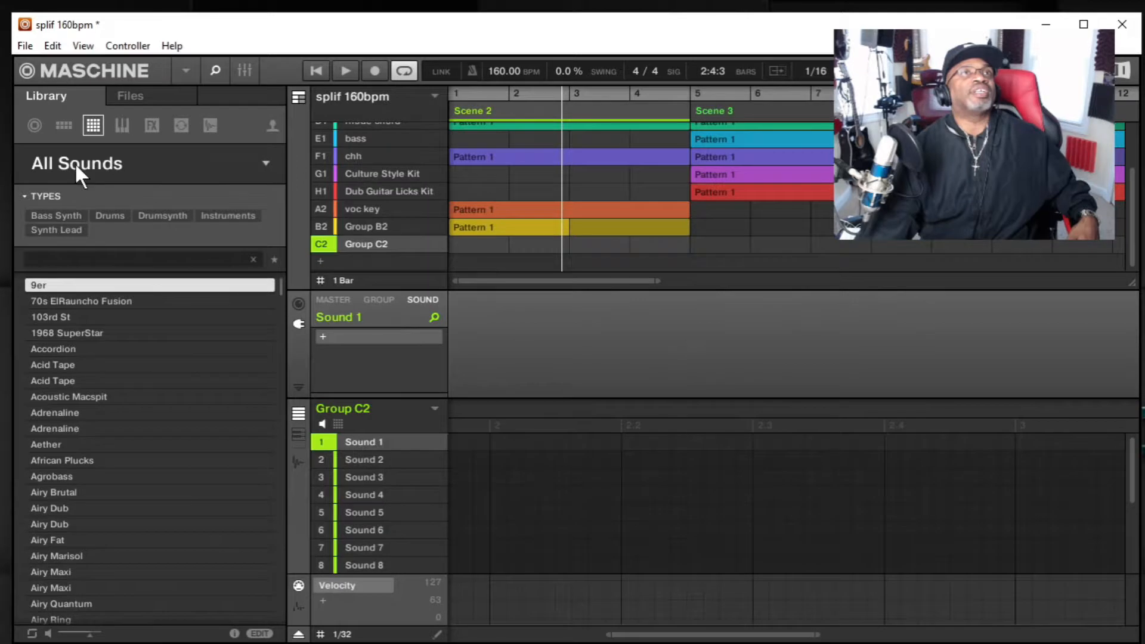
click(76, 167)
click(94, 122)
click(81, 155)
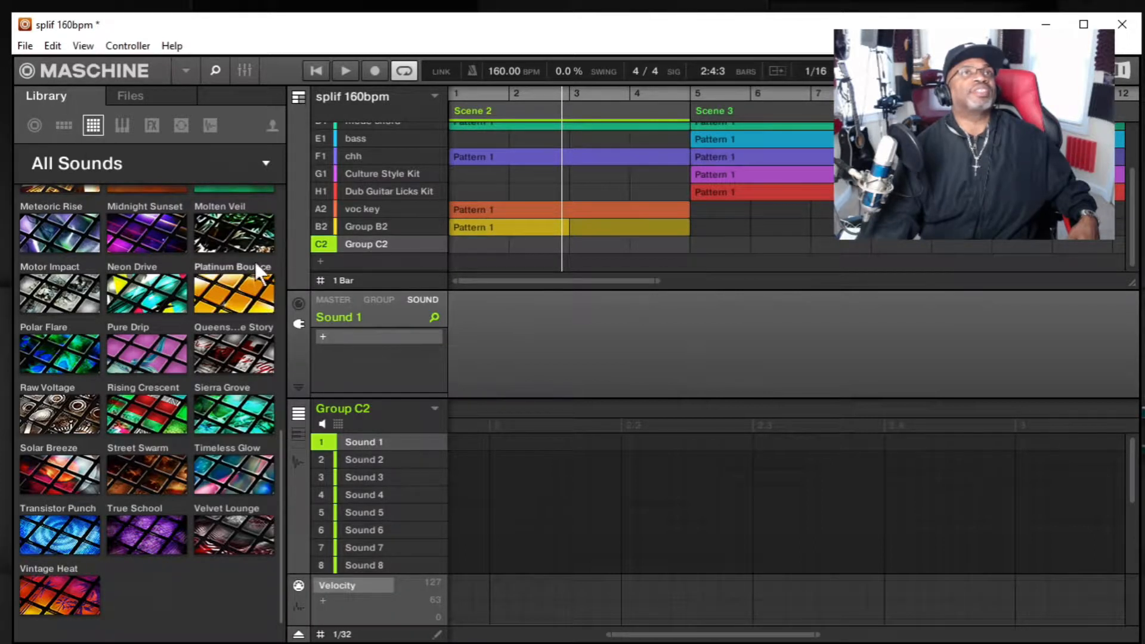
scroll(283, 428, up, 8)
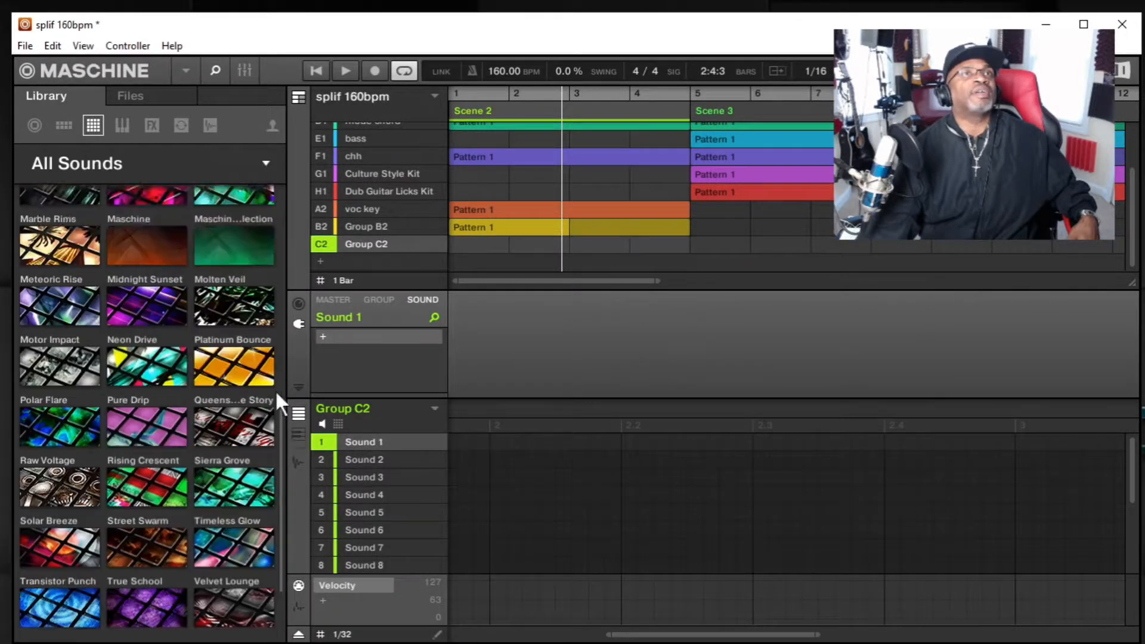
scroll(262, 343, down, 7)
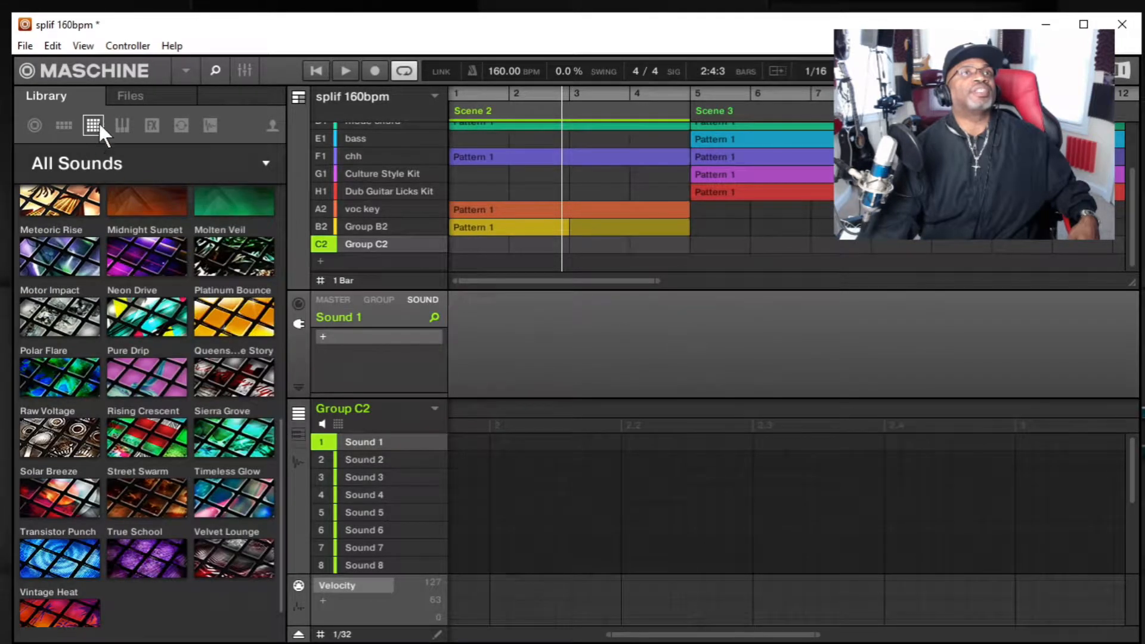
Step: Look at the library's instrument presets and then its effect presets
click(117, 123)
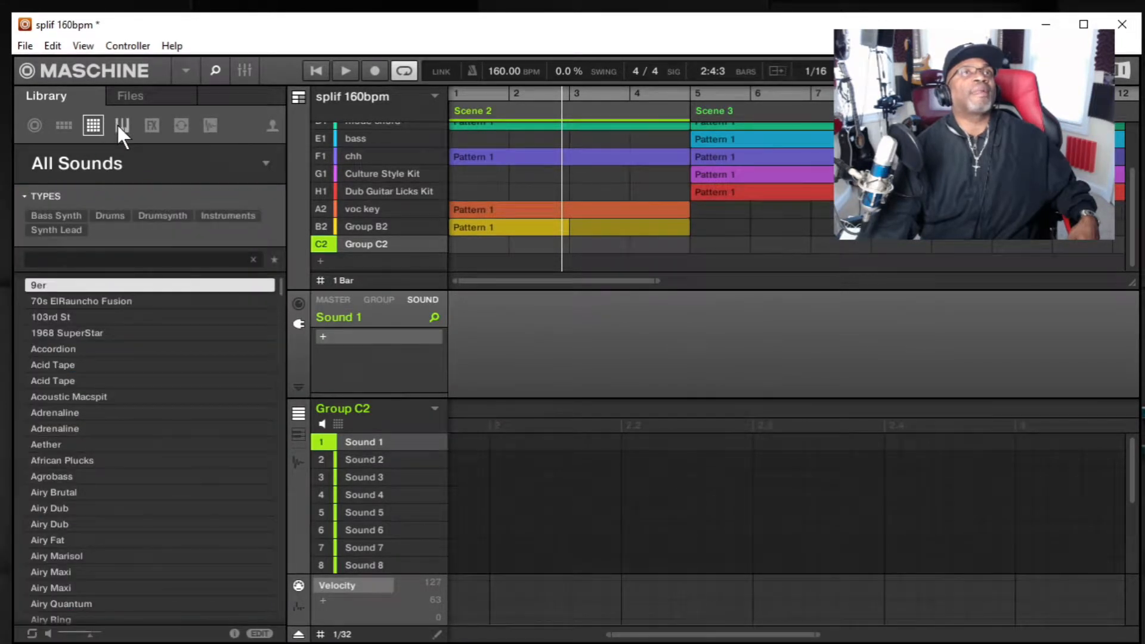
click(117, 125)
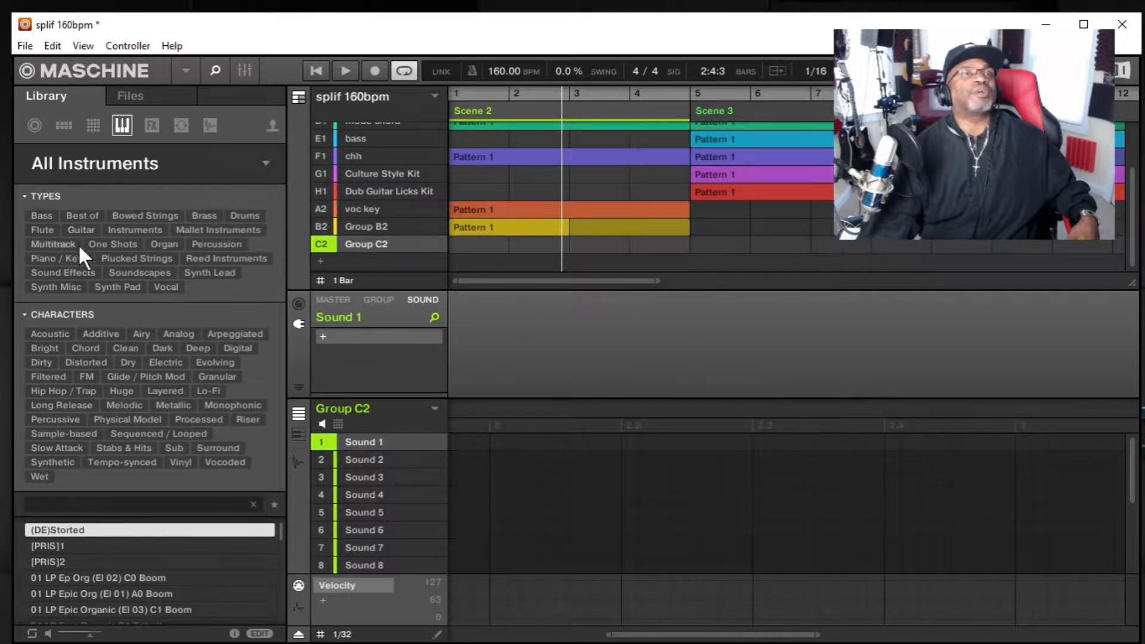
click(149, 122)
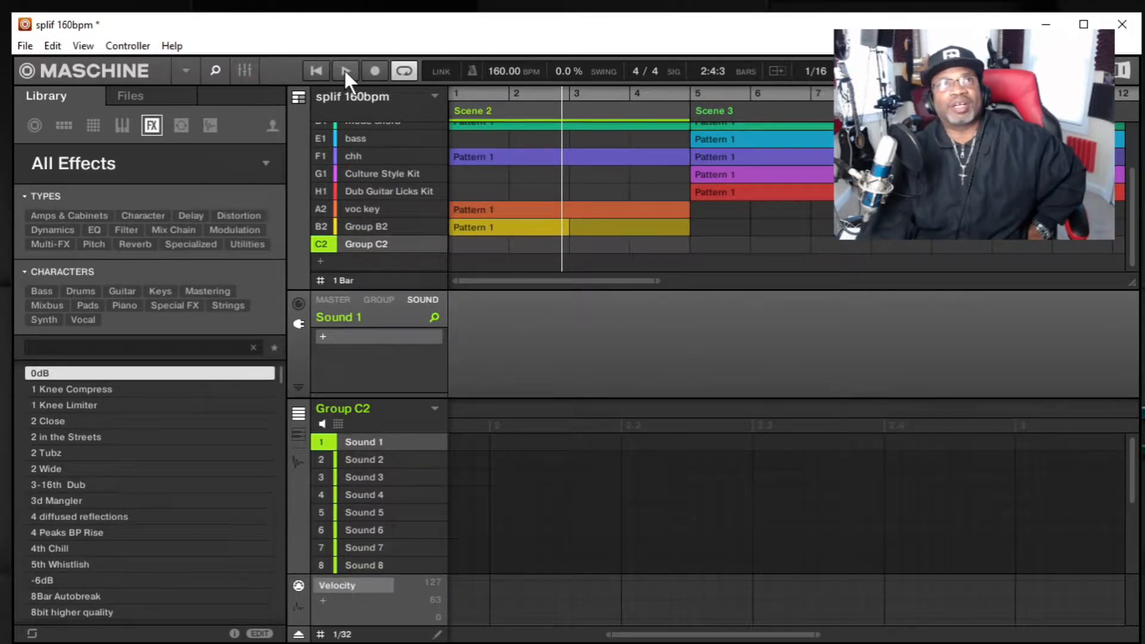
Step: Play the song from the beginning and stop the playback
click(320, 65)
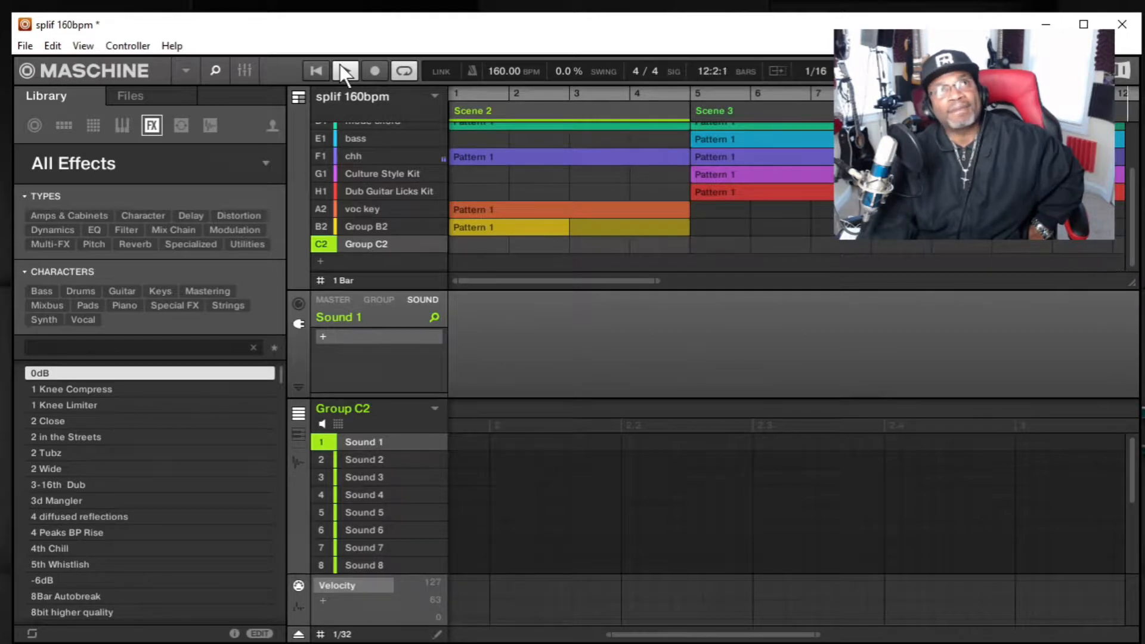
click(340, 66)
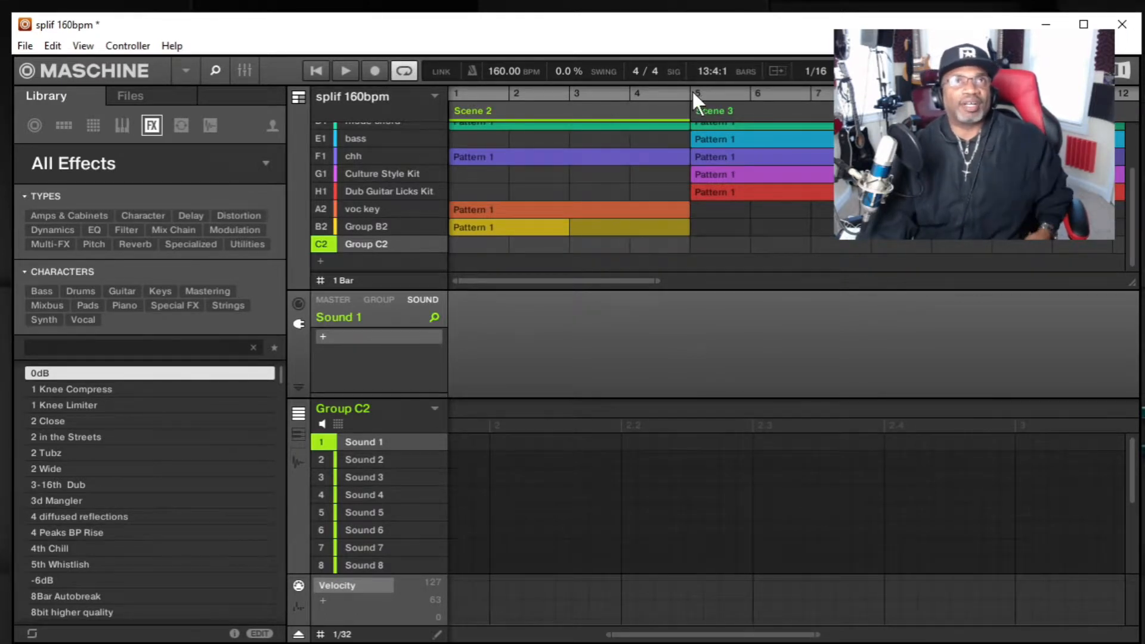
Step: Review the song's audio export settings and leave them without exporting
drag(596, 34, 692, 60)
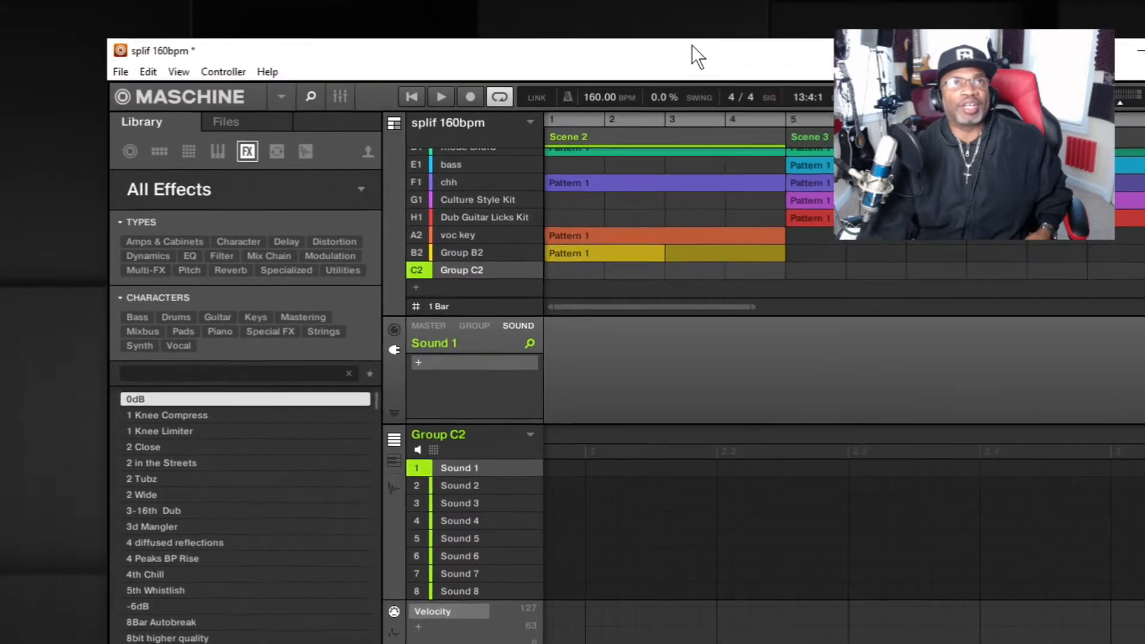
click(119, 73)
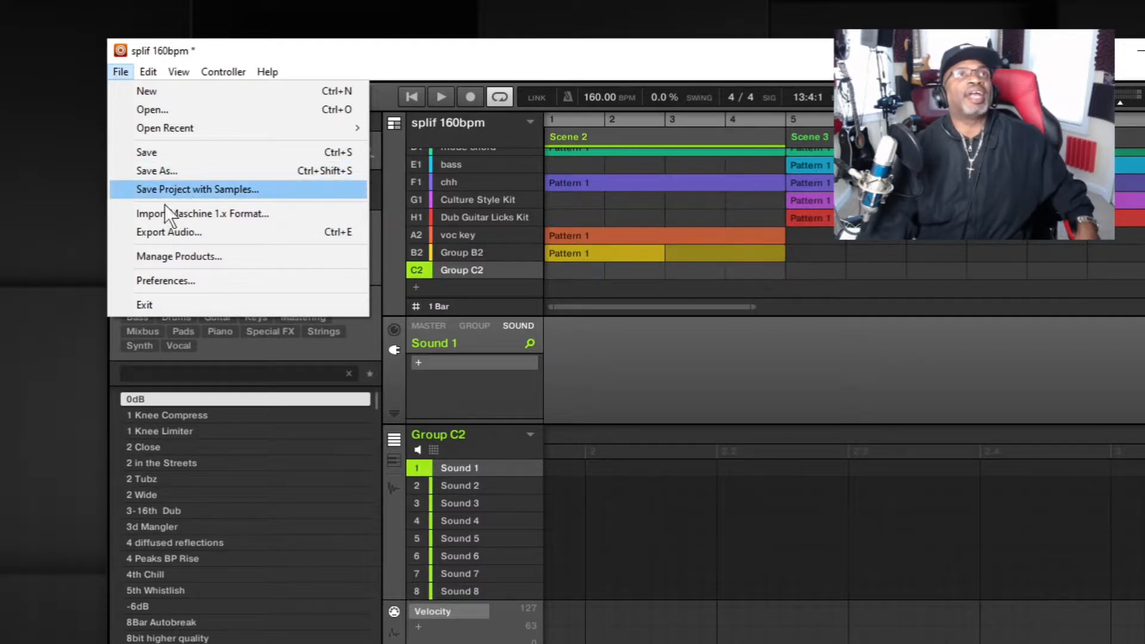
click(166, 233)
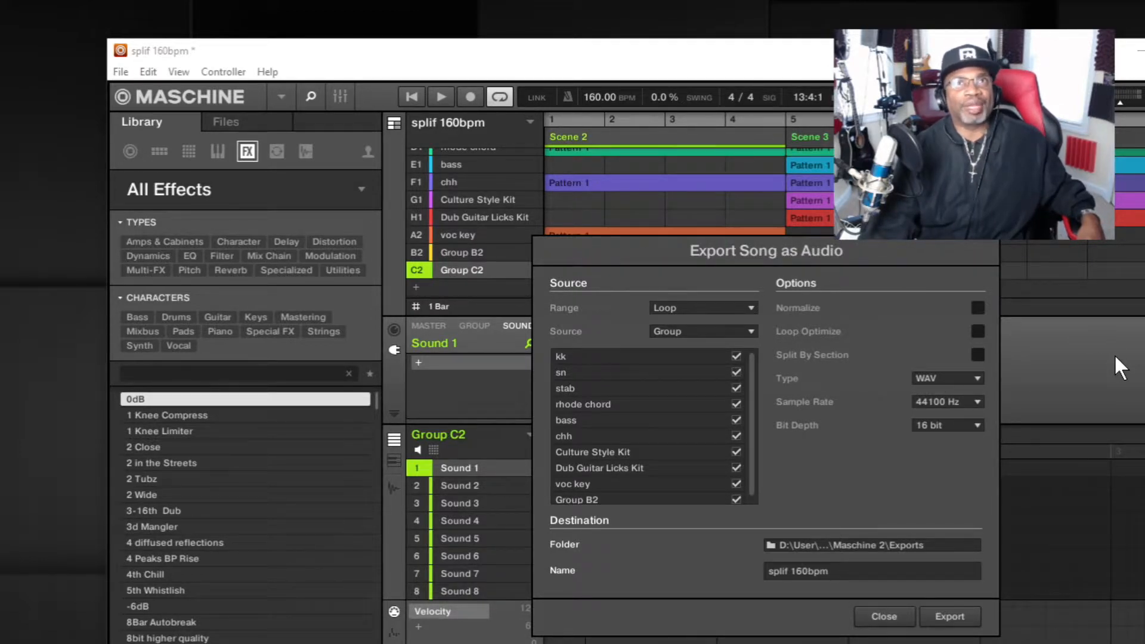
click(887, 615)
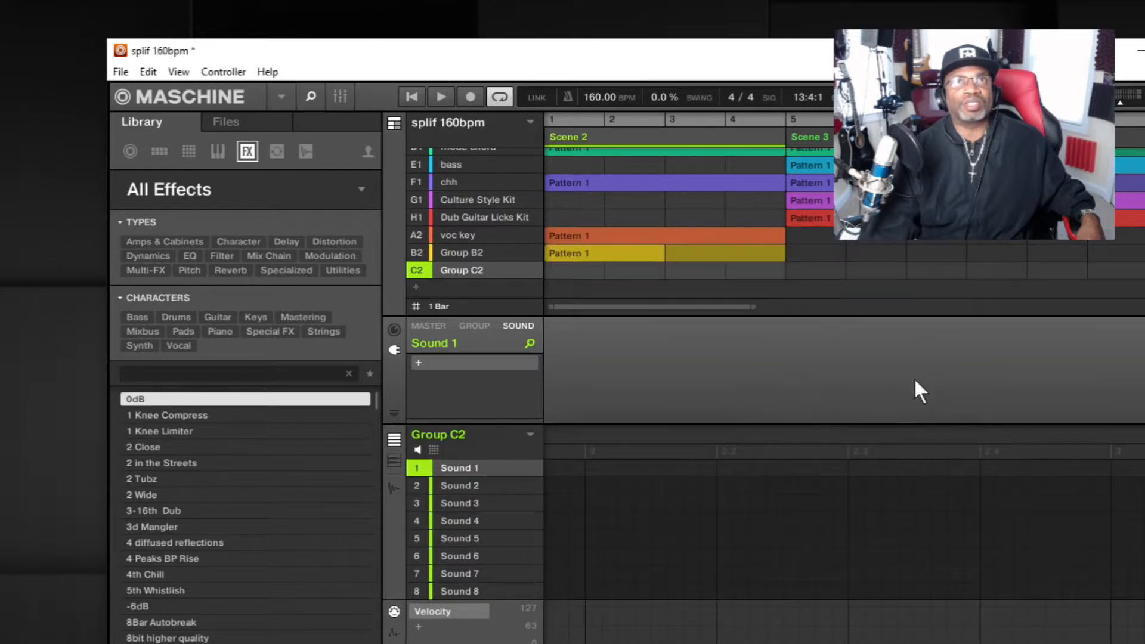
Step: Examine the audio interface and input routing settings in the preferences, then close them
drag(745, 307, 1132, 306)
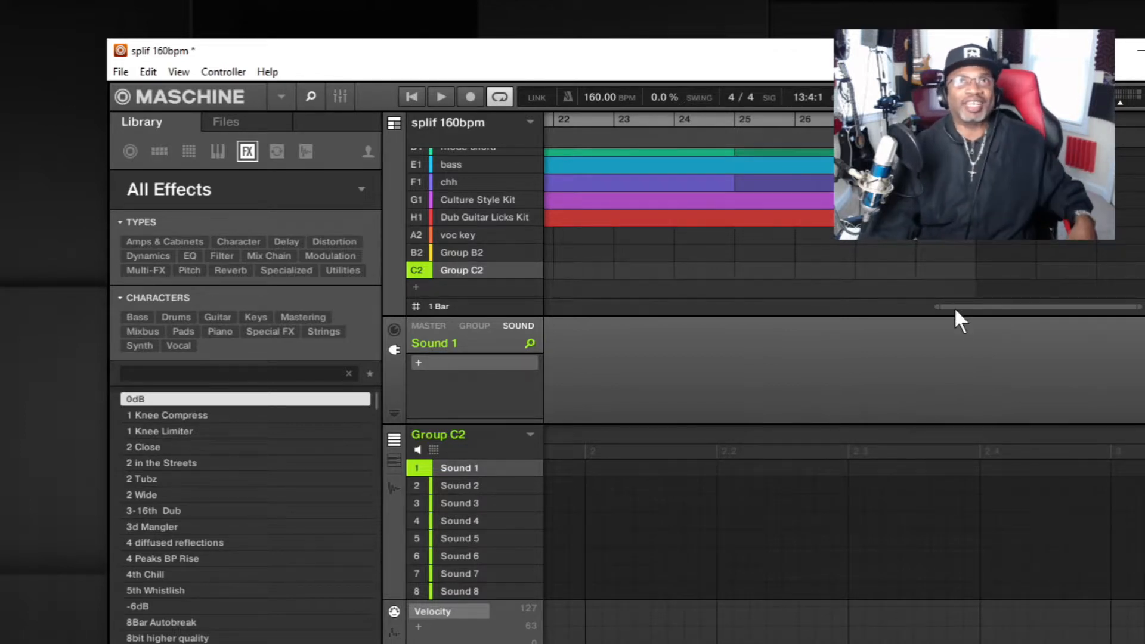
click(117, 72)
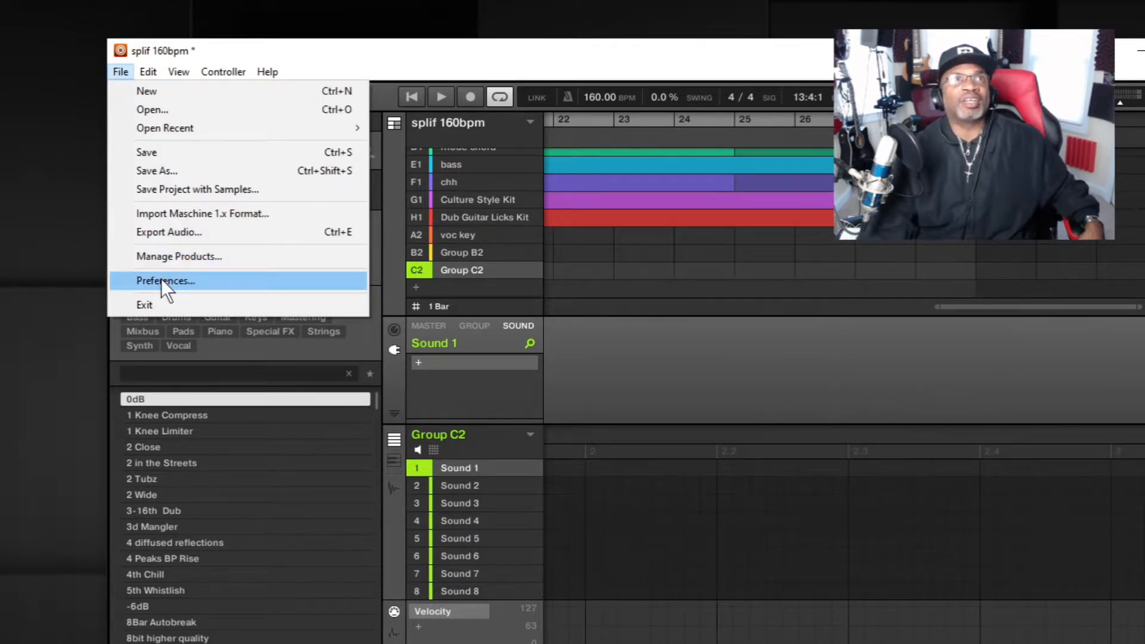
click(161, 279)
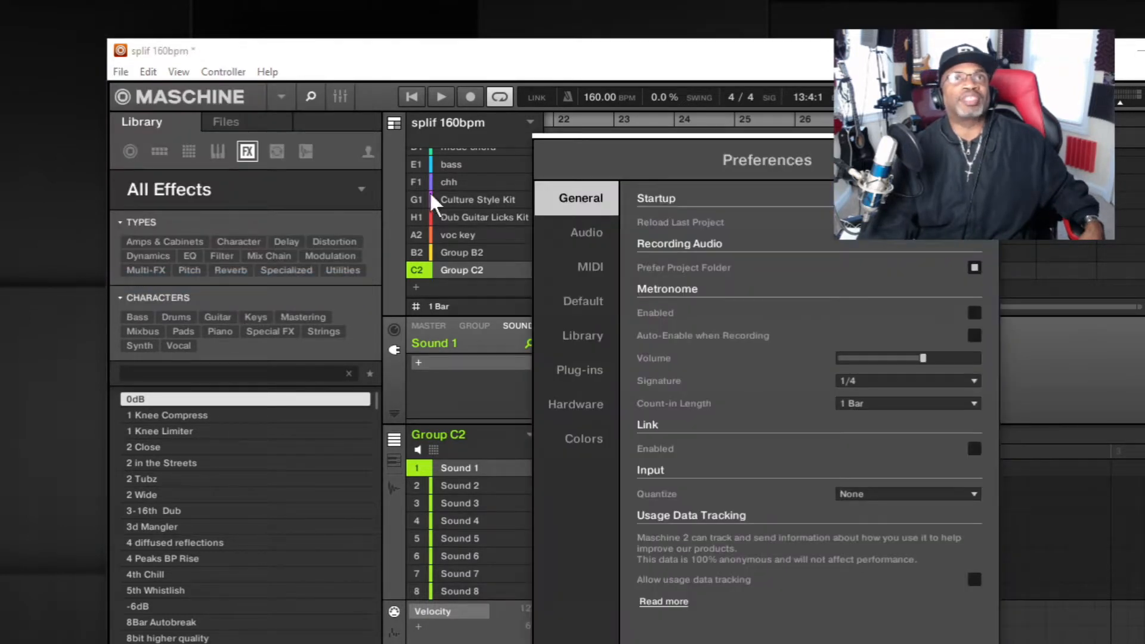
click(587, 234)
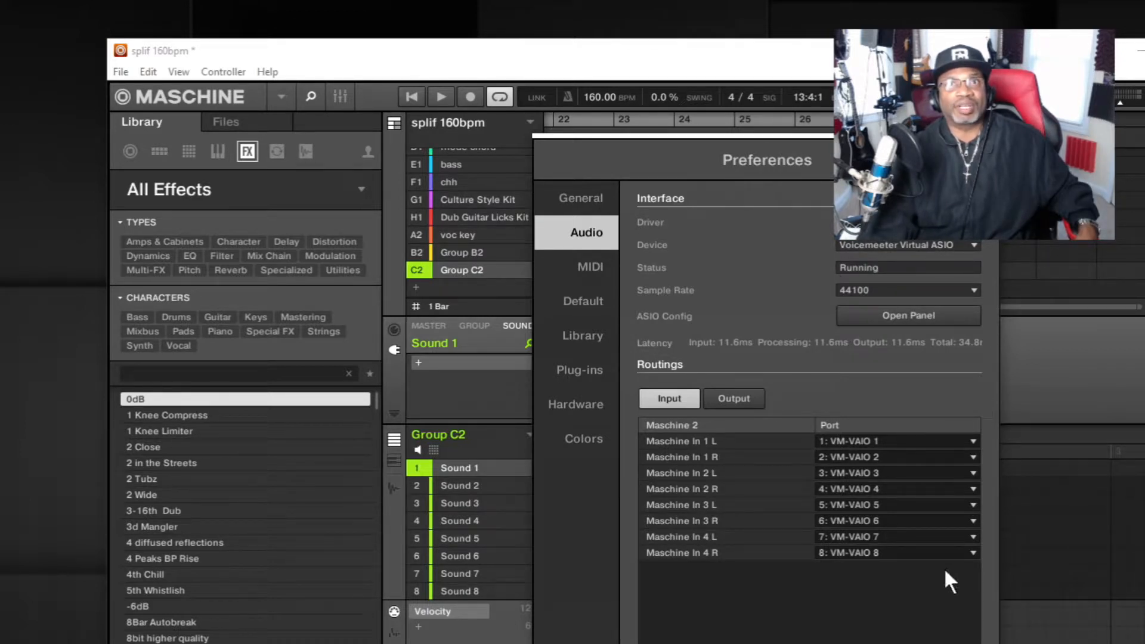
click(982, 160)
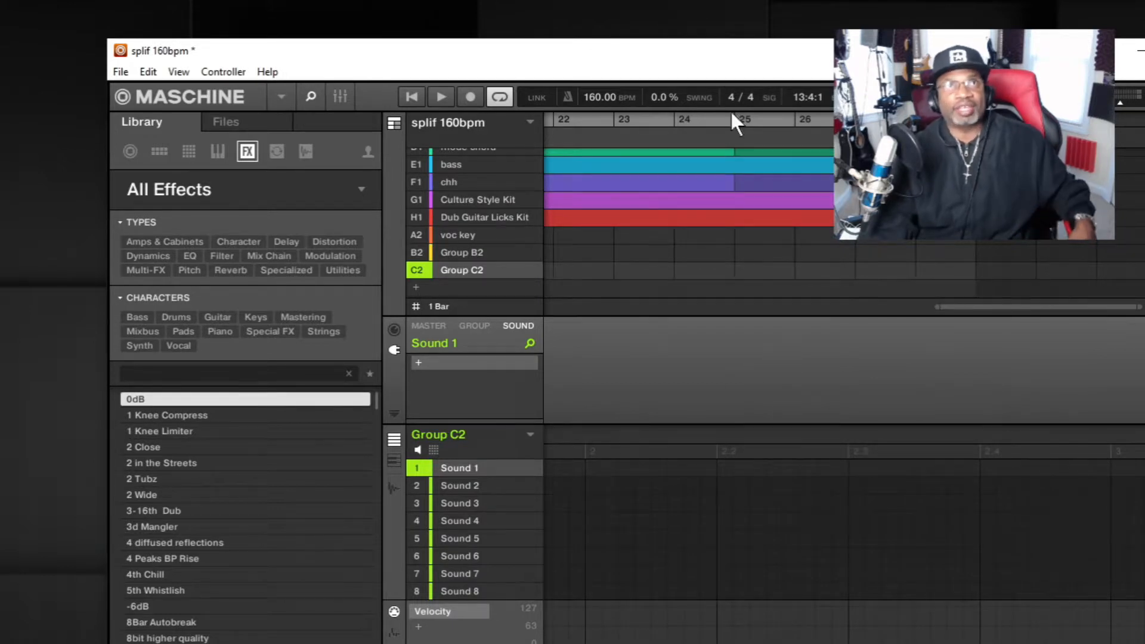
Step: Examine the audio export's source options and the list of groups included, then close without exporting
click(119, 72)
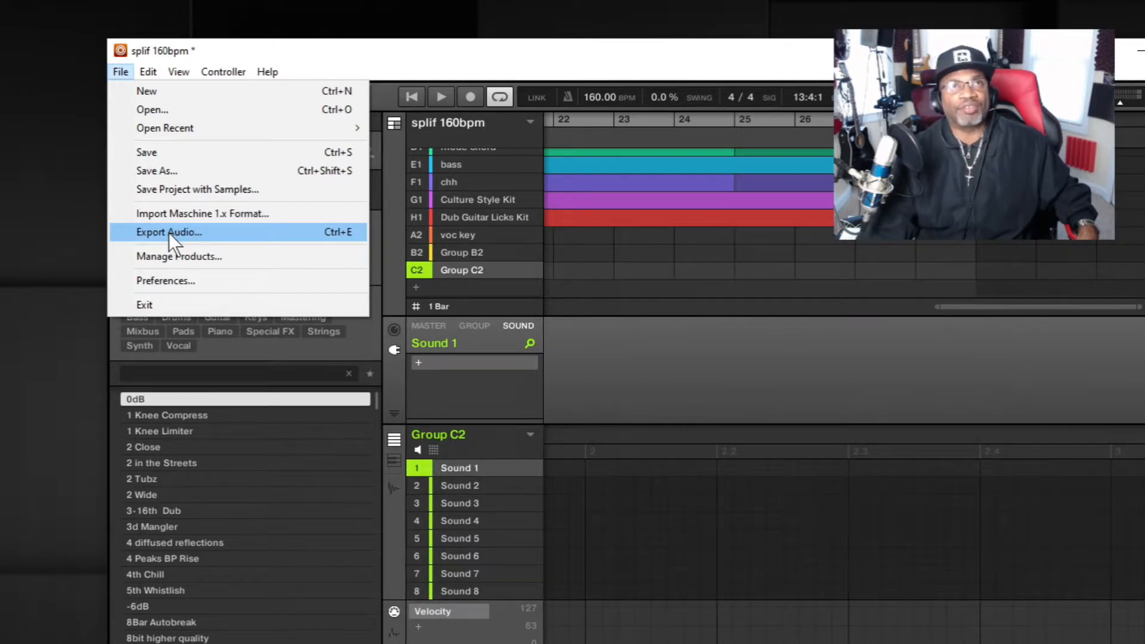
click(623, 356)
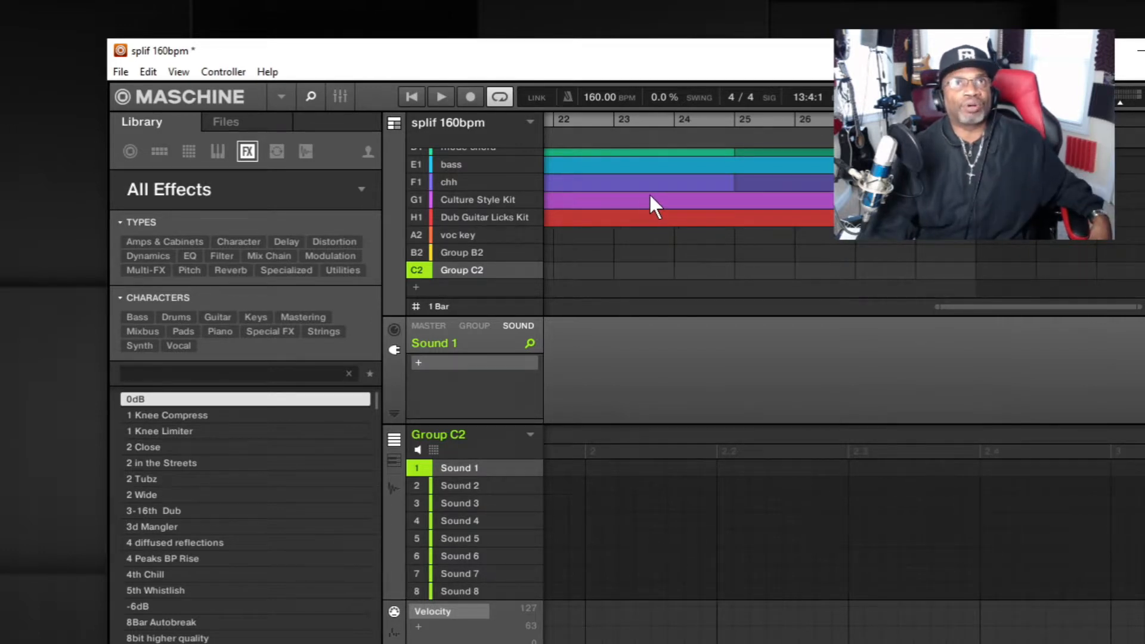
click(118, 68)
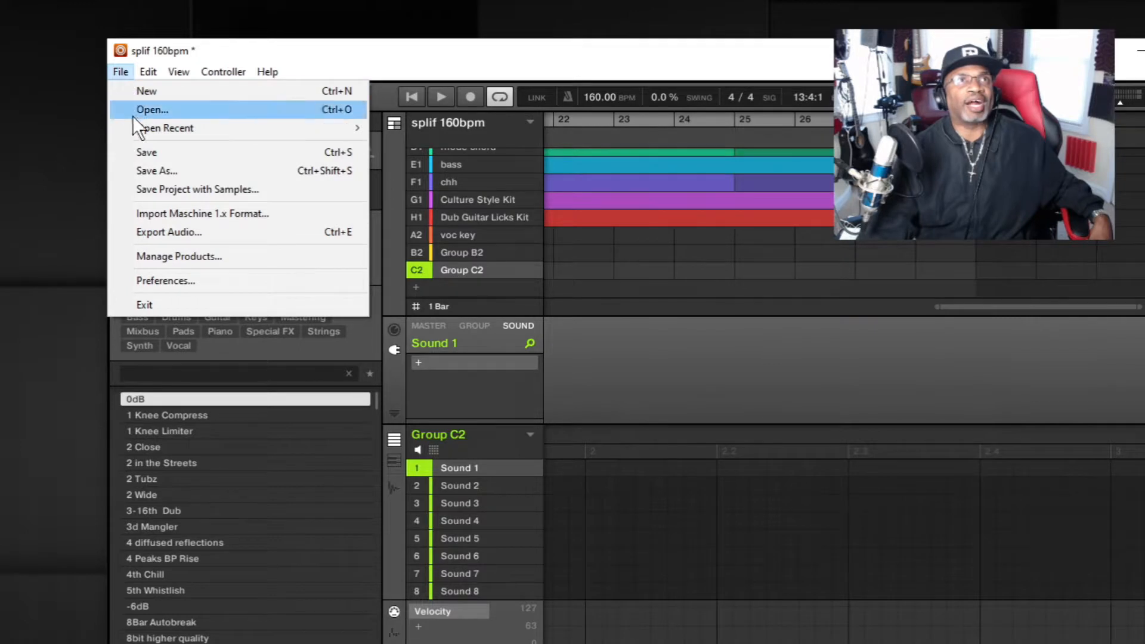
click(167, 235)
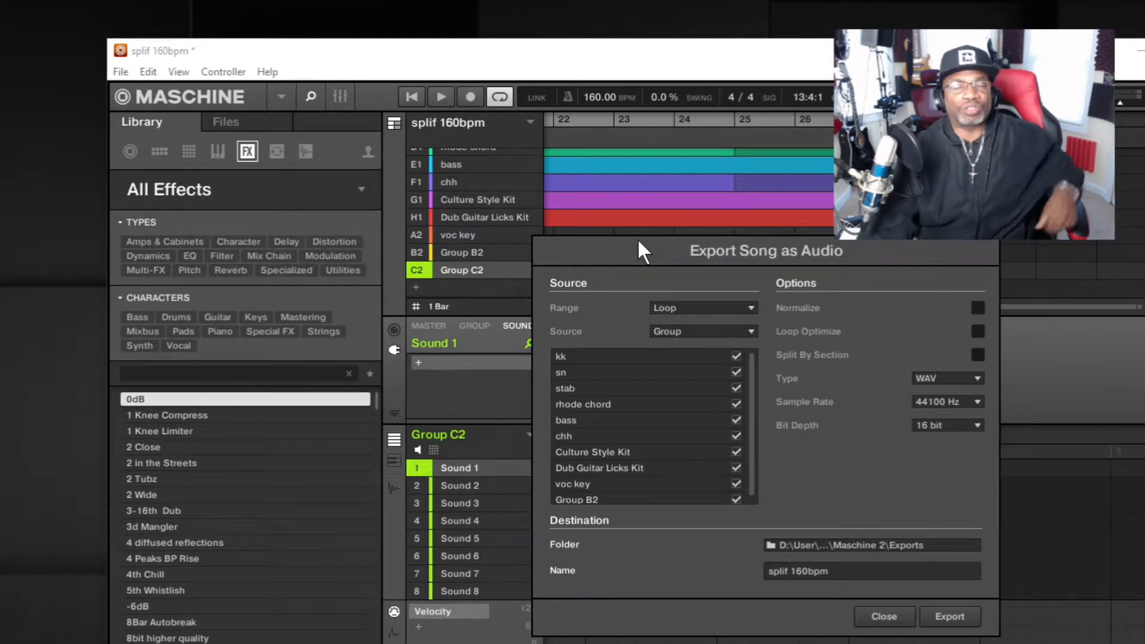
click(751, 332)
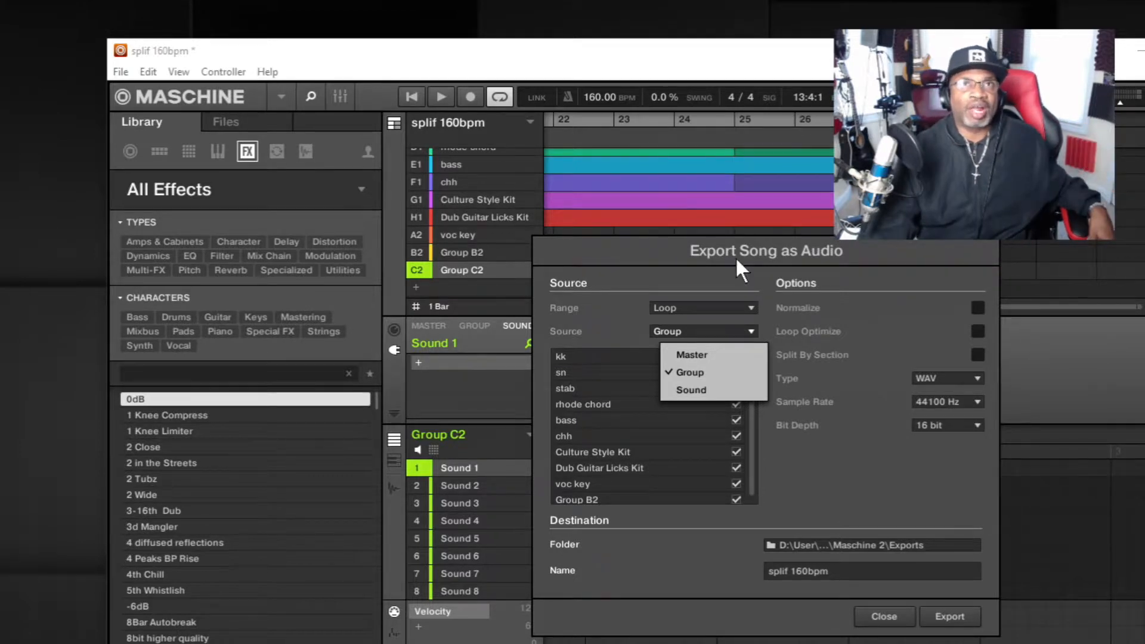
click(799, 261)
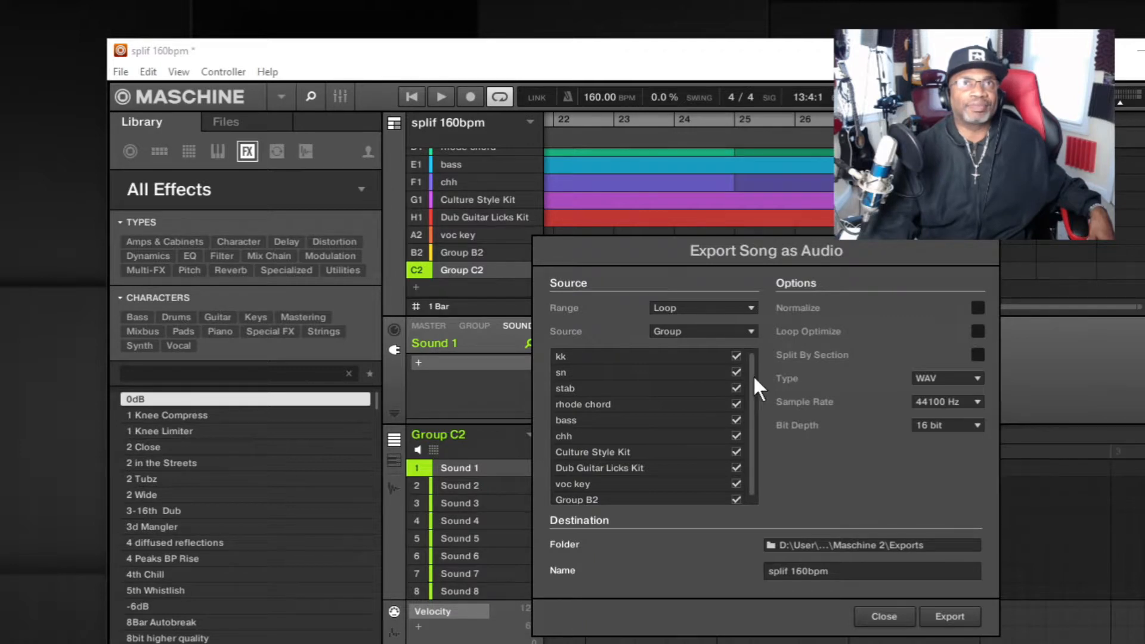
drag(753, 374, 754, 421)
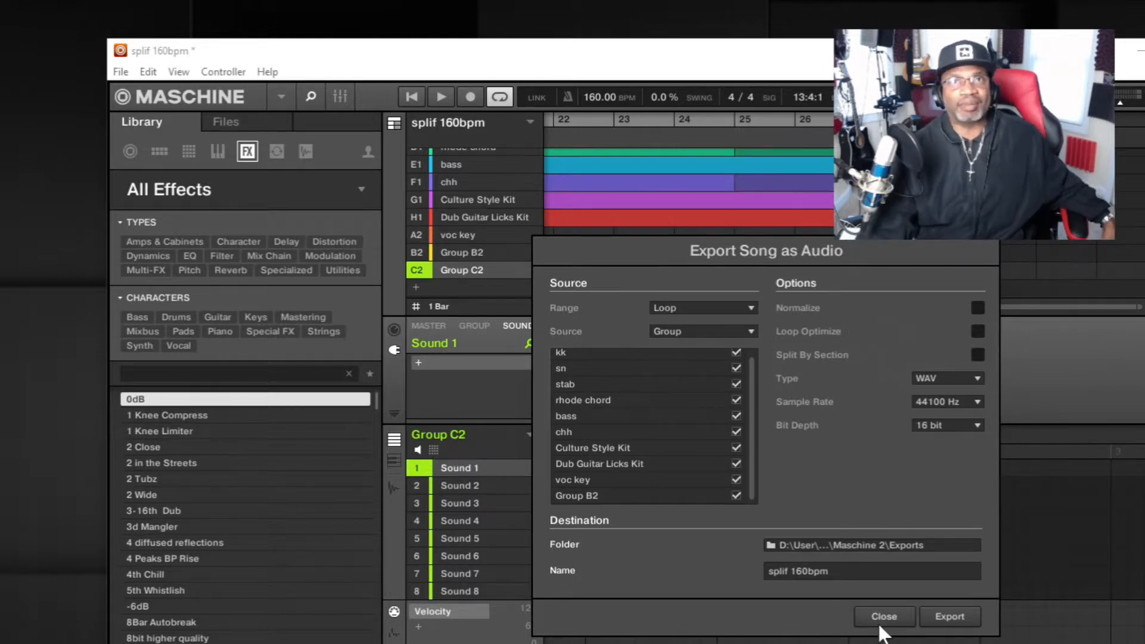
click(883, 617)
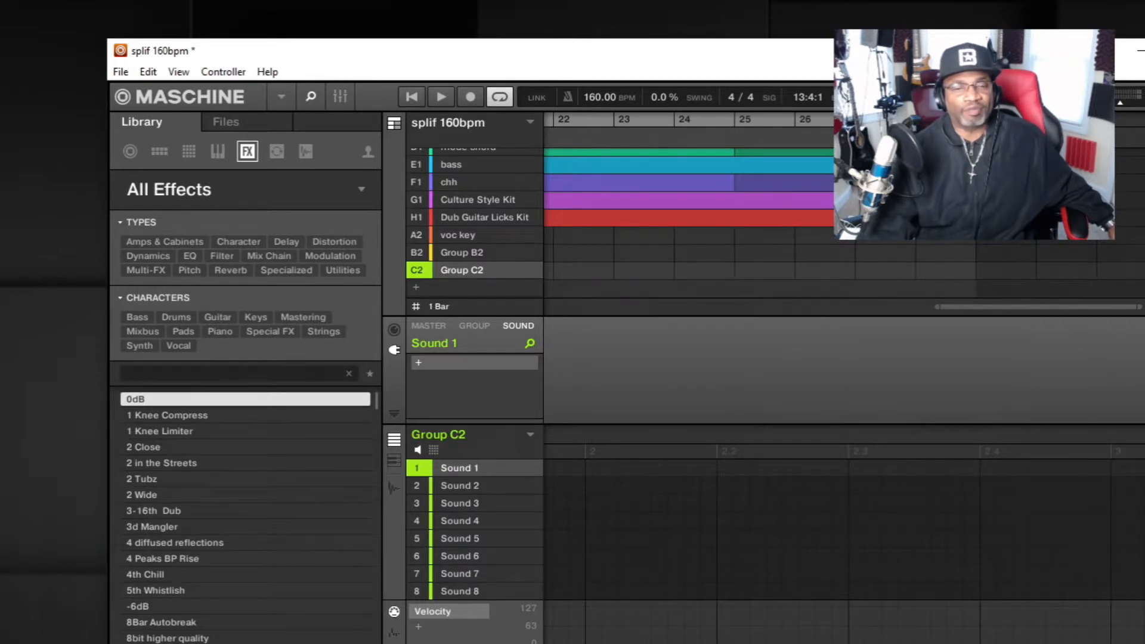
Step: Open the DATA (D:) drive in File Explorer and look through its User folder for the exported tracks, returning to the drive's root
key(super+e)
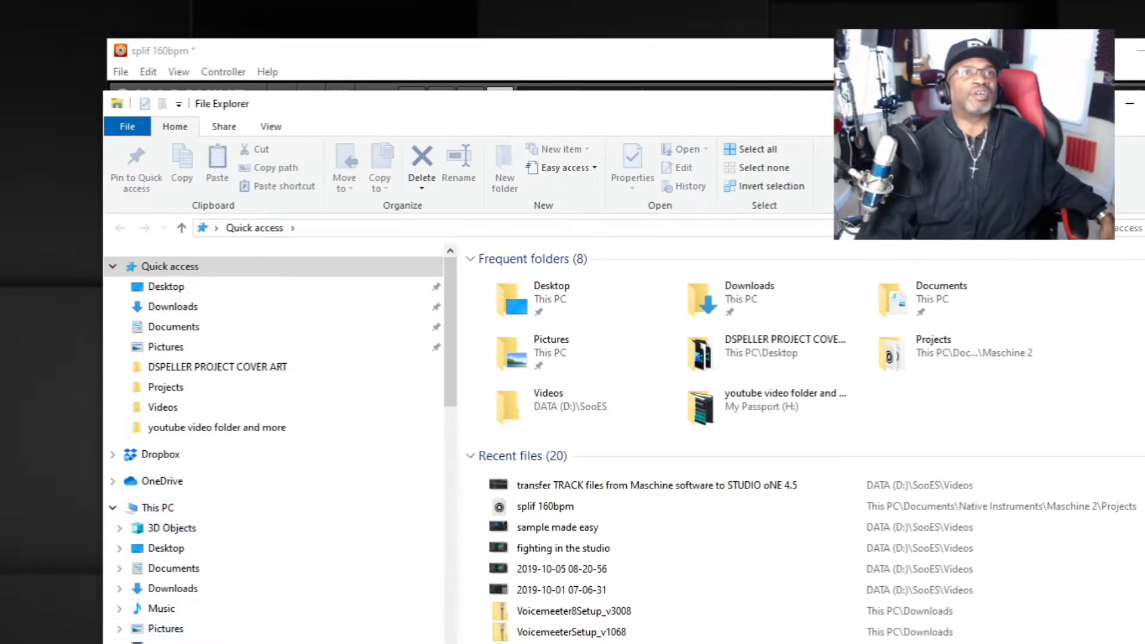
click(179, 643)
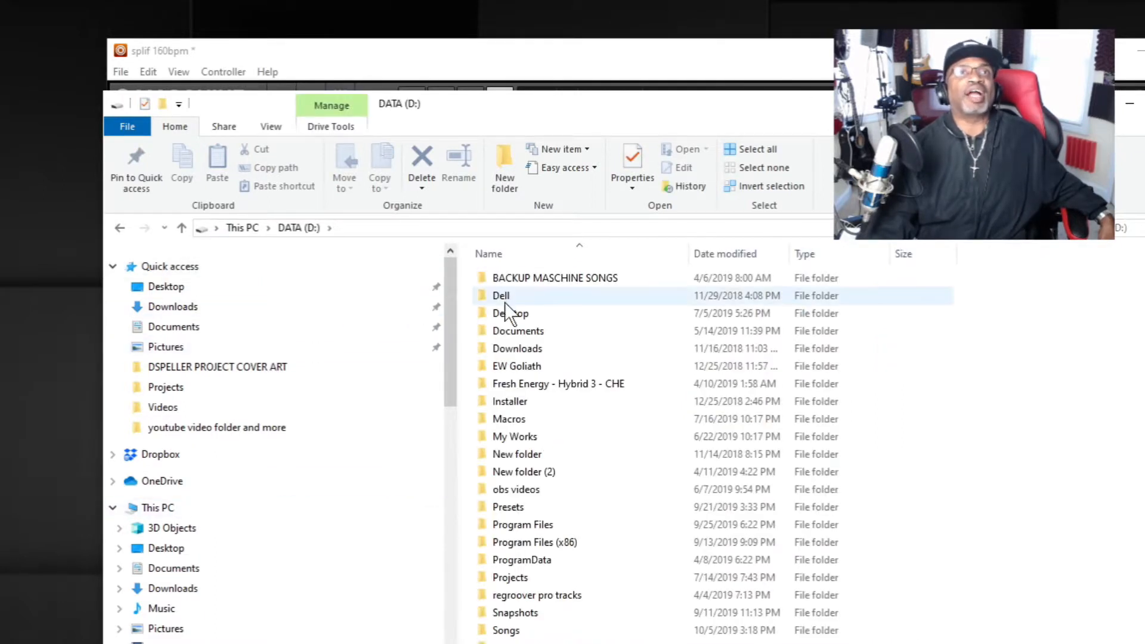
double_click(507, 643)
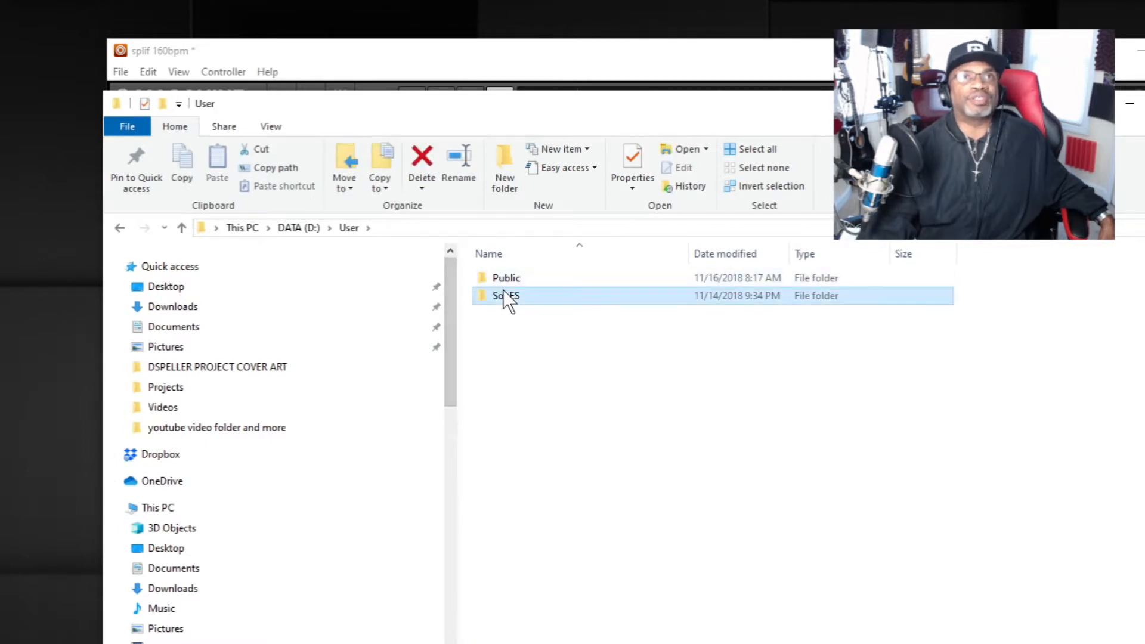
double_click(503, 293)
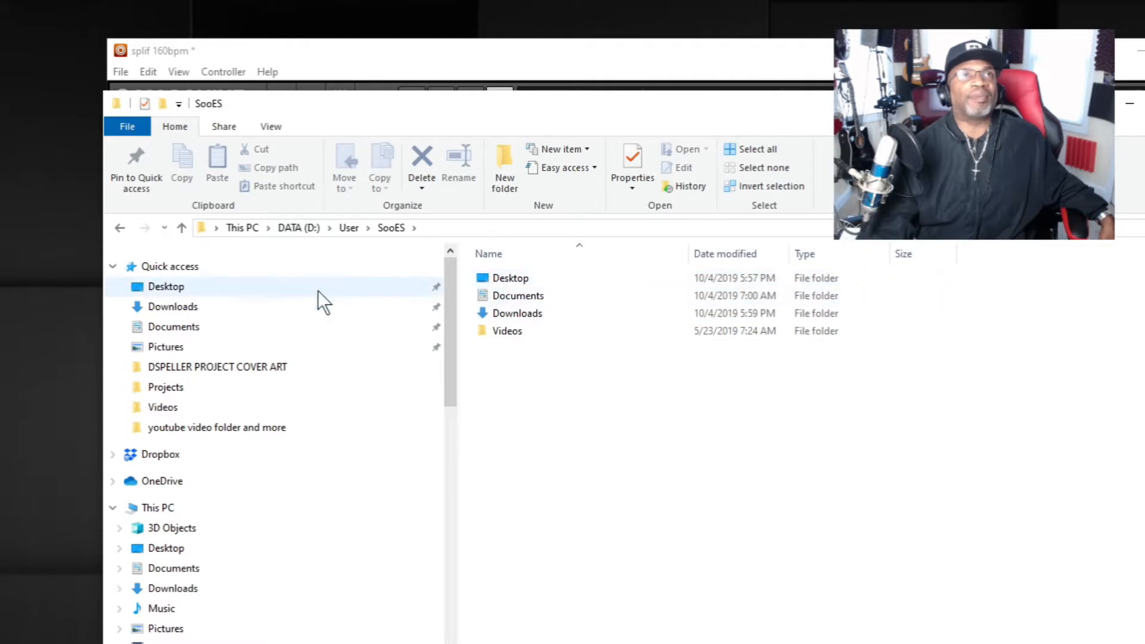
click(118, 231)
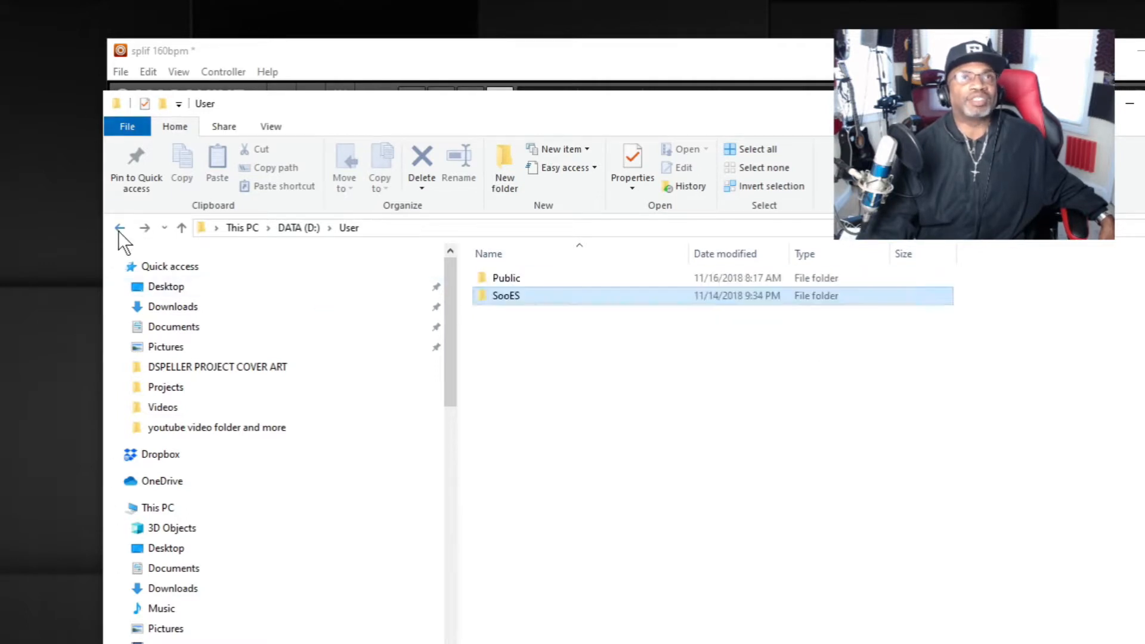
click(118, 230)
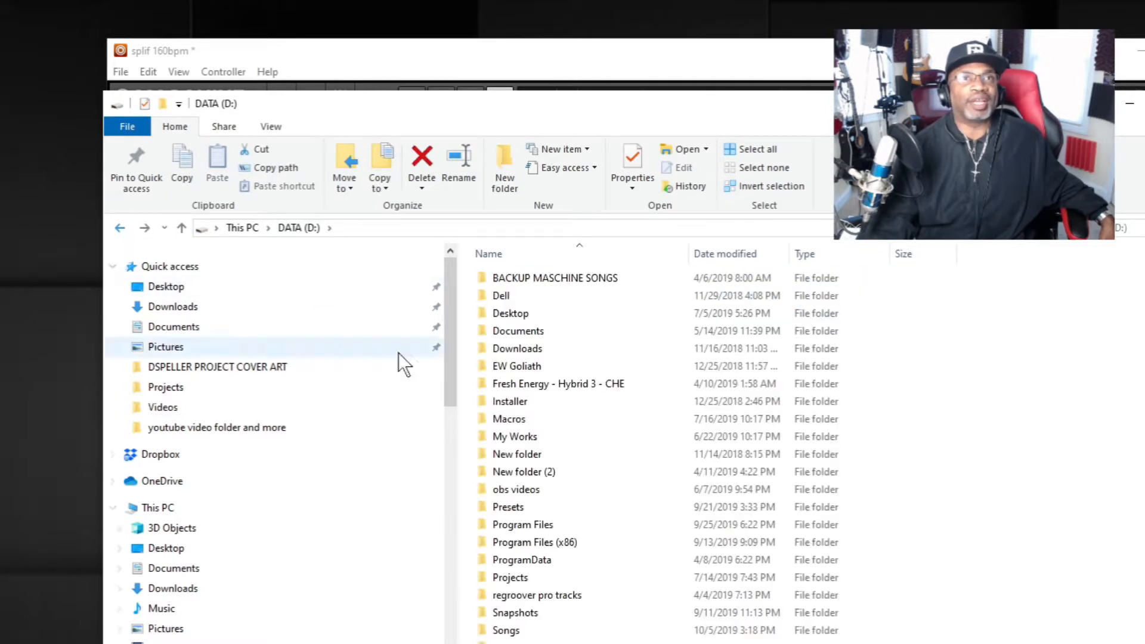
Step: Search the DATA (D:) drive for "splif 160" and open the splif 160bpm exports folder
click(1045, 227)
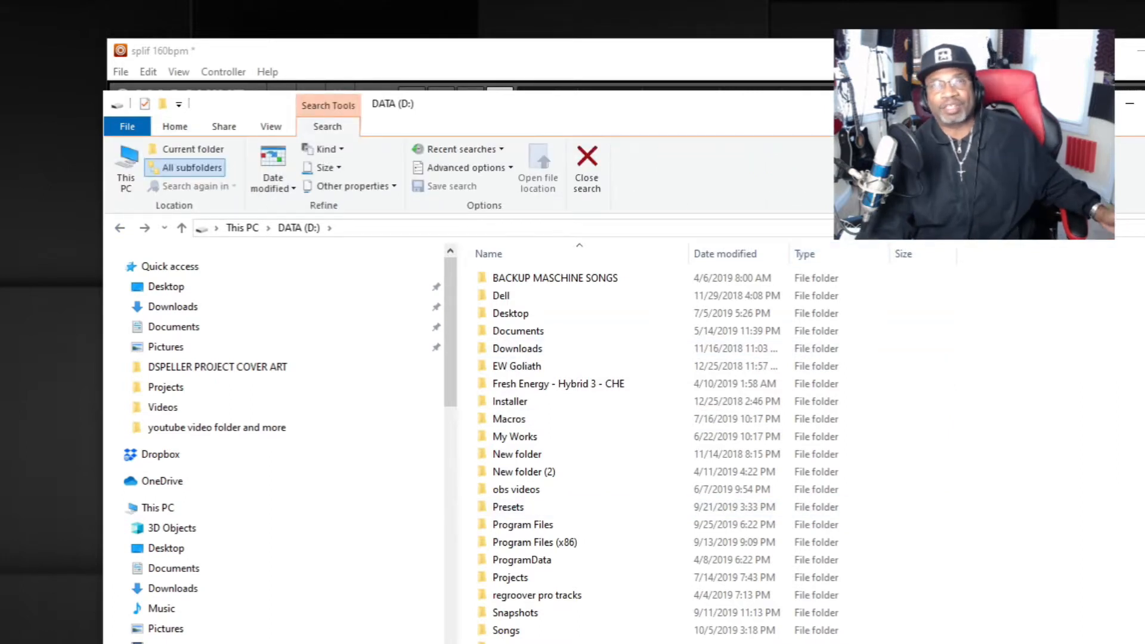
text(s)
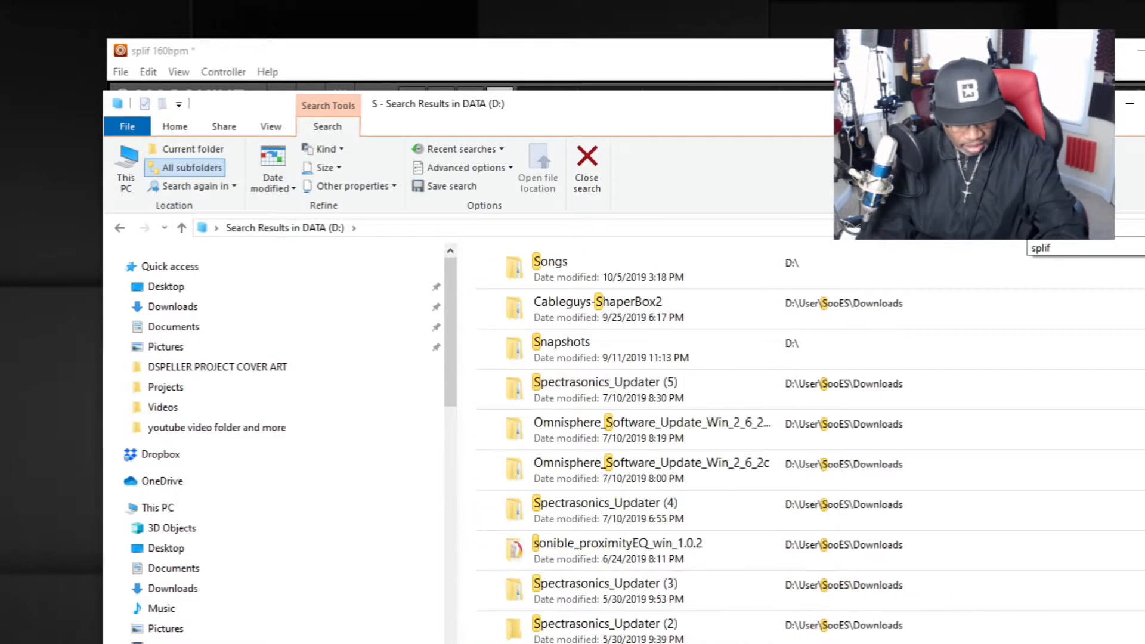
text(plif)
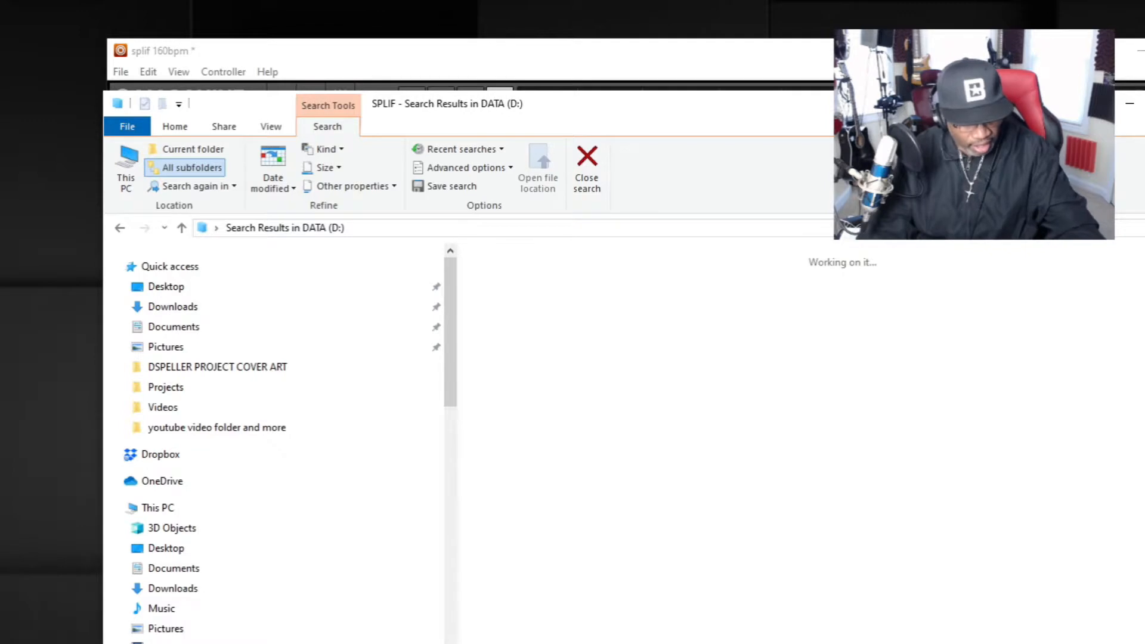
text( 160)
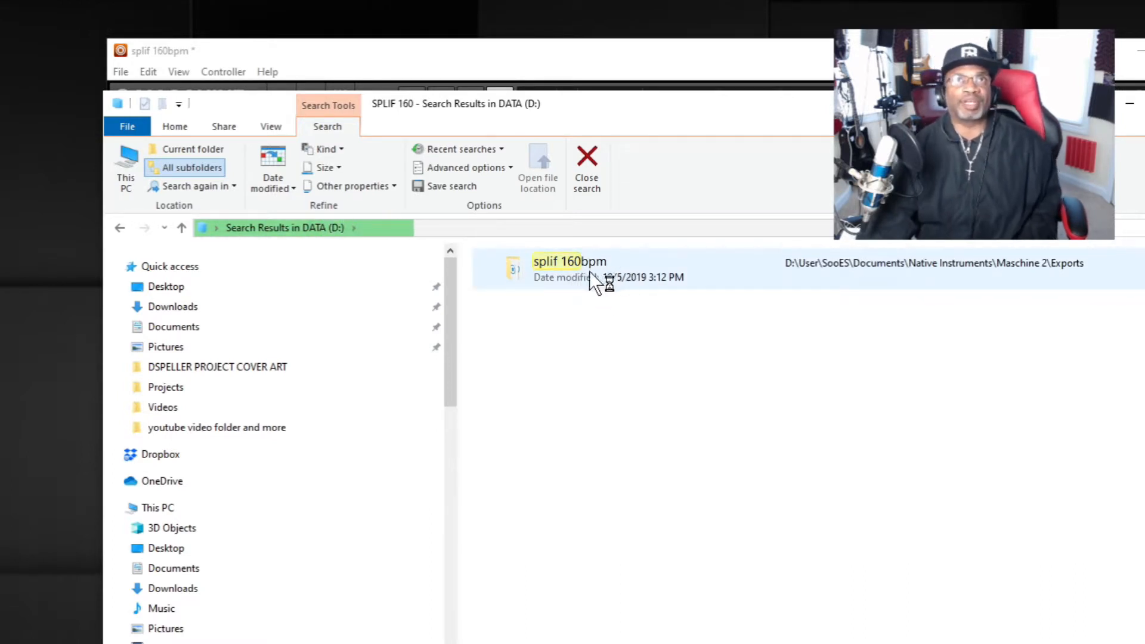
double_click(556, 266)
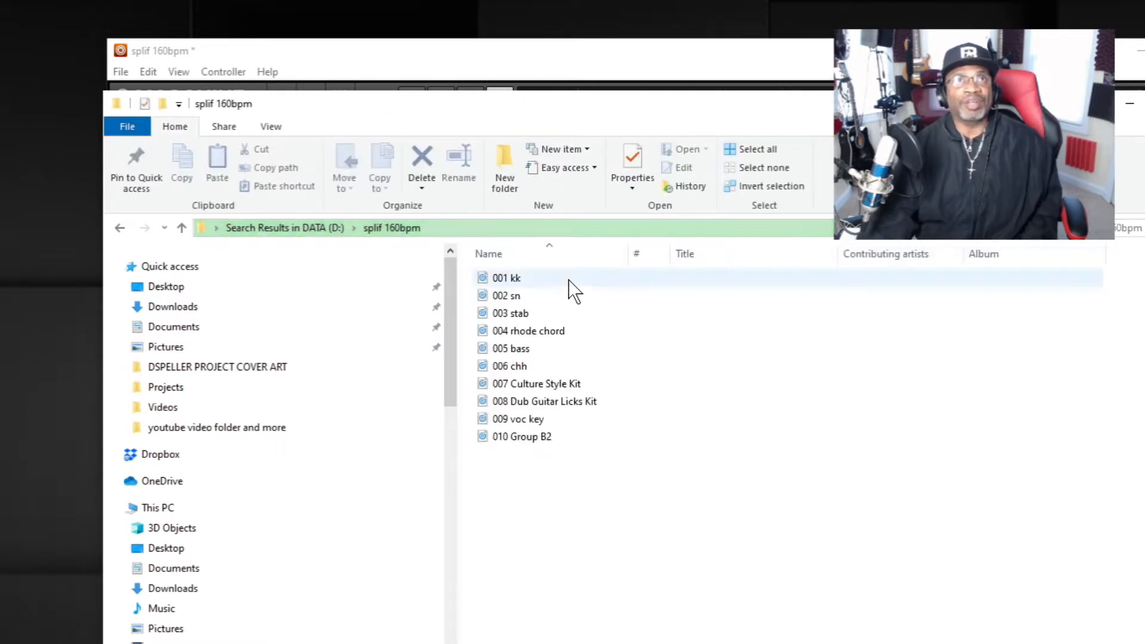
Step: Select all the exported audio files from 001 kk through 010 Group B2
click(520, 281)
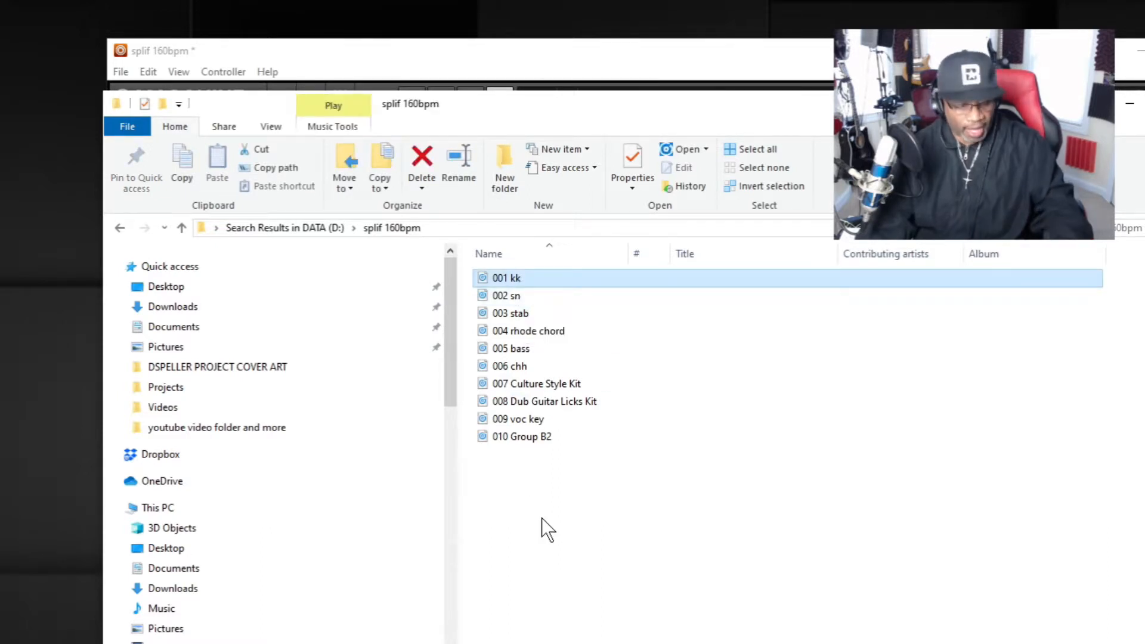
shift+click(527, 440)
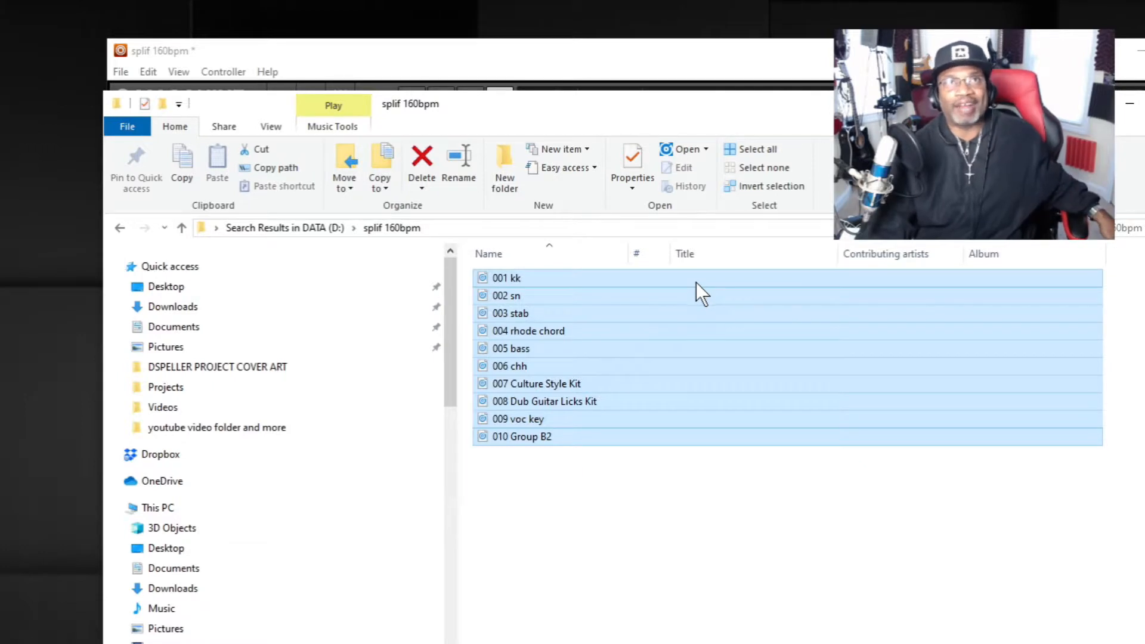
drag(696, 280, 601, 348)
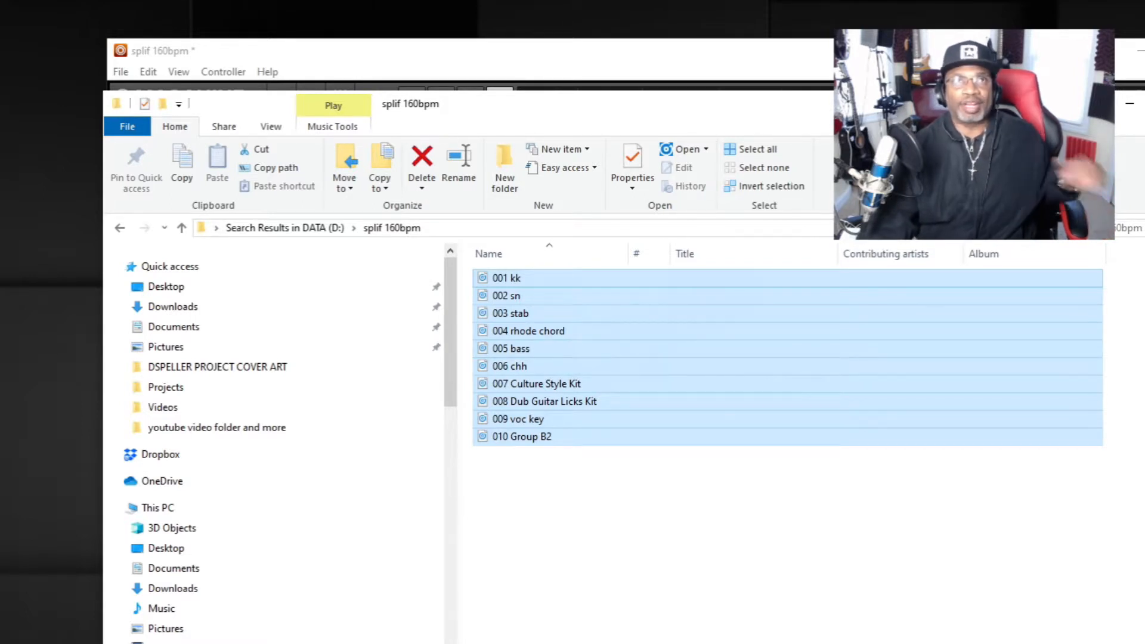
Step: Switch back to Maschine, save the splif 160bpm project and put its window away
drag(1091, 57, 1101, 142)
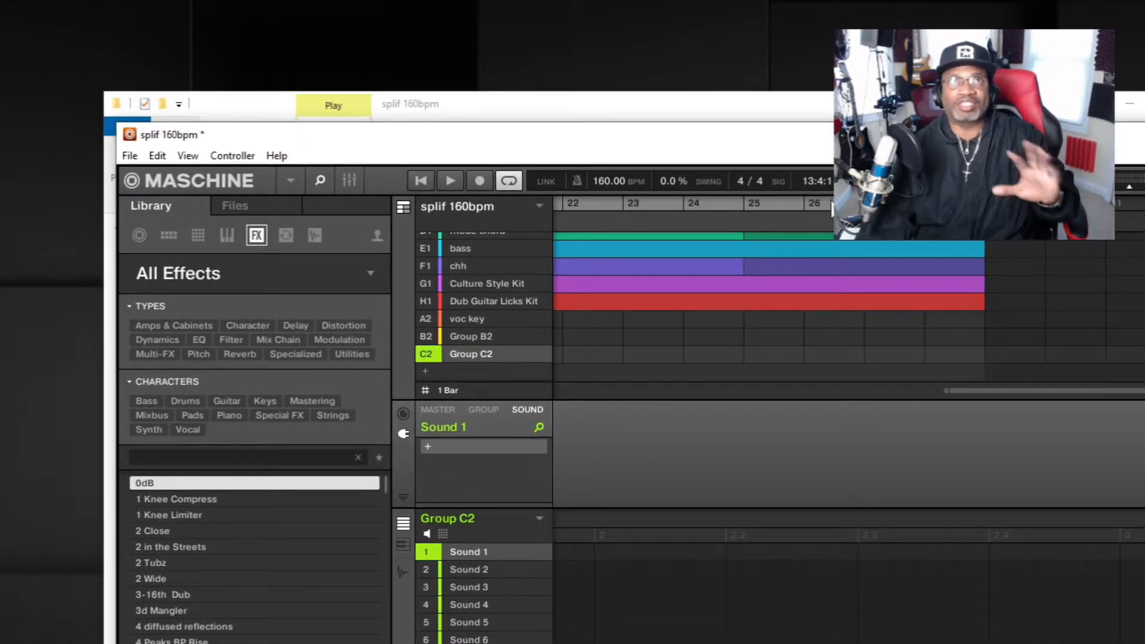
click(127, 156)
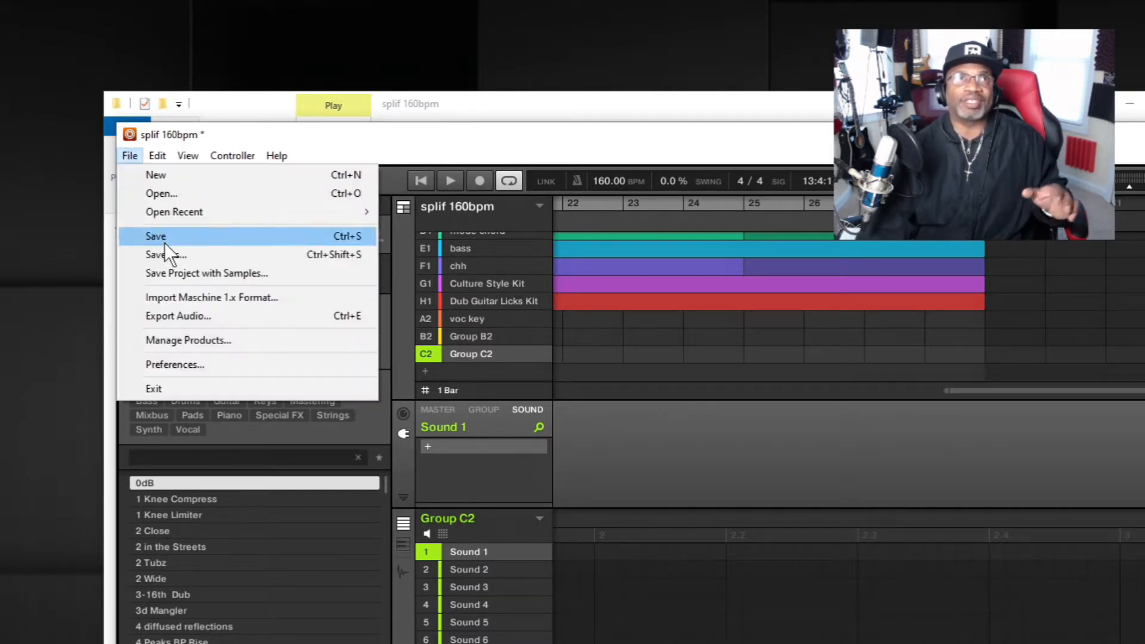
click(179, 235)
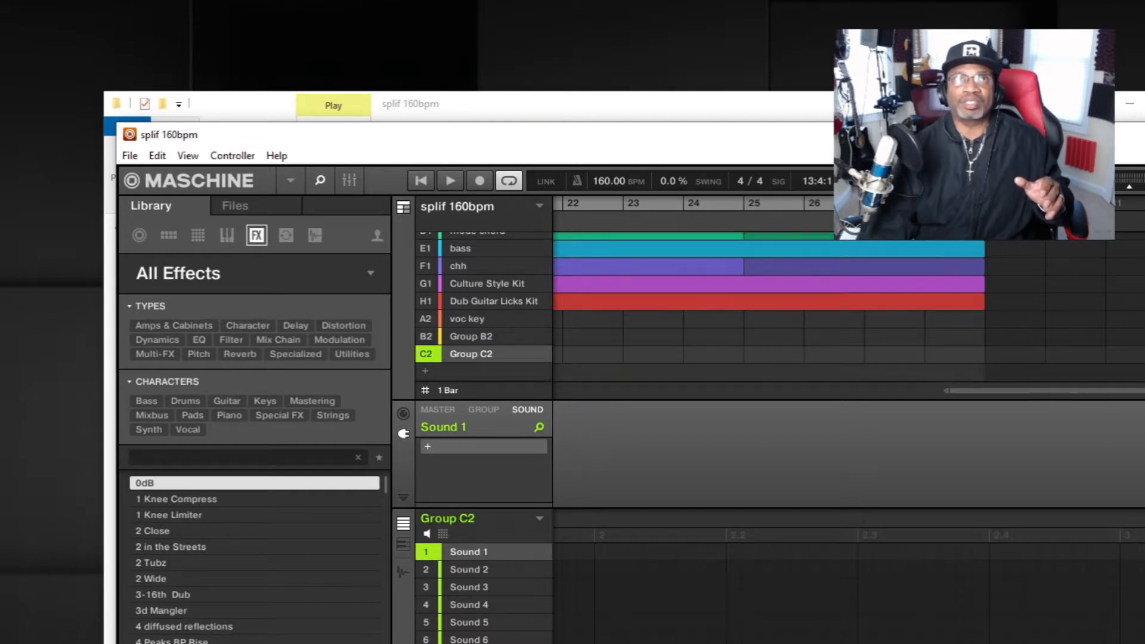
click(1143, 135)
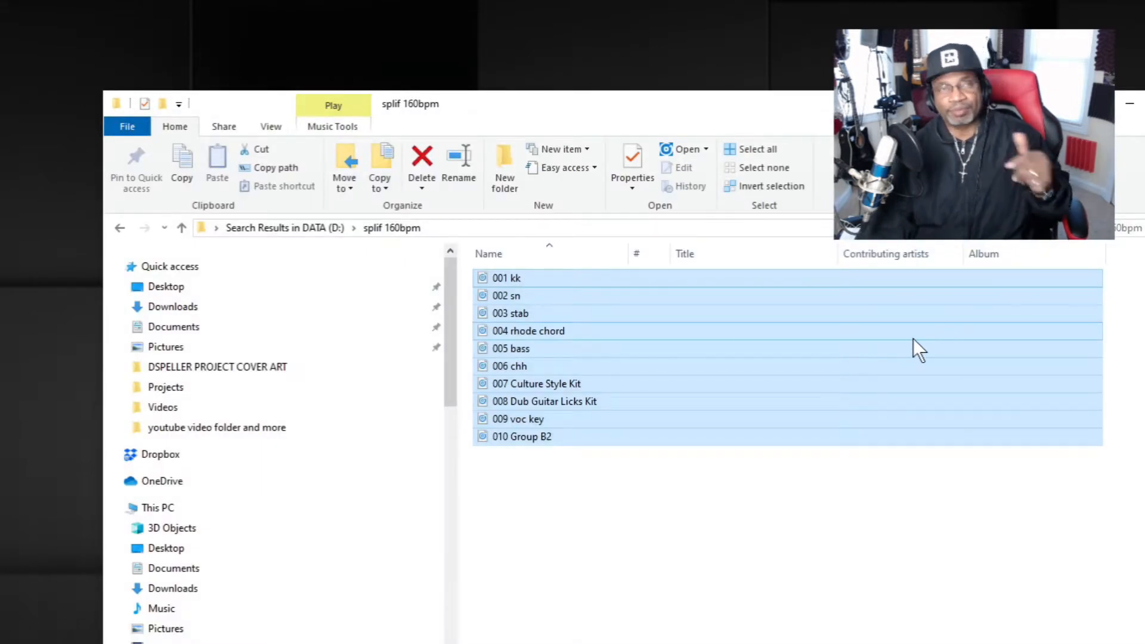
Step: Switch to Studio One and create a new song from the NEW TEMPLATE V1 user template at 160 BPM
drag(504, 102, 694, 82)
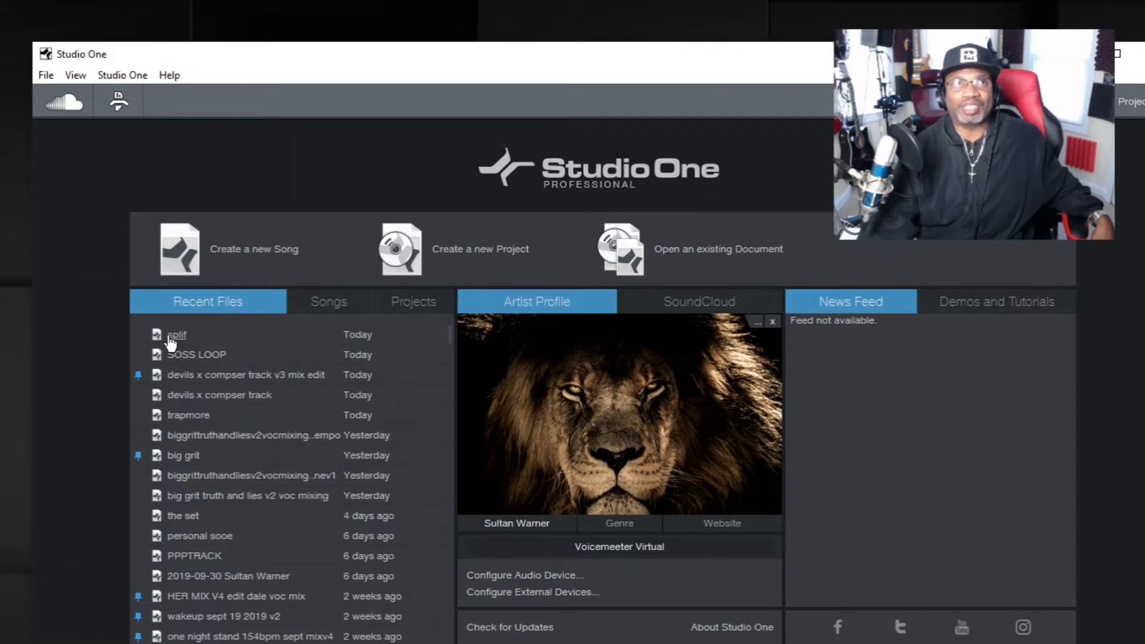
click(247, 259)
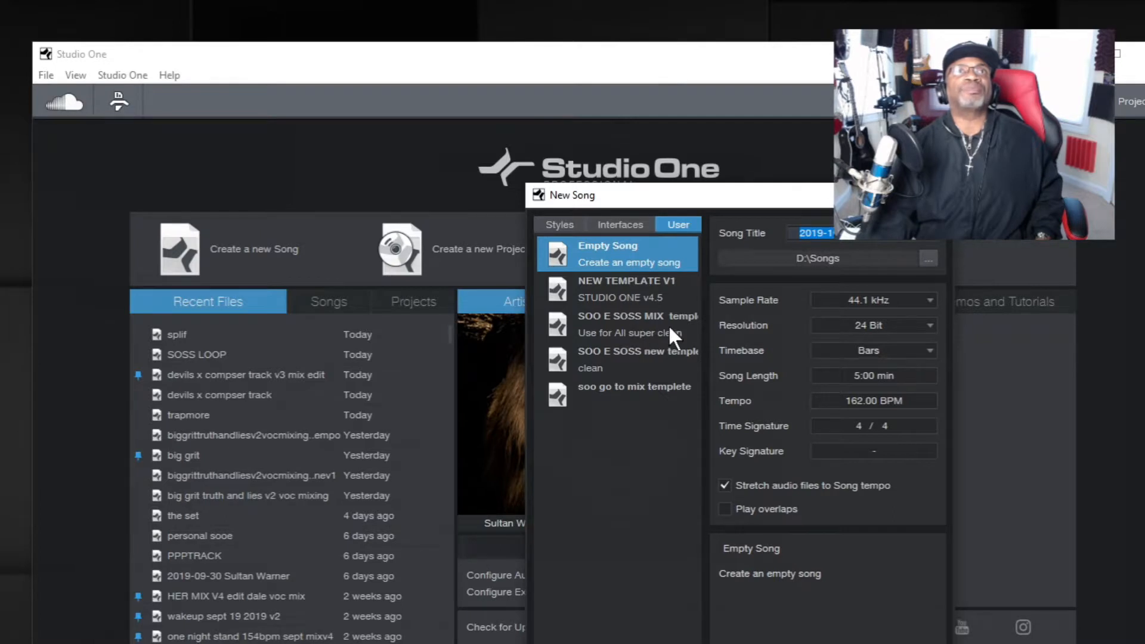
click(617, 291)
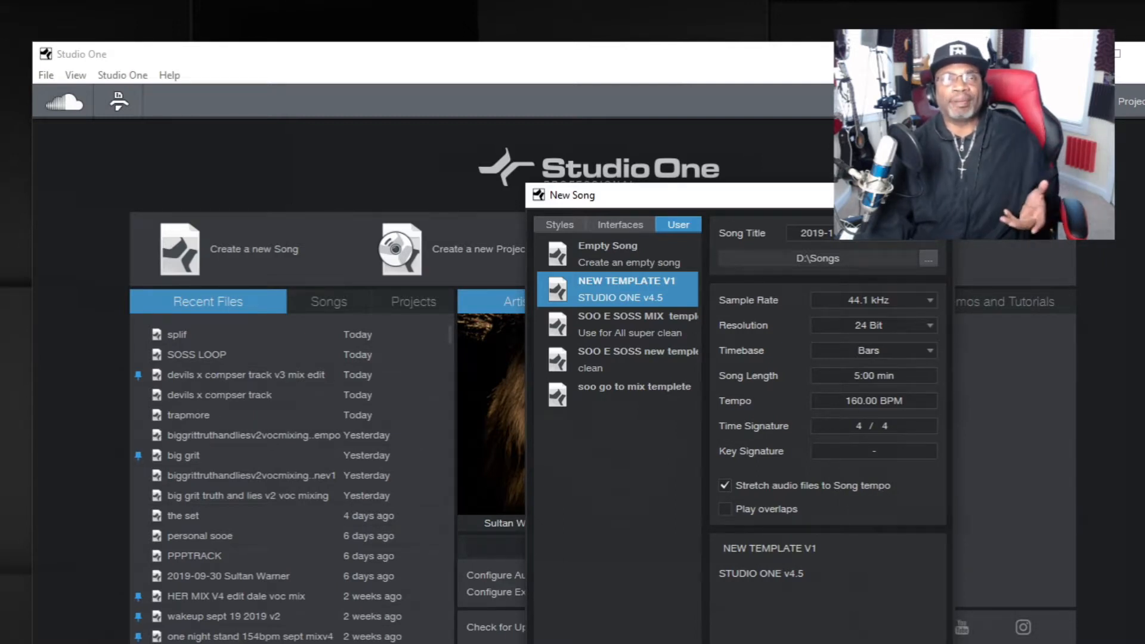
key(Return)
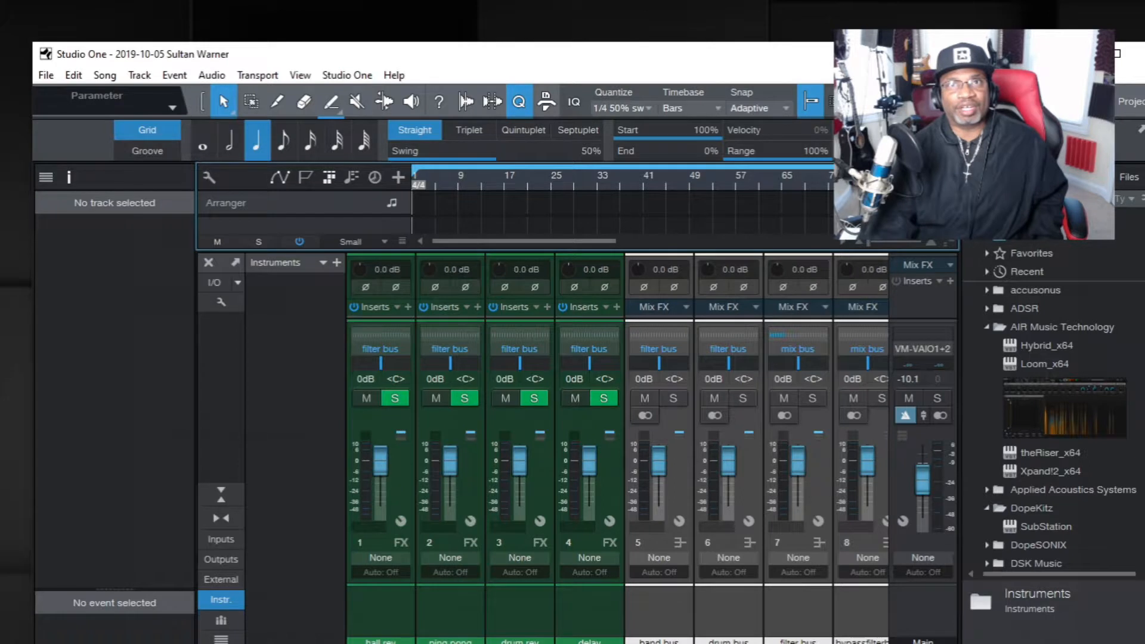
Step: Hide the mixer and import the selected files from File Explorer onto separate tracks starting at the beginning of the song
key(F3)
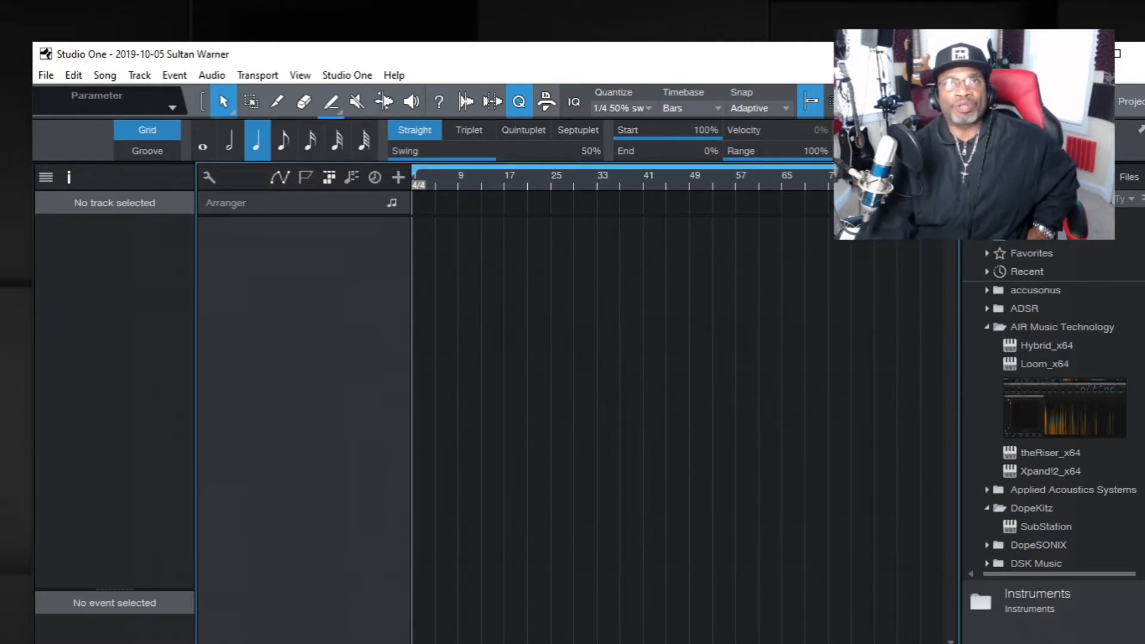
drag(748, 55, 816, 467)
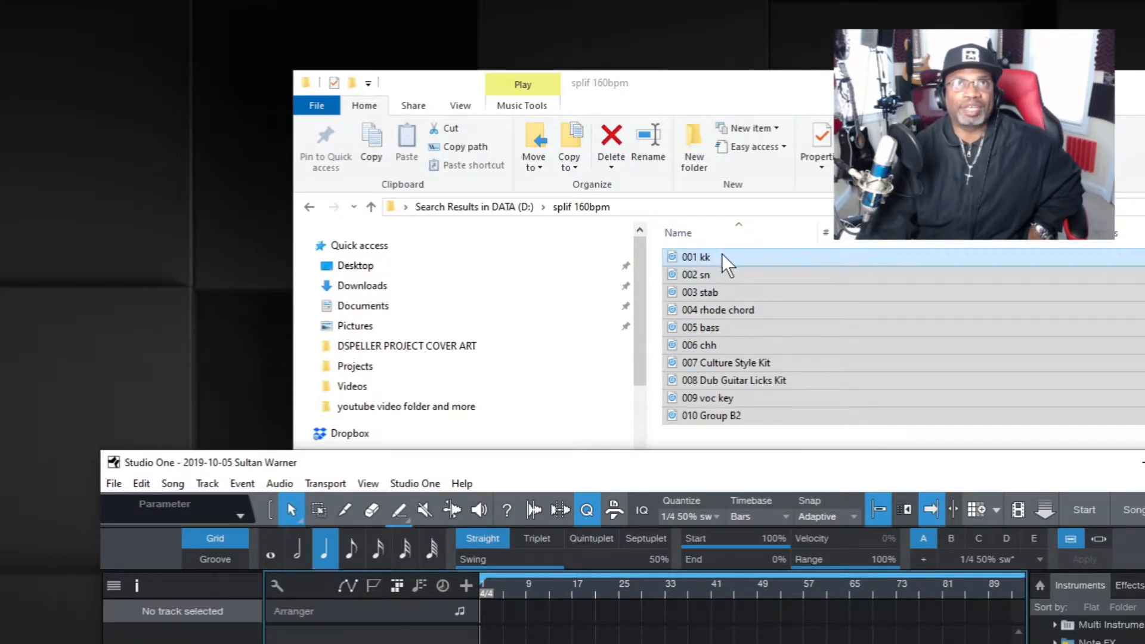
drag(719, 258, 480, 641)
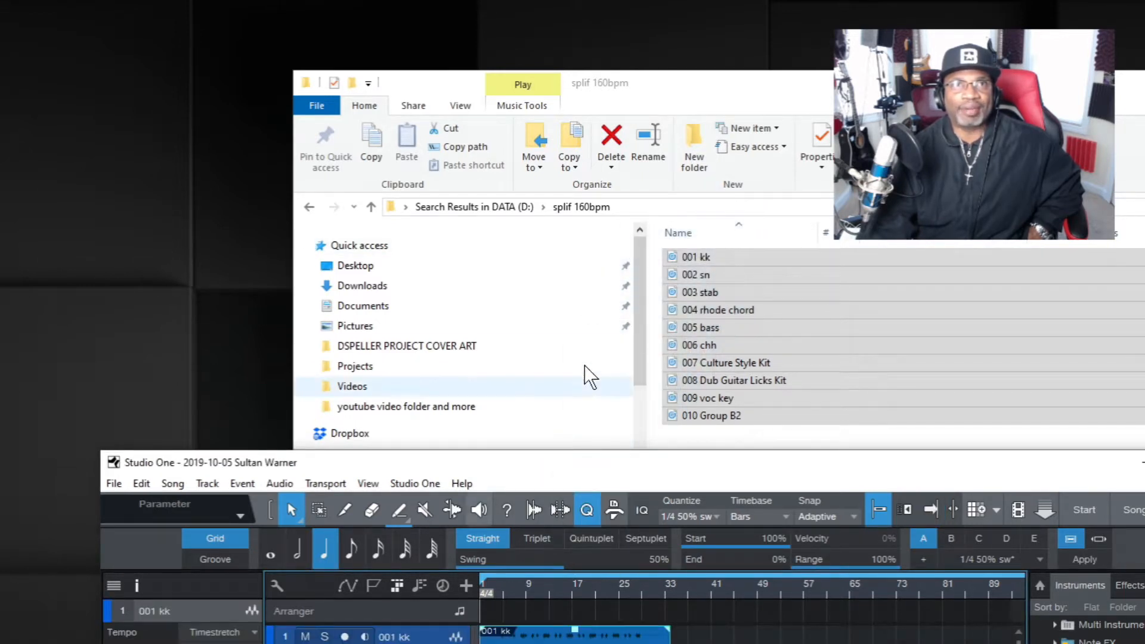
drag(590, 460, 556, 85)
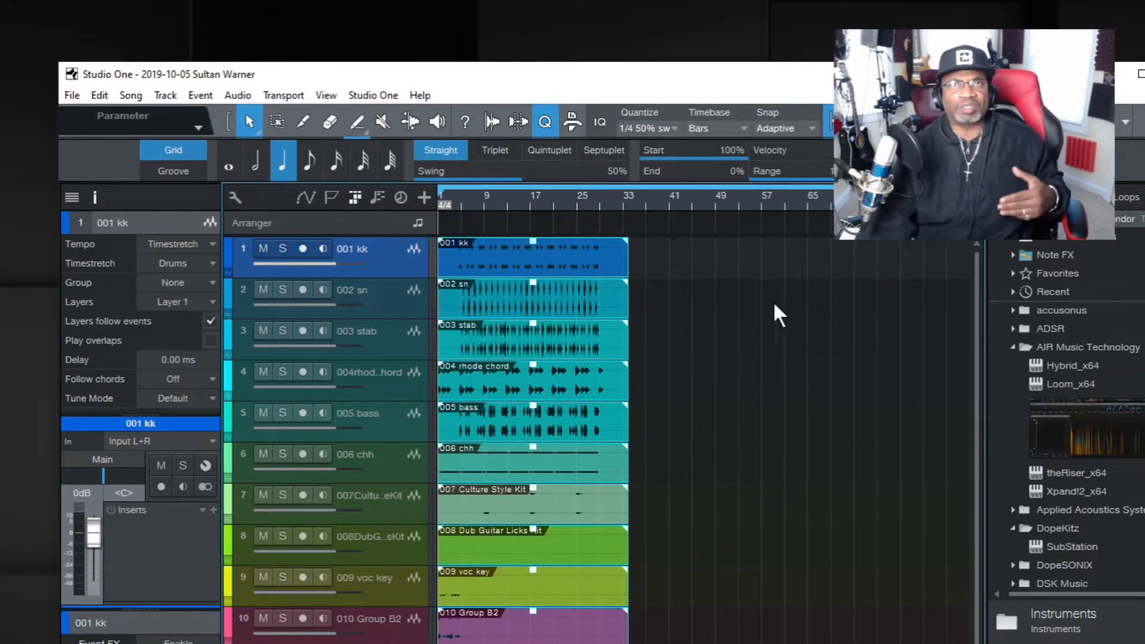
mouse_move(976, 302)
mouse_down()
mouse_move(982, 312)
mouse_move(972, 297)
mouse_up()
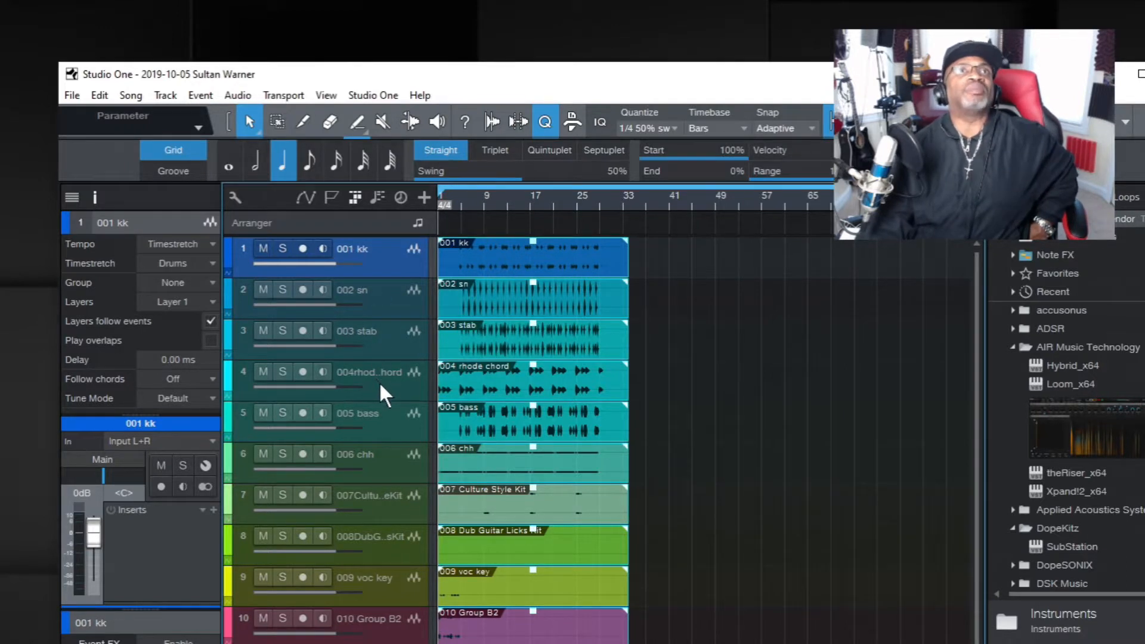
Step: Move the 006 chh track directly below the 002 sn track, then select the 001 kk track
click(384, 460)
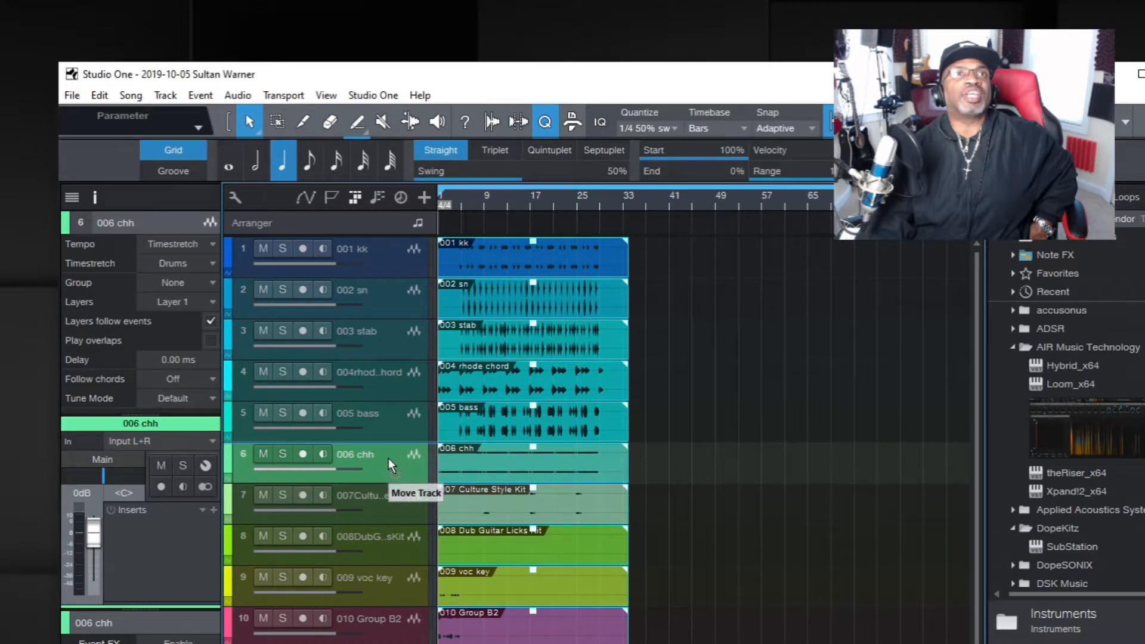
drag(389, 460, 380, 346)
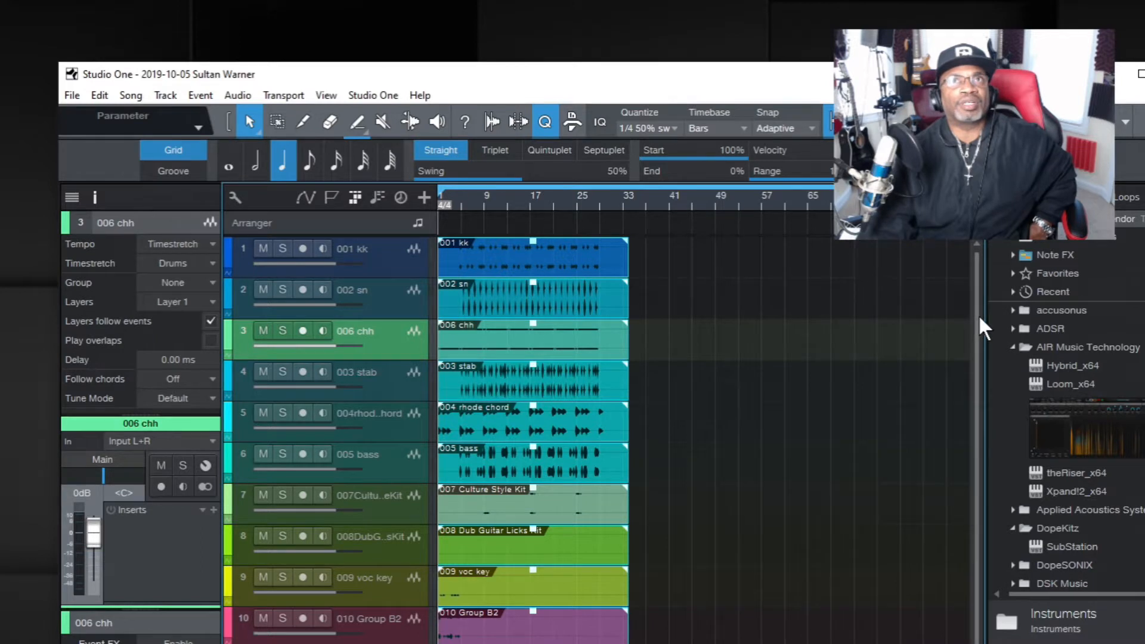
click(364, 245)
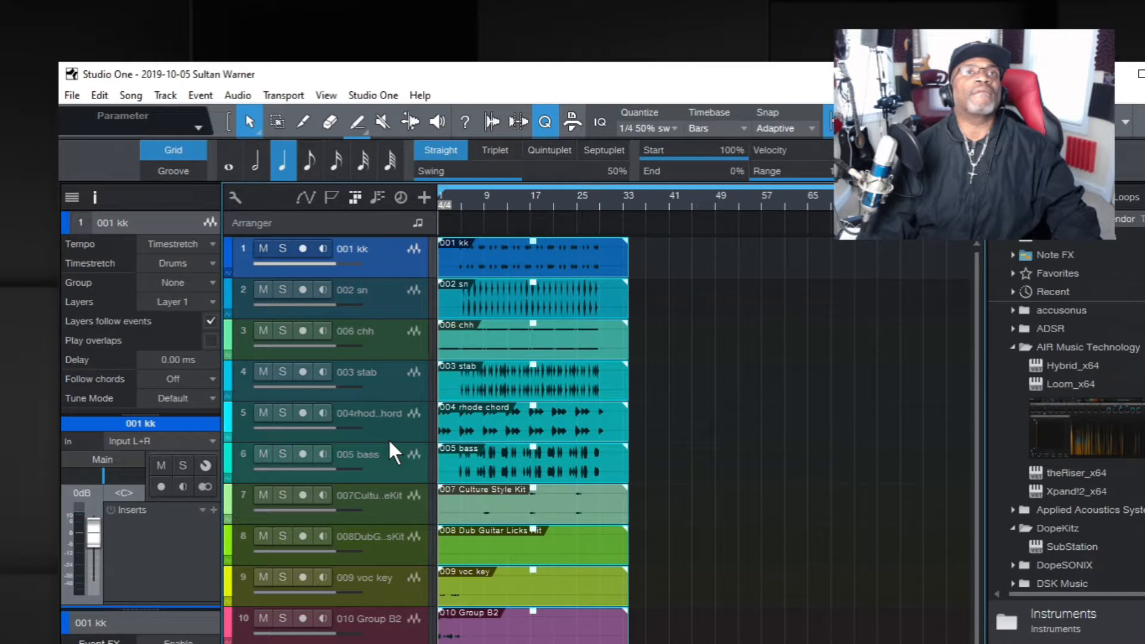
Step: Solo the 007 Culture Style Kit track and play it from about bar 15
click(381, 510)
click(282, 495)
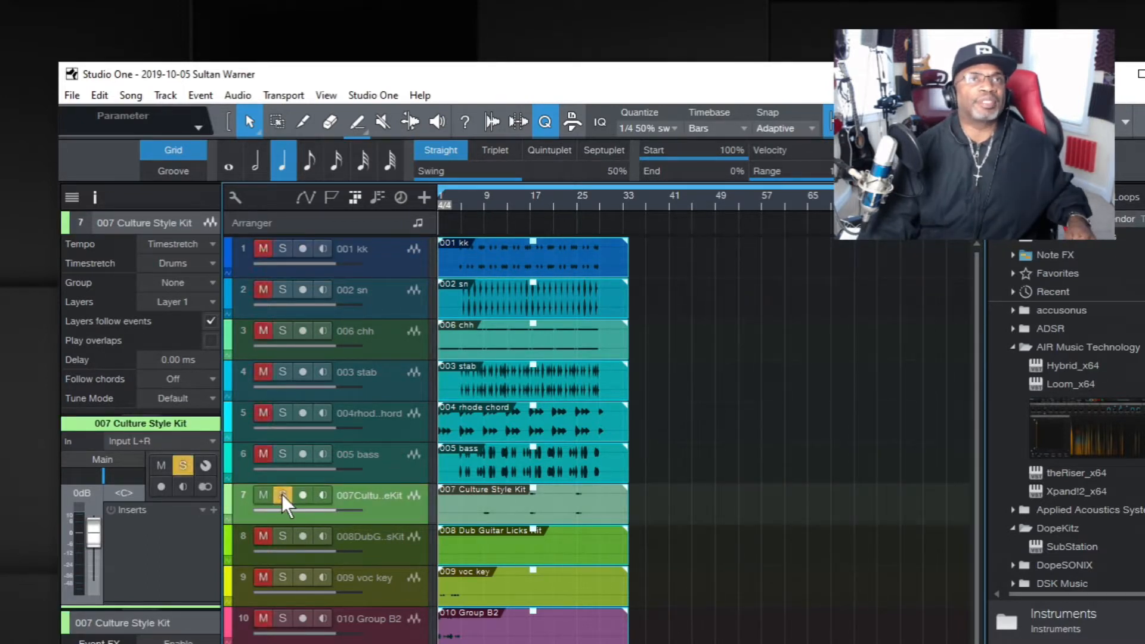
click(524, 193)
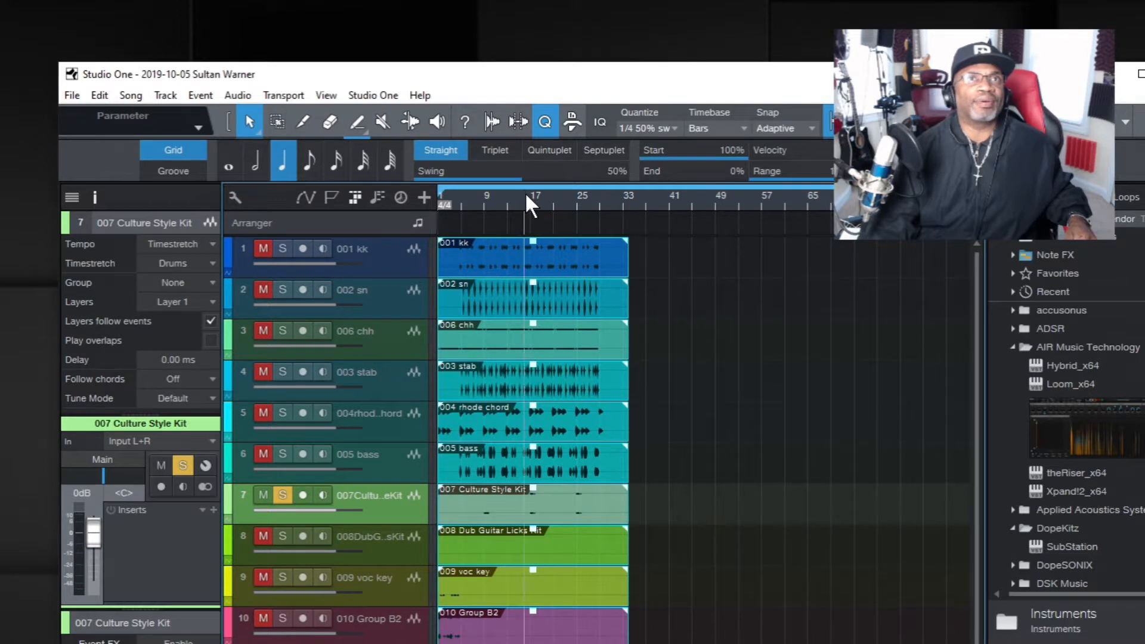
key(space)
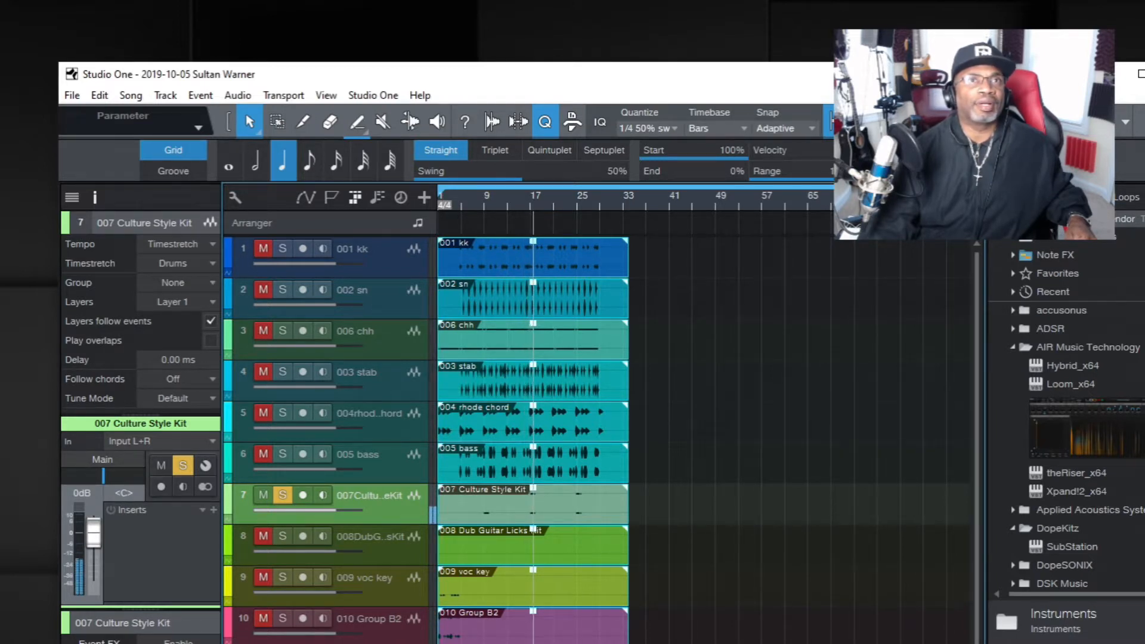
Step: Rename the 007 Culture Style Kit track as MAN VOC
double_click(374, 494)
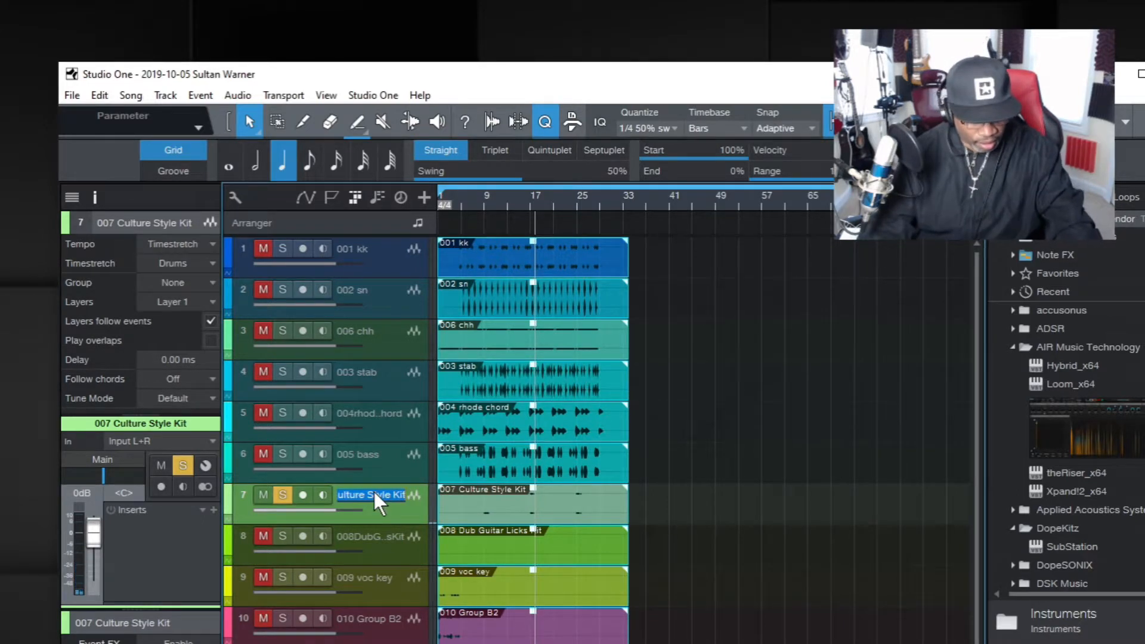
text(MAN )
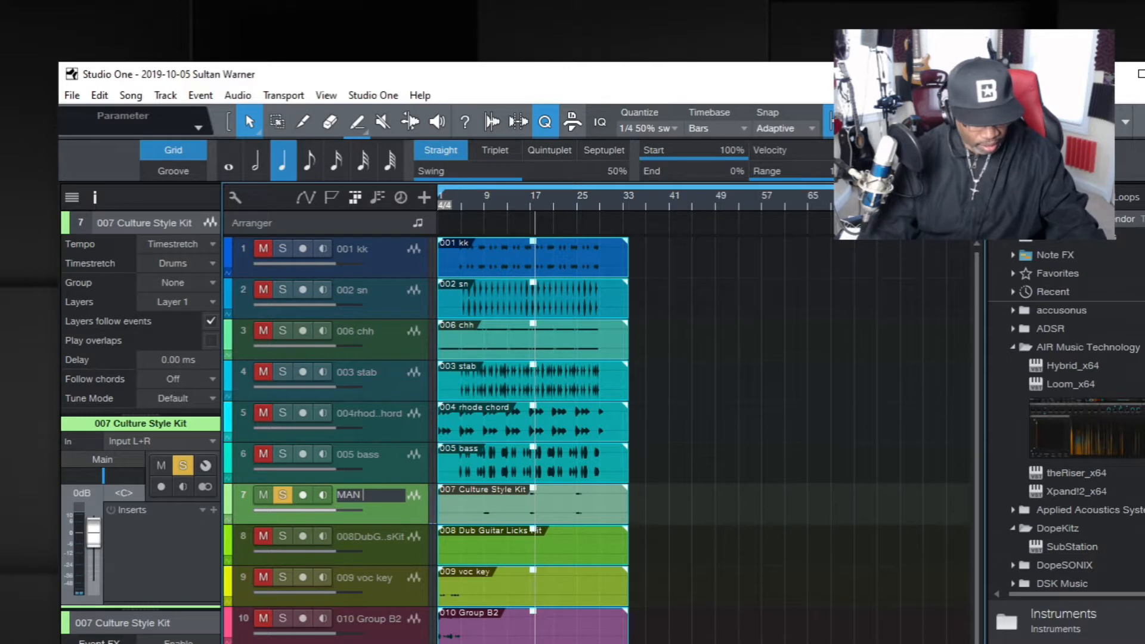
text(VOC)
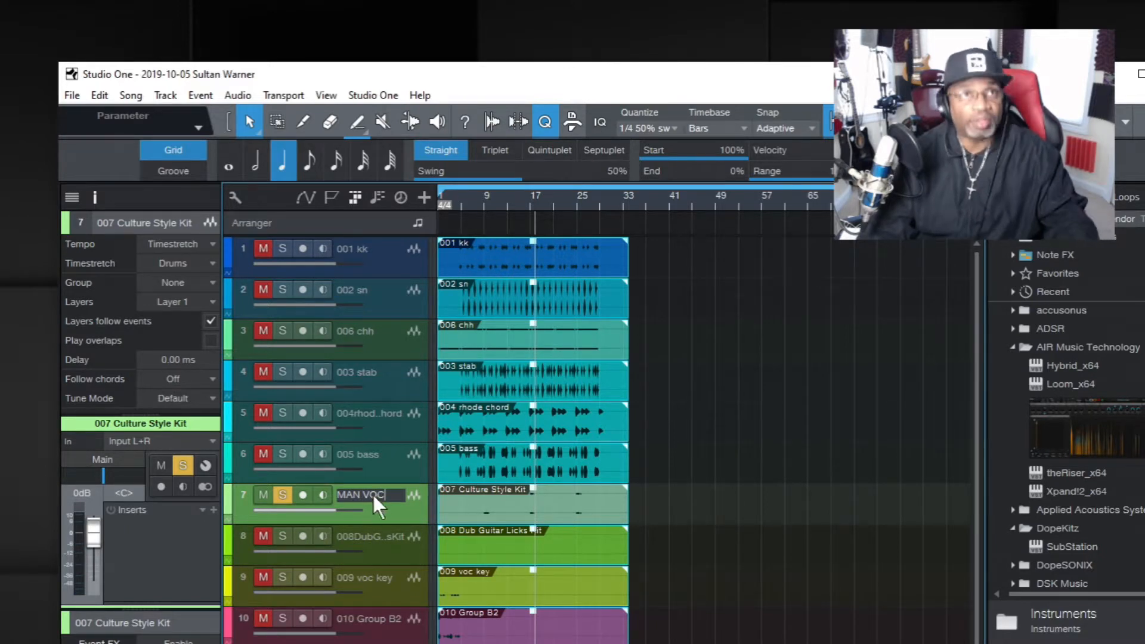
key(Return)
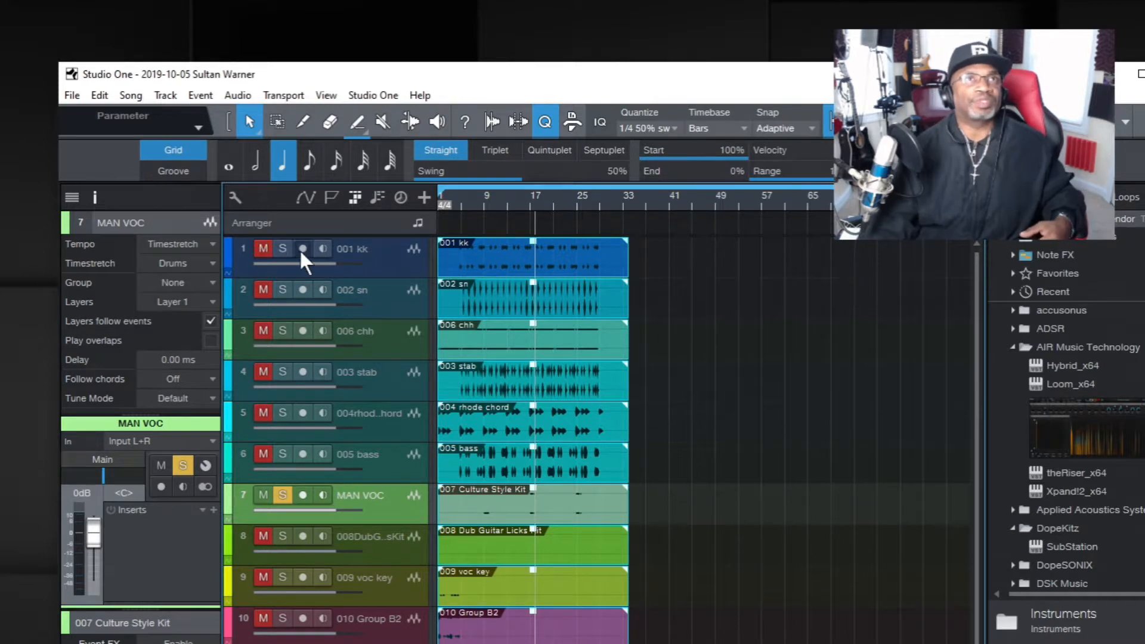
Step: Select the 001 kk, 002 sn and 006 chh tracks together and recolor them reddish brown
click(373, 254)
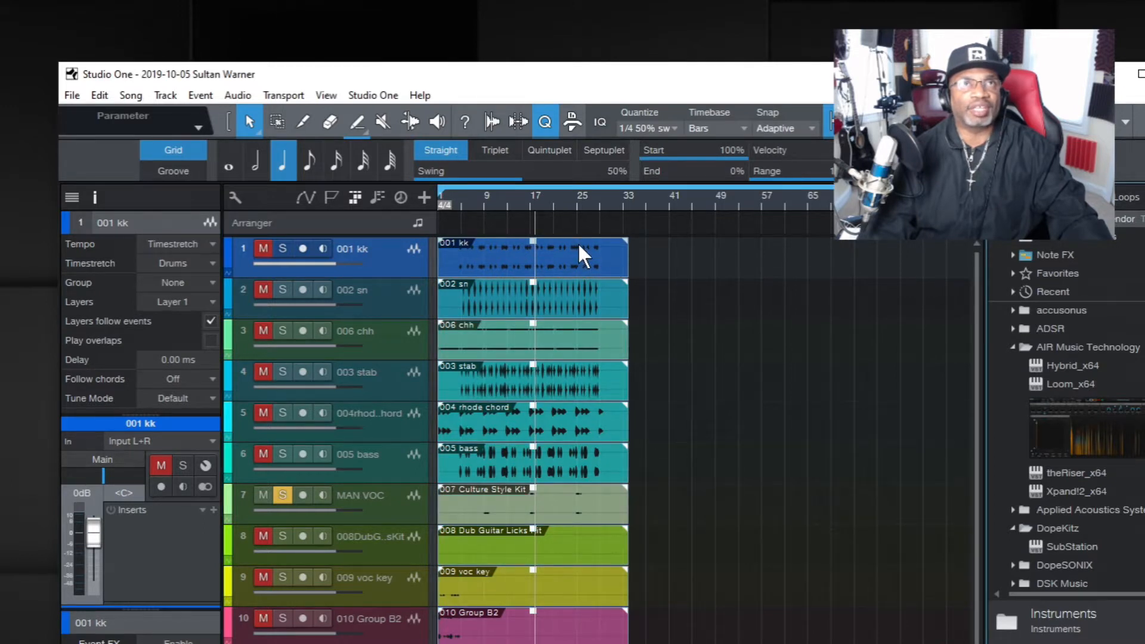
click(497, 249)
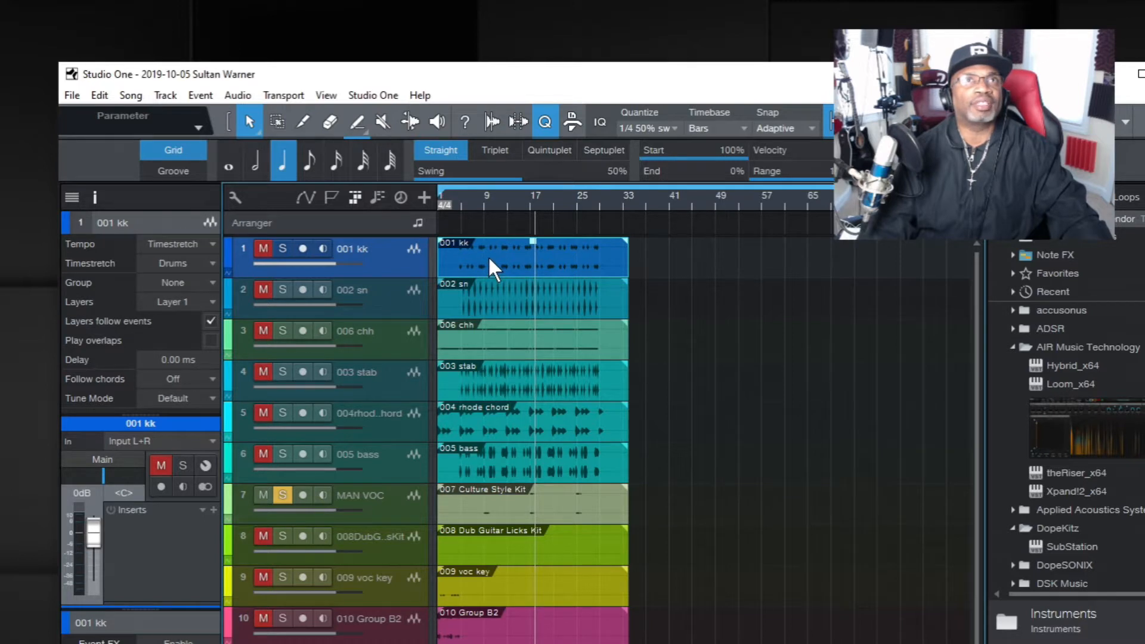
click(458, 344)
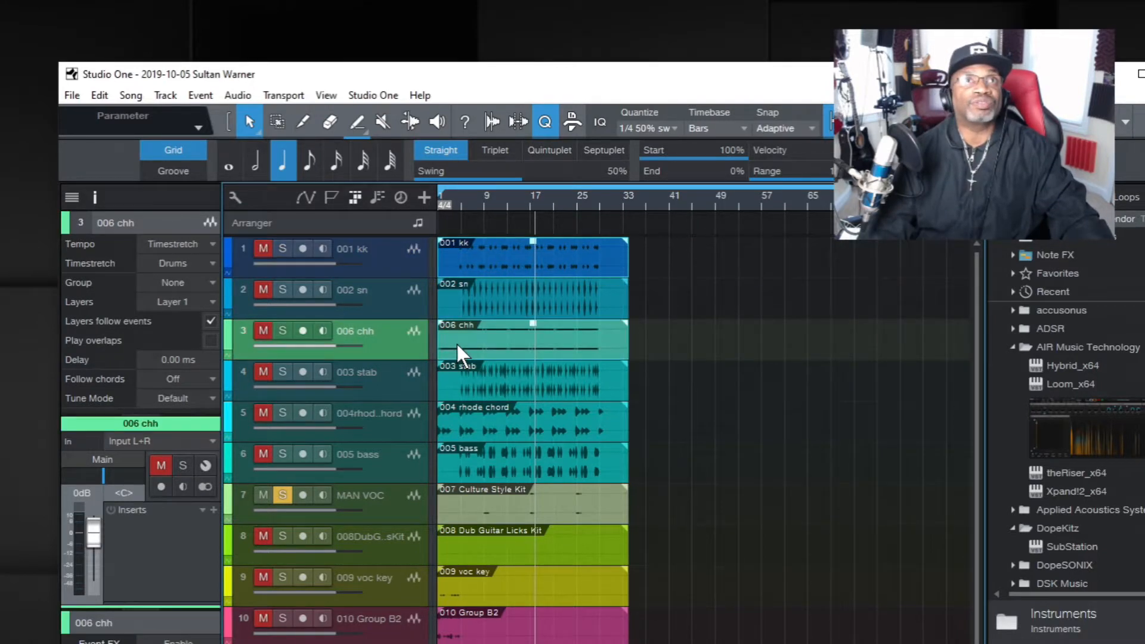
click(481, 261)
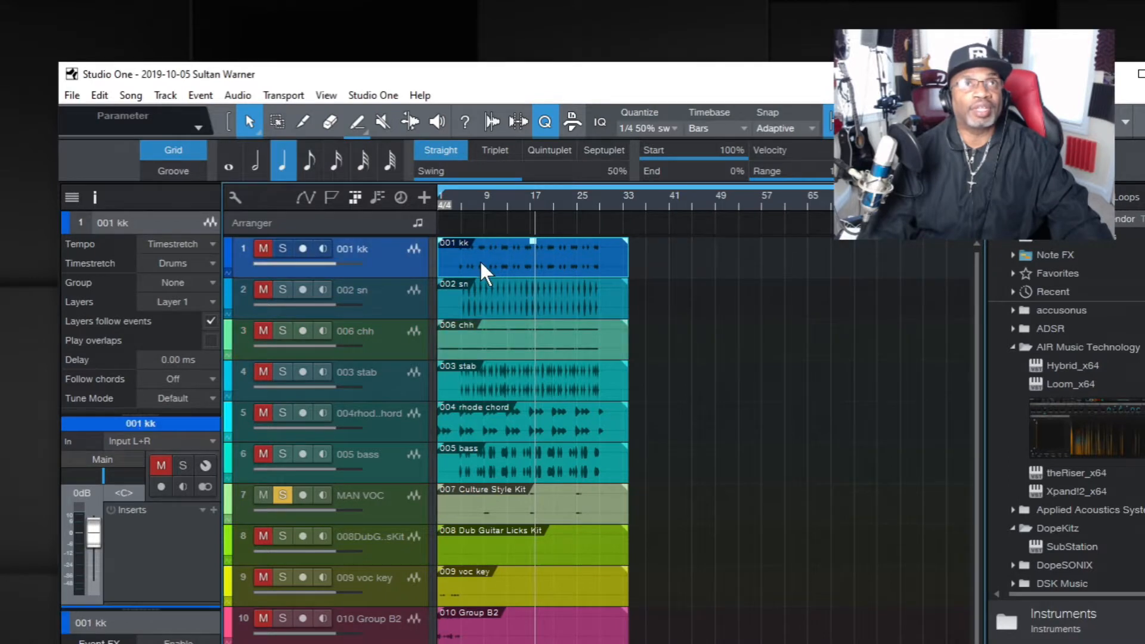
click(471, 339)
click(382, 265)
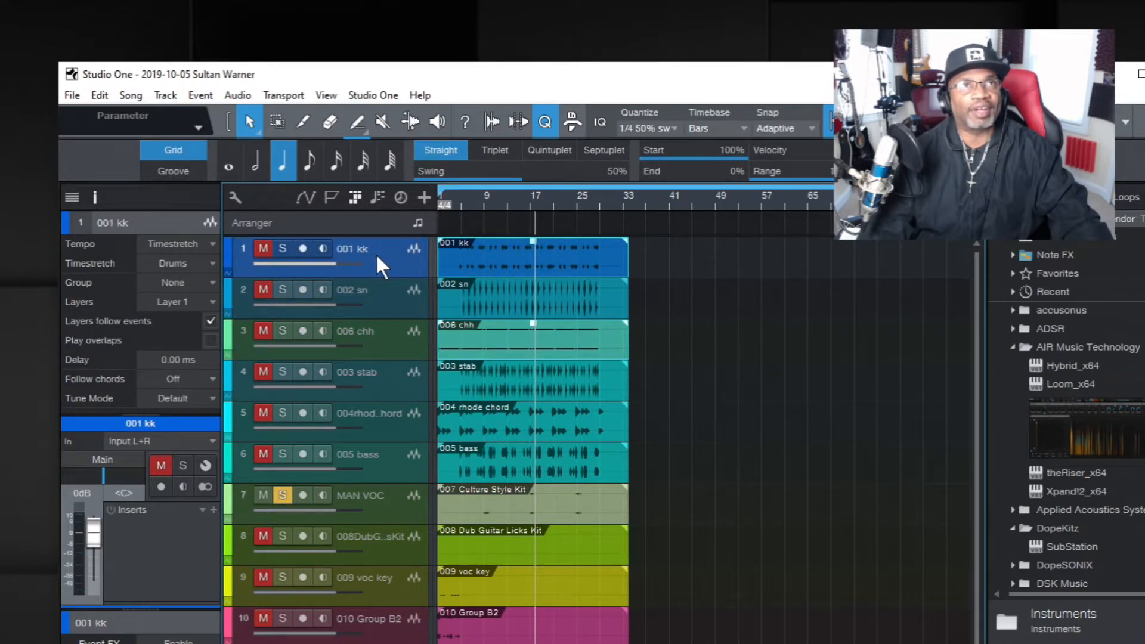
click(375, 338)
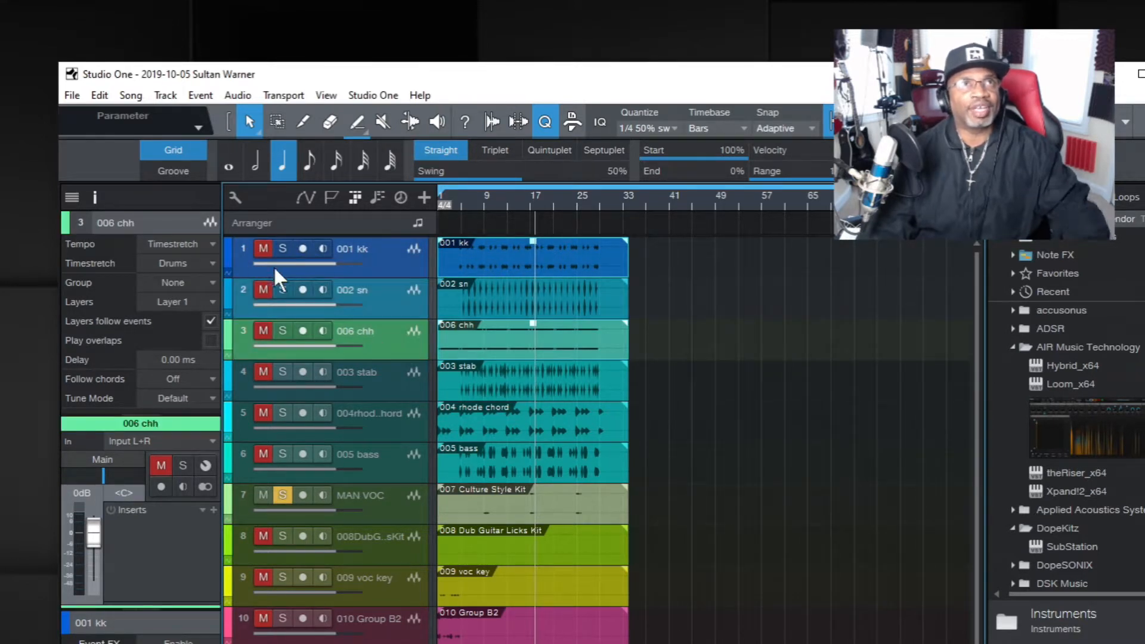
click(227, 257)
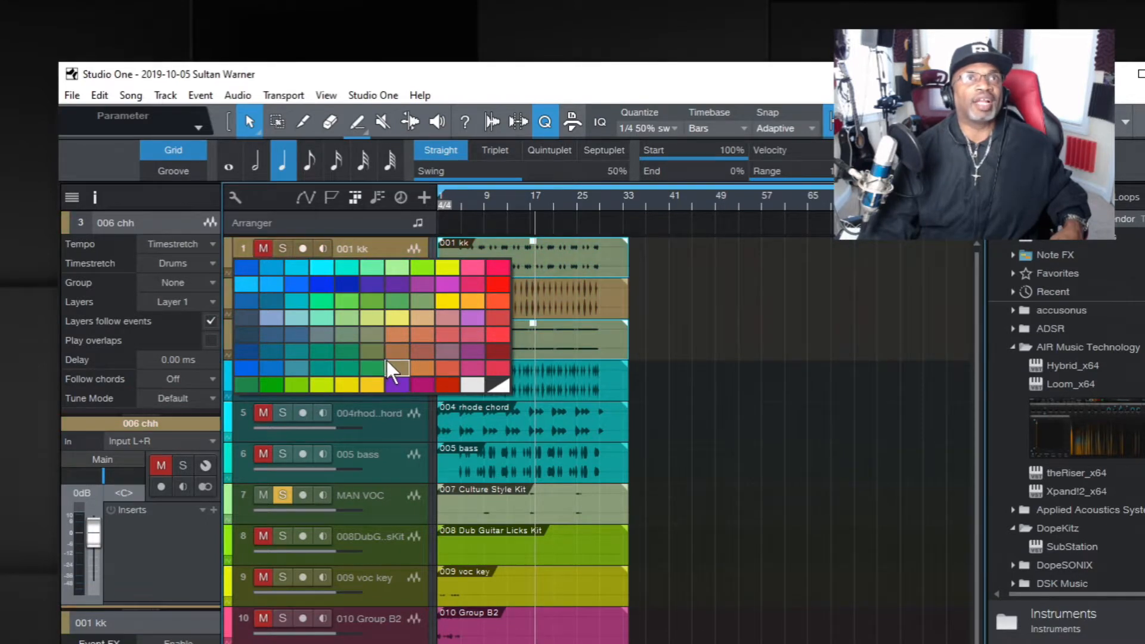
click(420, 352)
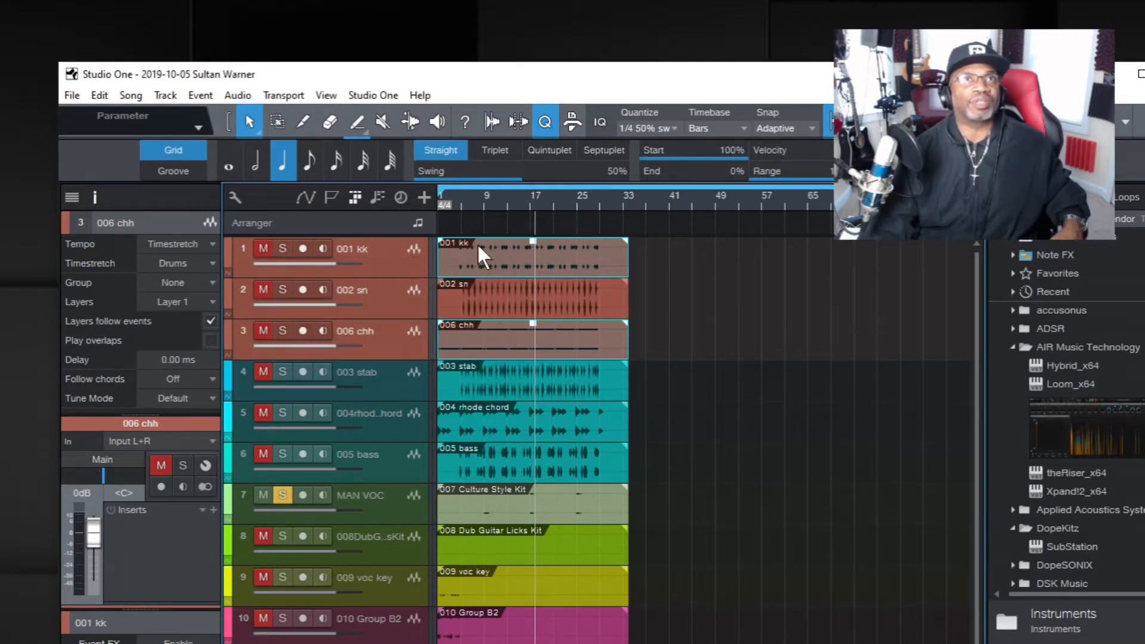
click(365, 374)
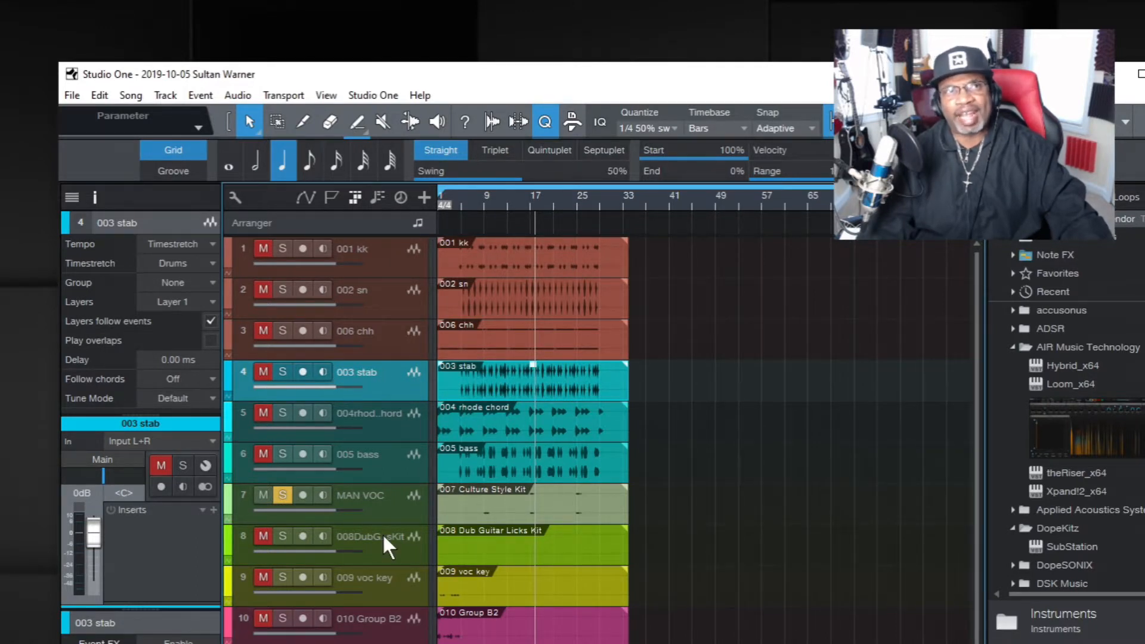
click(375, 622)
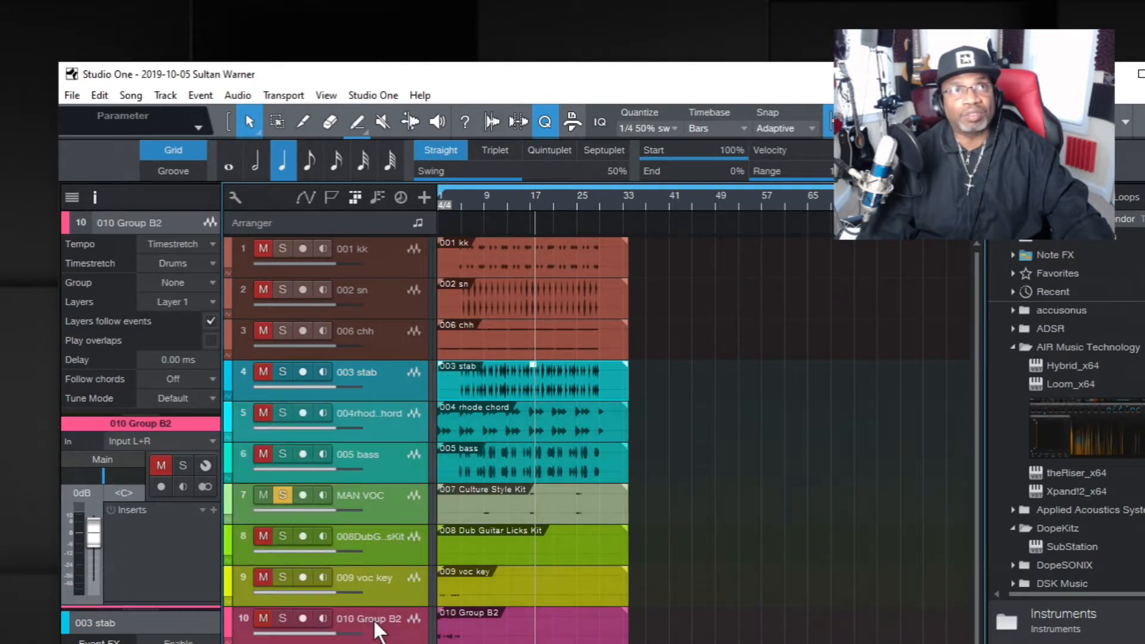
click(227, 380)
scroll(227, 381, up, 1)
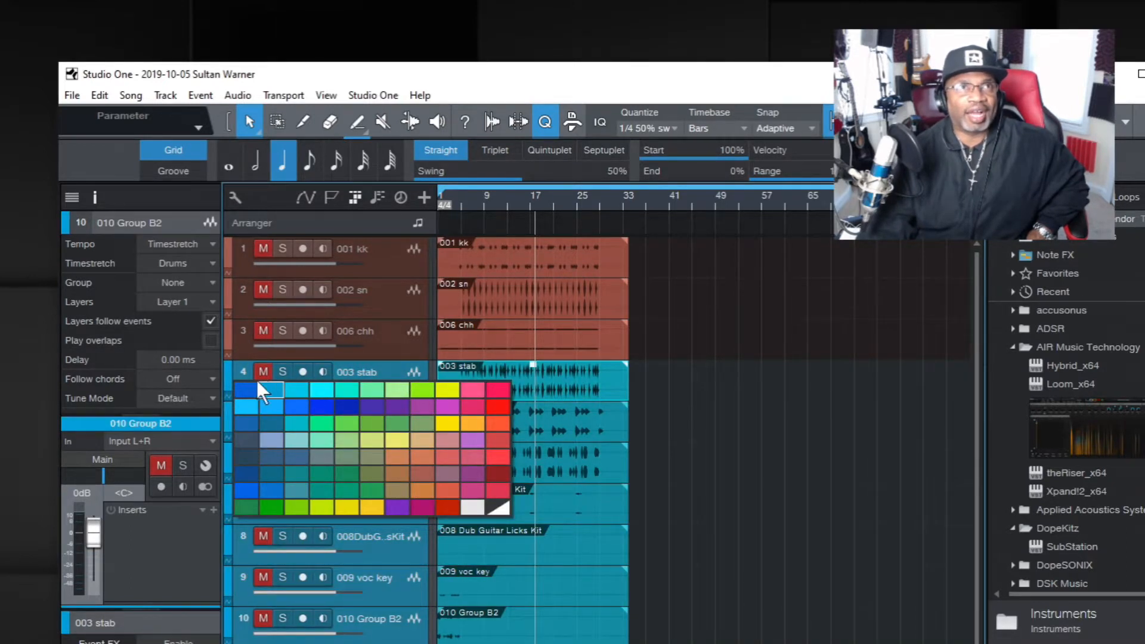
click(364, 365)
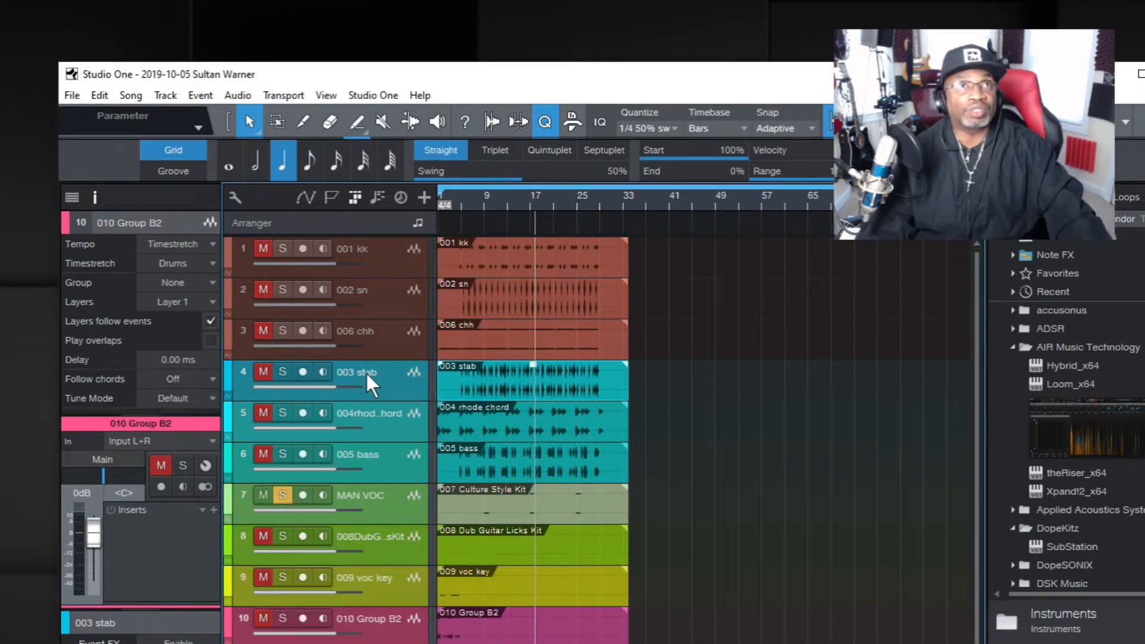
Step: Recolor tracks 003 stab through 010 Group B2 yellow-green and unsolo the MAN VOC track
click(368, 374)
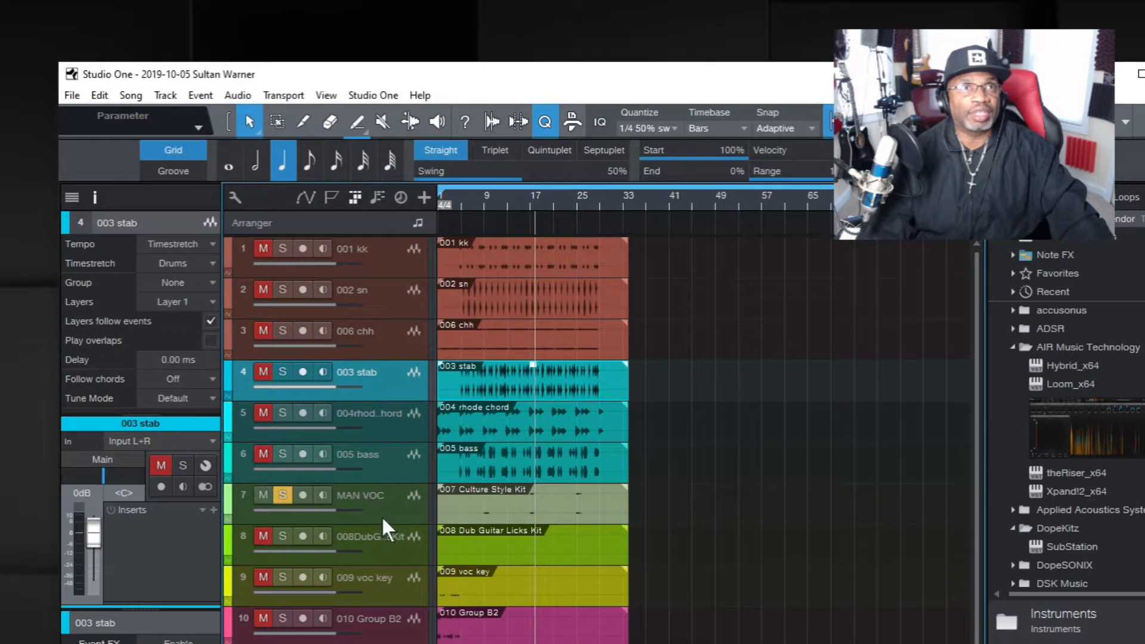
shift+click(364, 618)
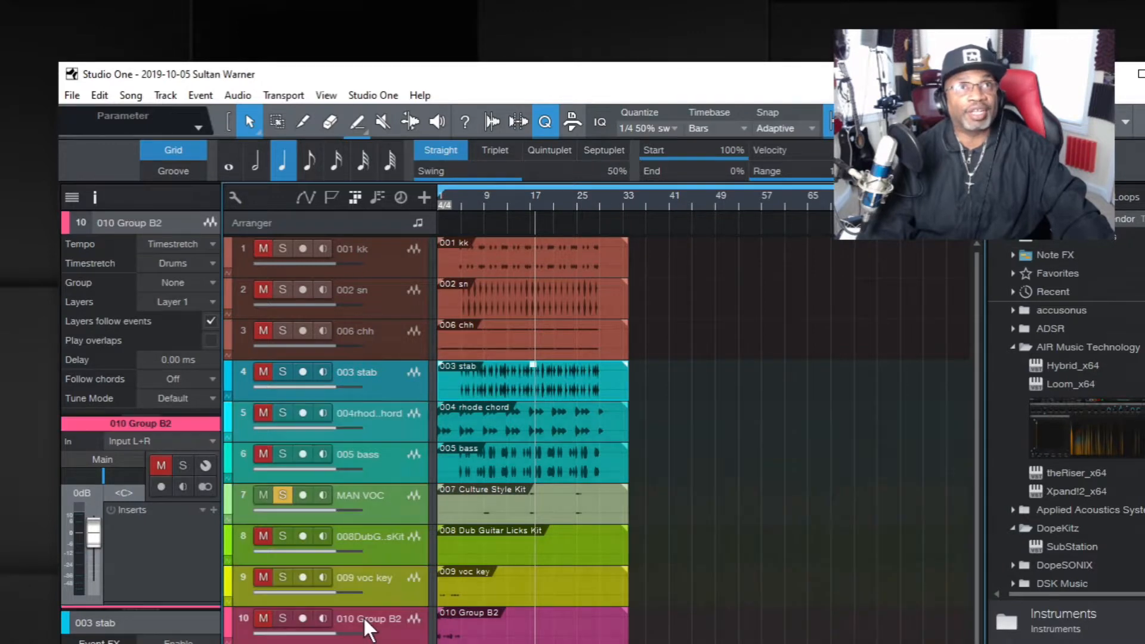
click(226, 378)
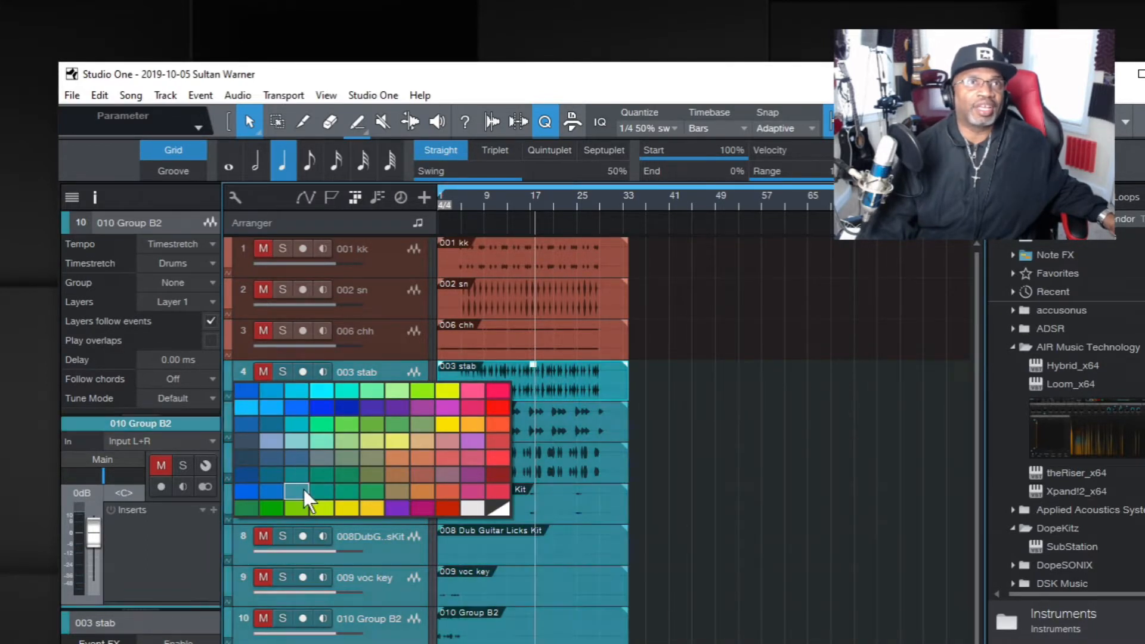
click(322, 508)
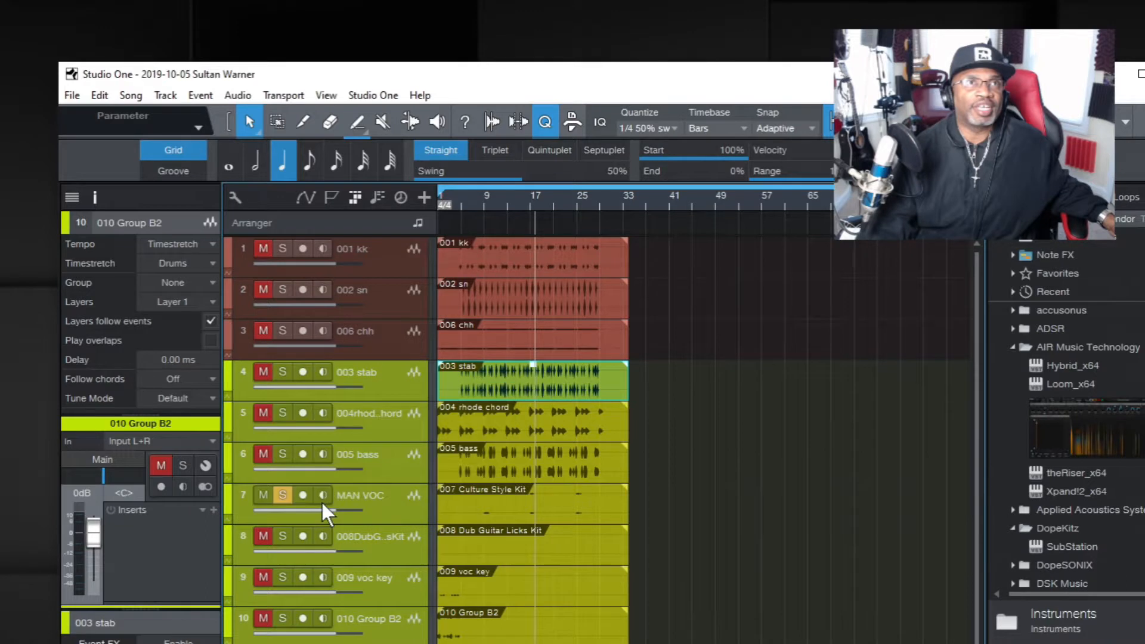
click(284, 496)
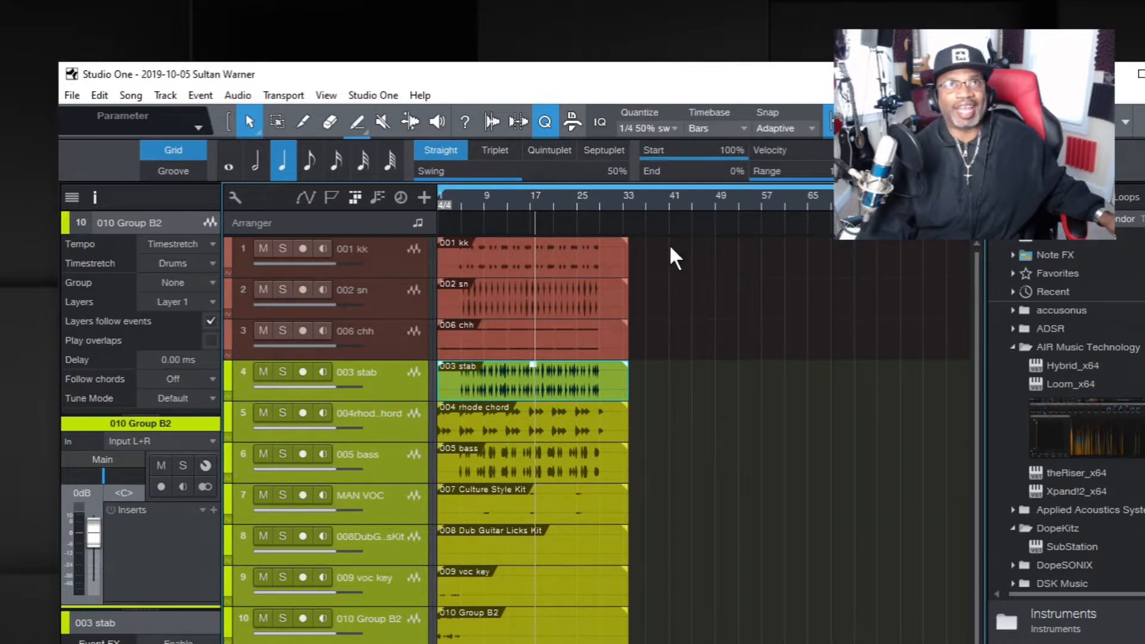
Step: Select all audio events in the arrangement, try adjusting their shared volume envelope, and undo the volume change
drag(669, 244, 411, 641)
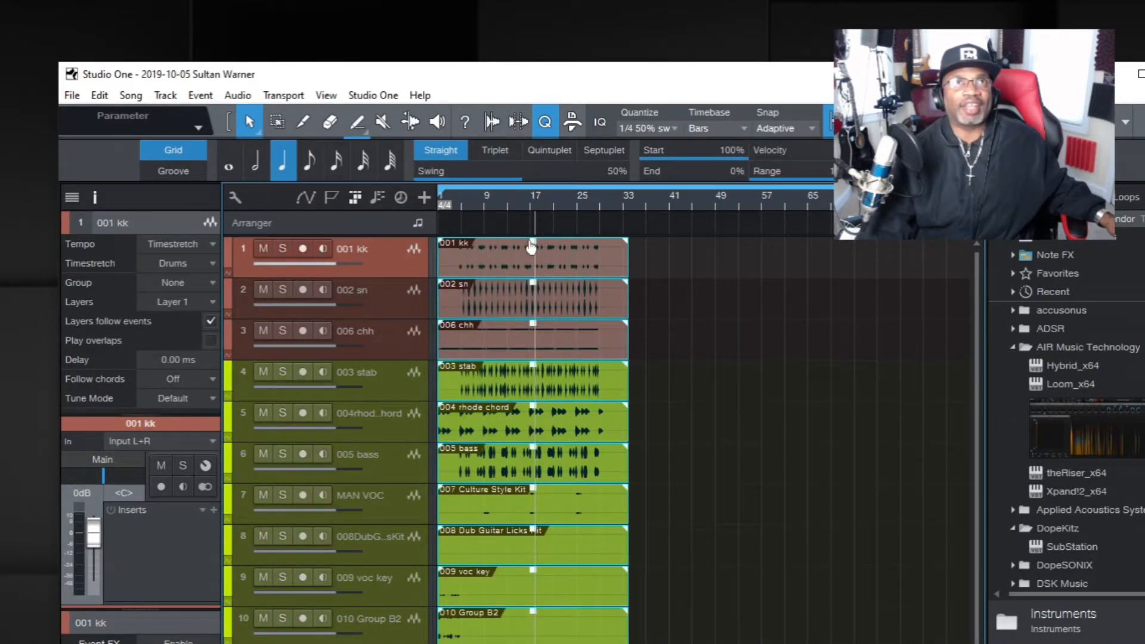
mouse_move(535, 249)
mouse_down()
mouse_move(534, 234)
mouse_move(534, 251)
mouse_up()
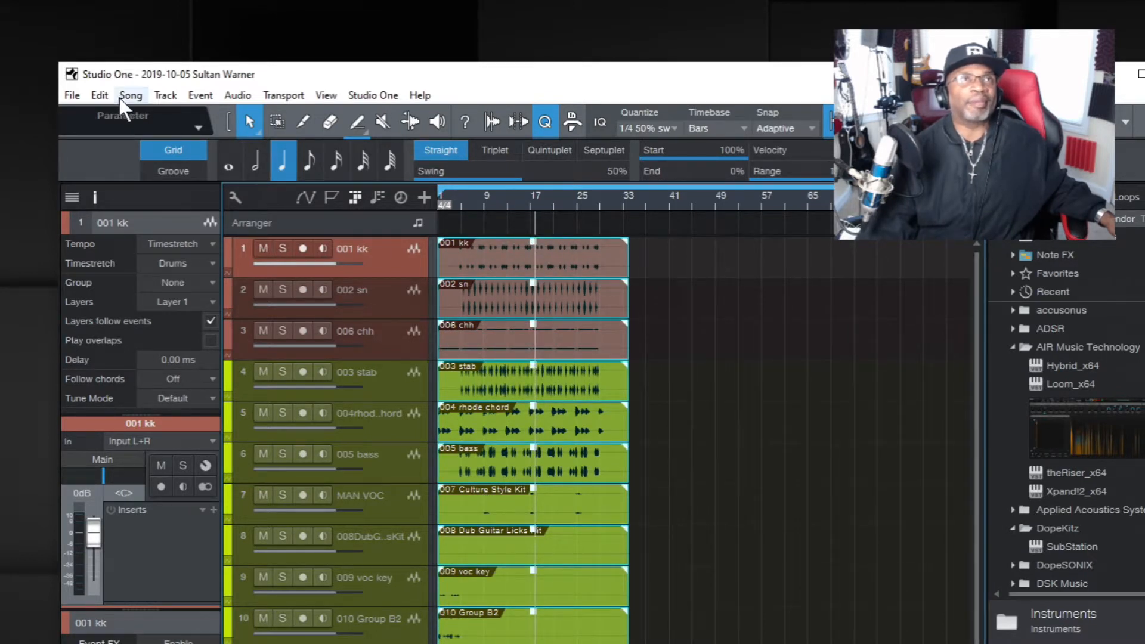
click(96, 95)
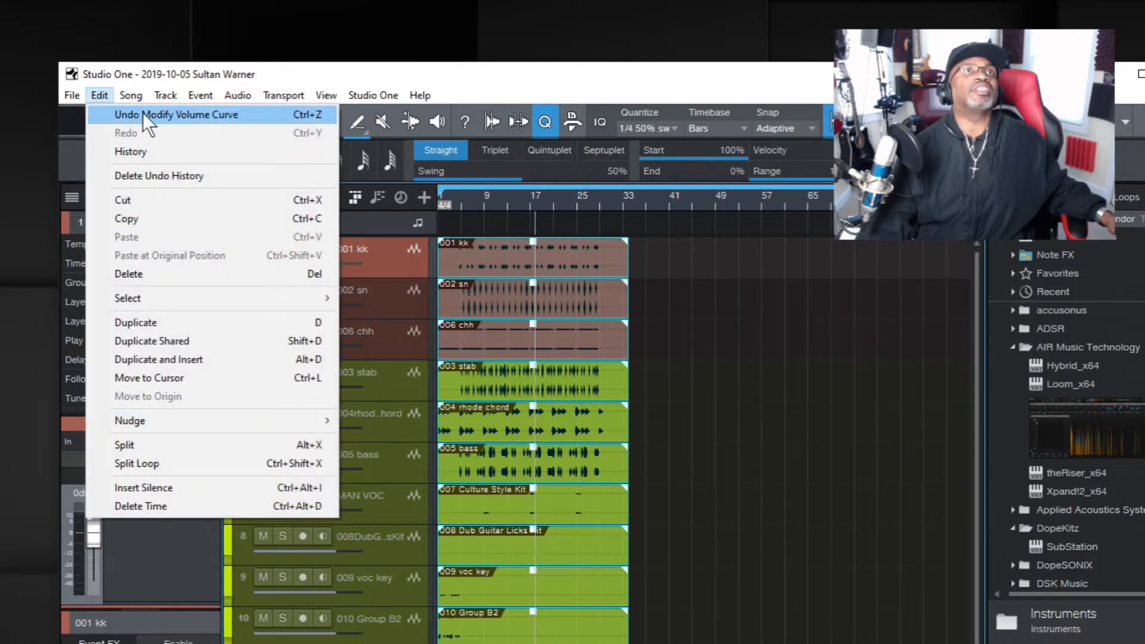
click(207, 113)
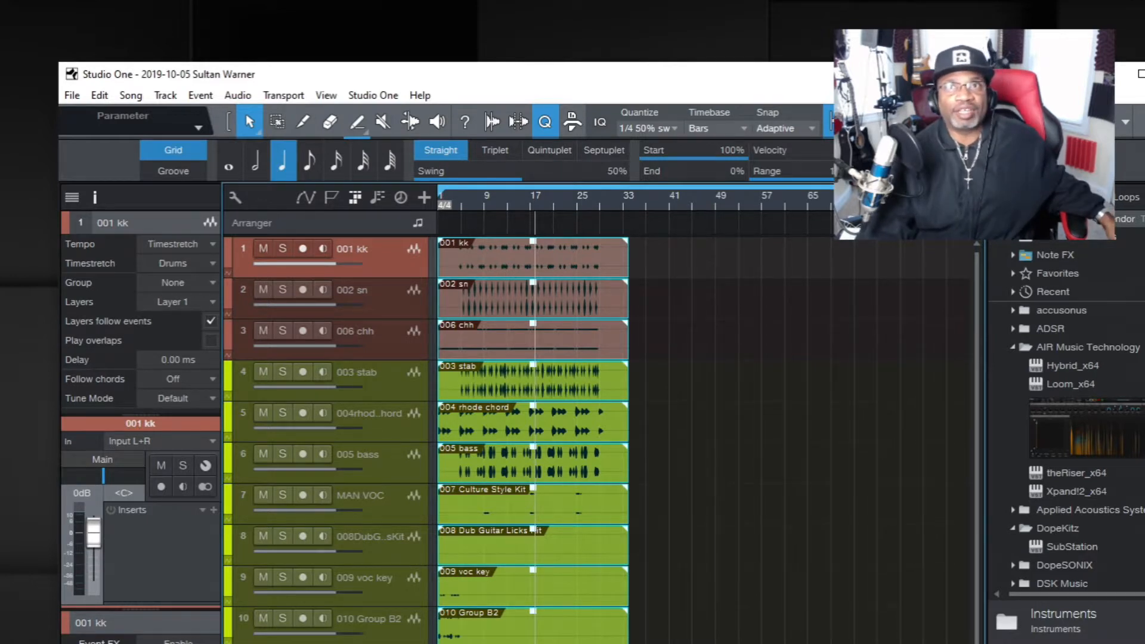
Step: Show the mixer, select channels 1 through 10, lower their input gain together to -8.4 dB, and hide the mixer
key(F3)
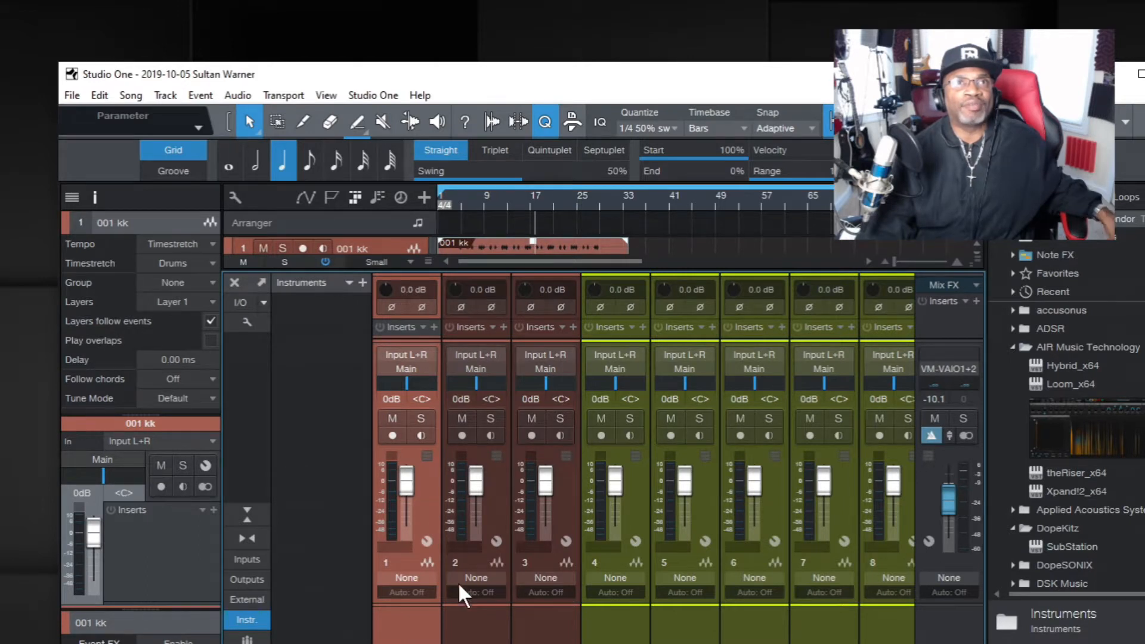
scroll(644, 458, right, 5)
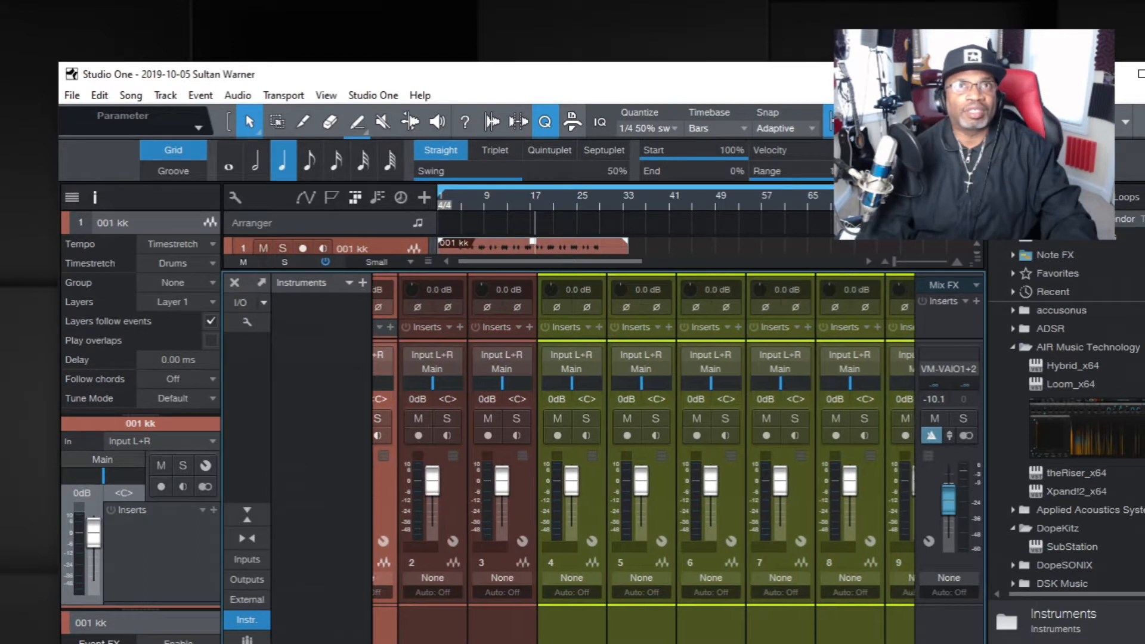
scroll(617, 516, right, 2)
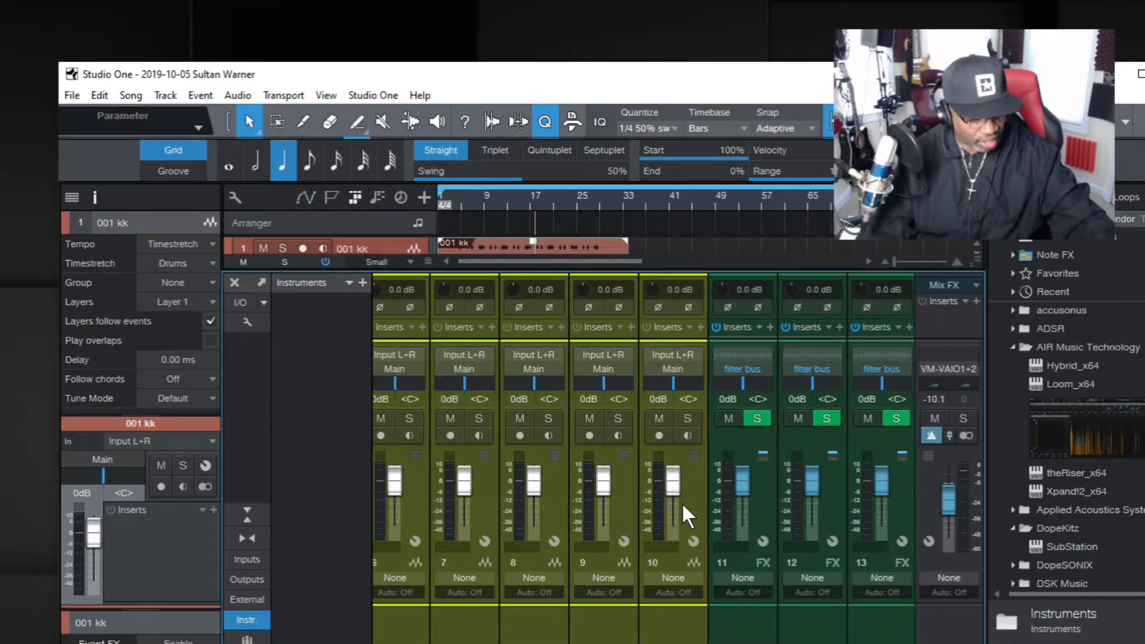
click(682, 502)
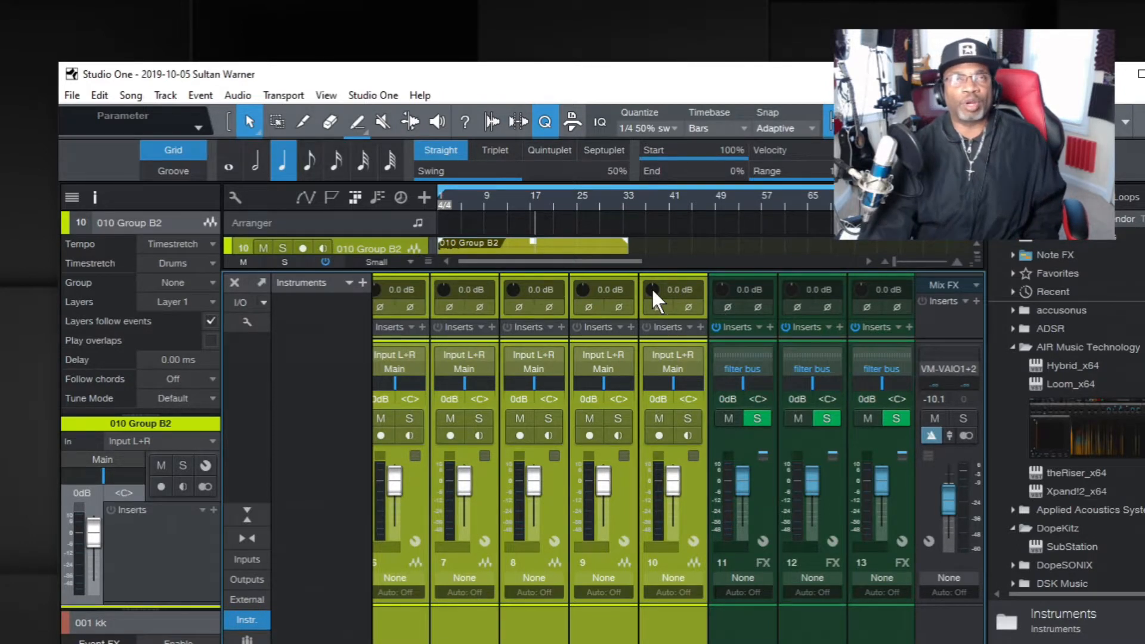
drag(651, 288, 651, 318)
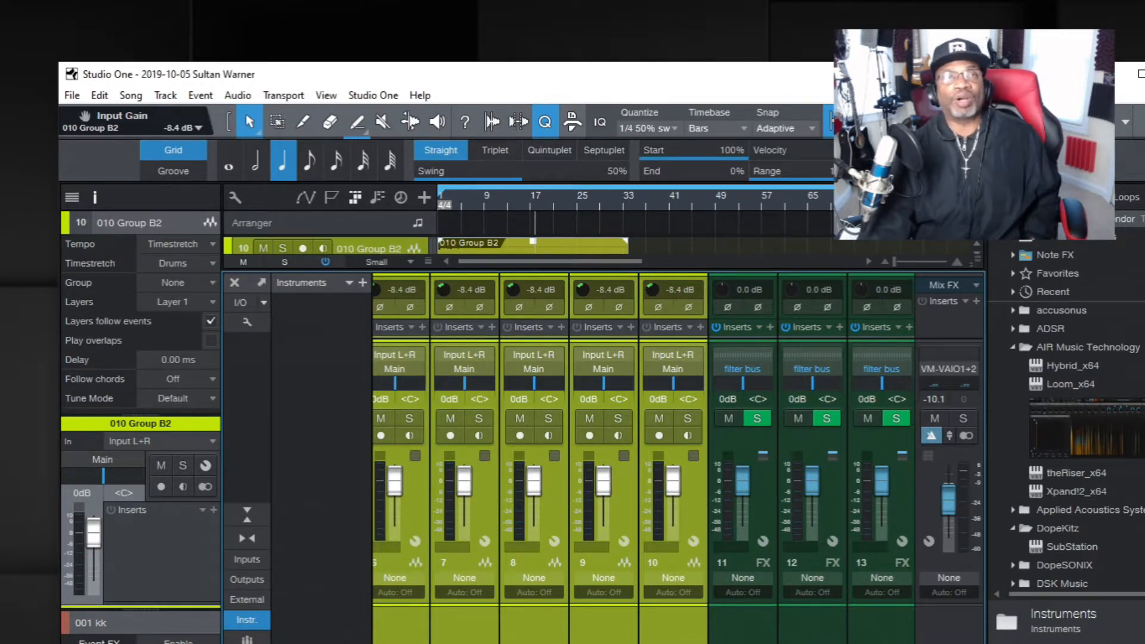
key(F3)
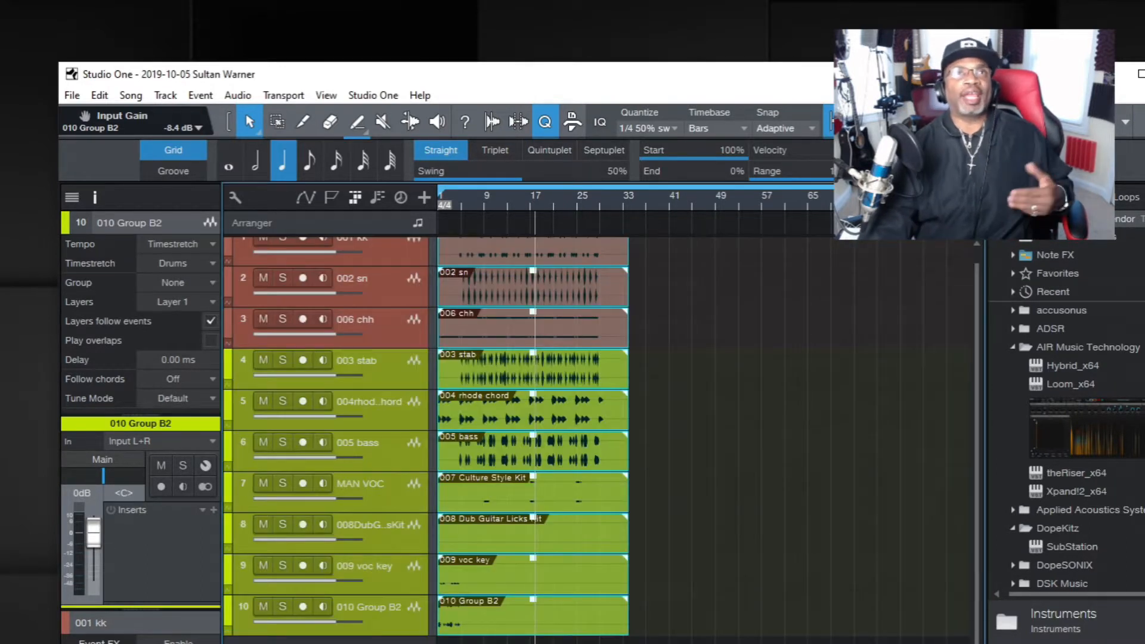
Step: Deselect the audio events, activate the Paint tool, and play the song from the beginning
click(678, 285)
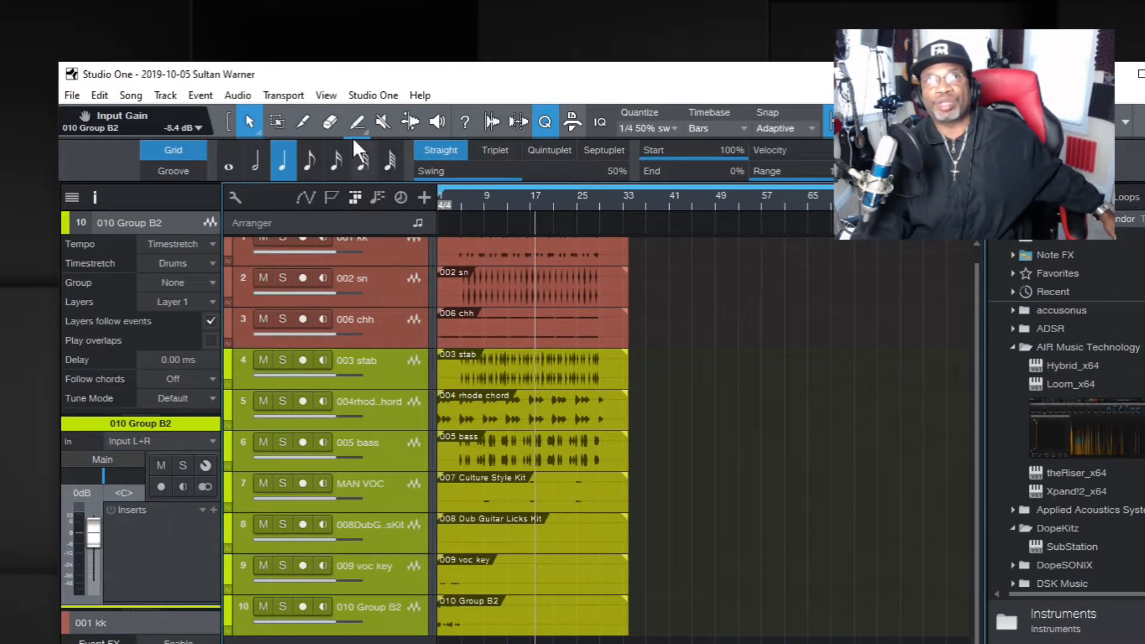
click(360, 114)
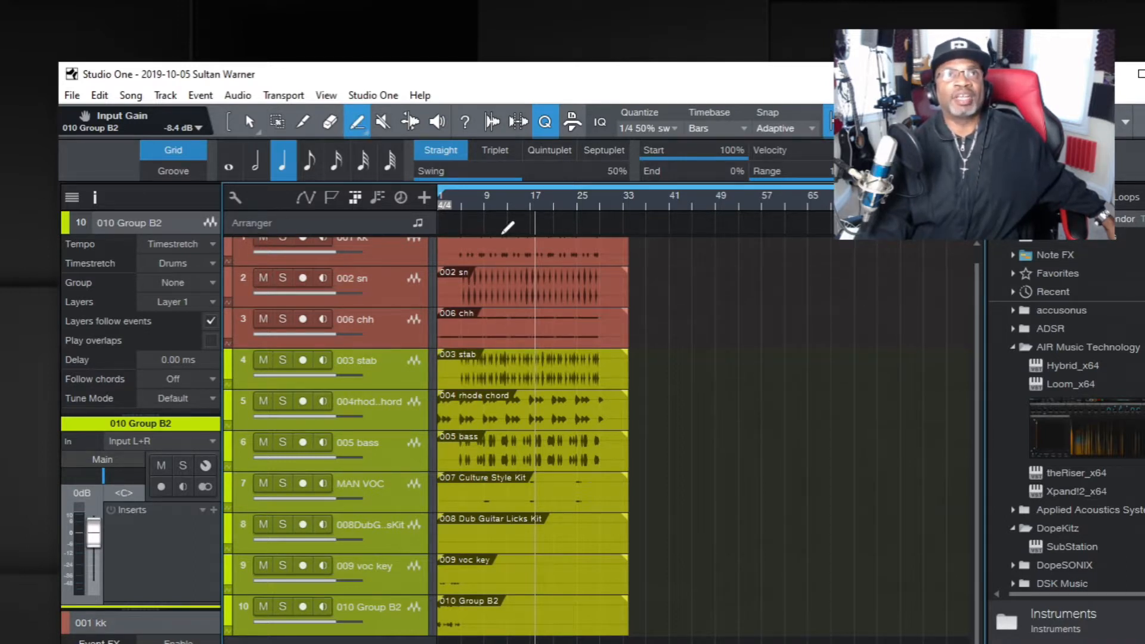
key(comma)
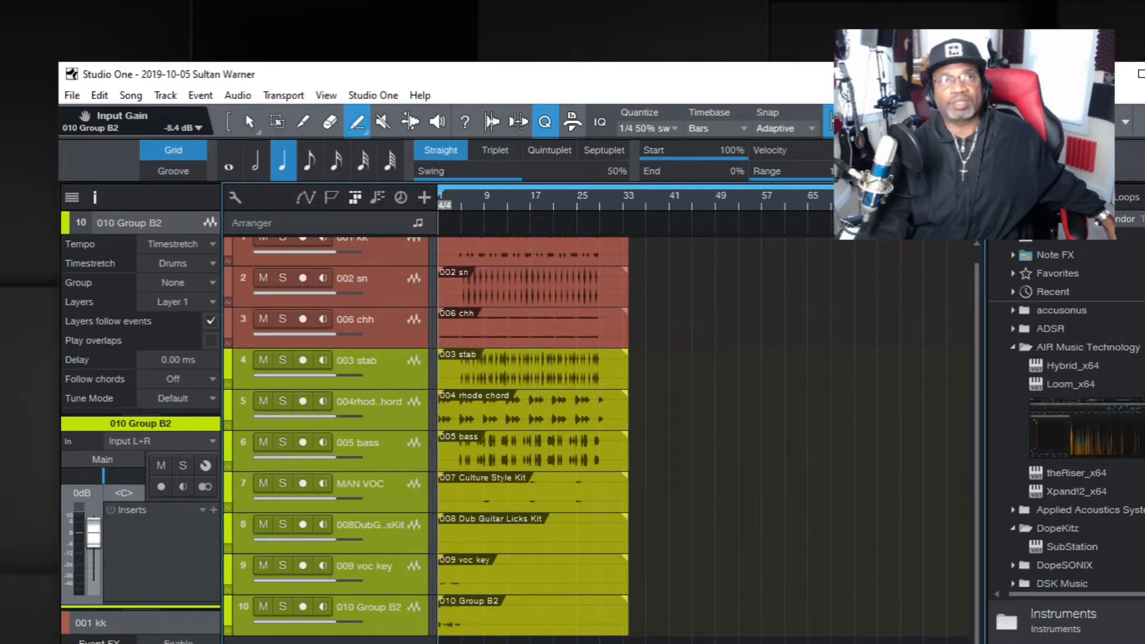
key(space)
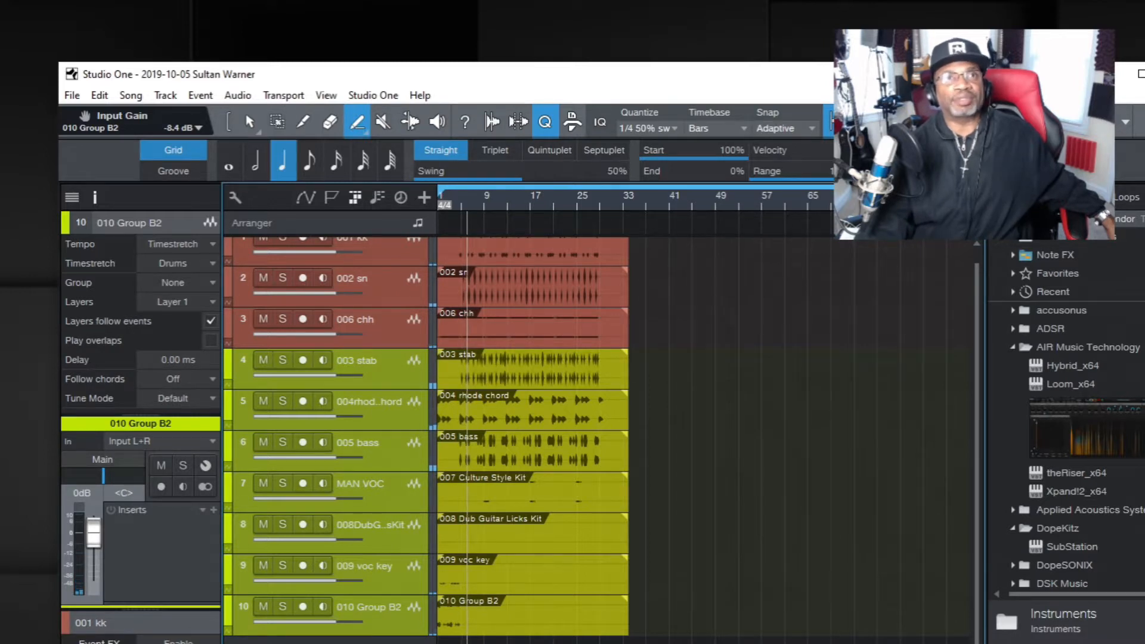
Step: Draw a four-bar Intro section at the start of the Arranger track
key(space)
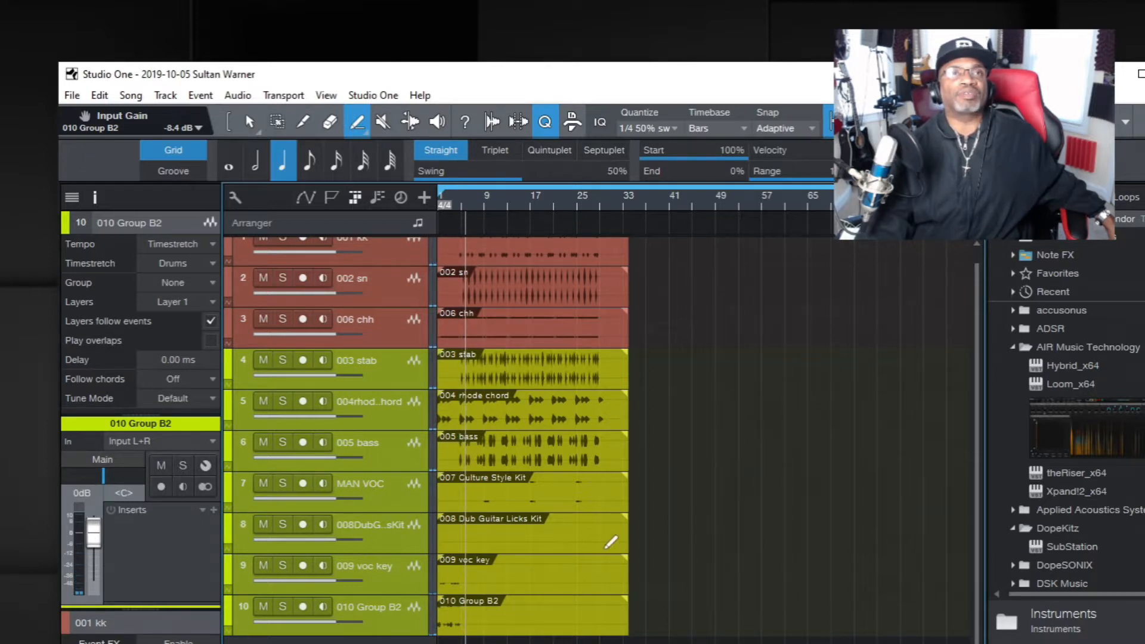
key(space)
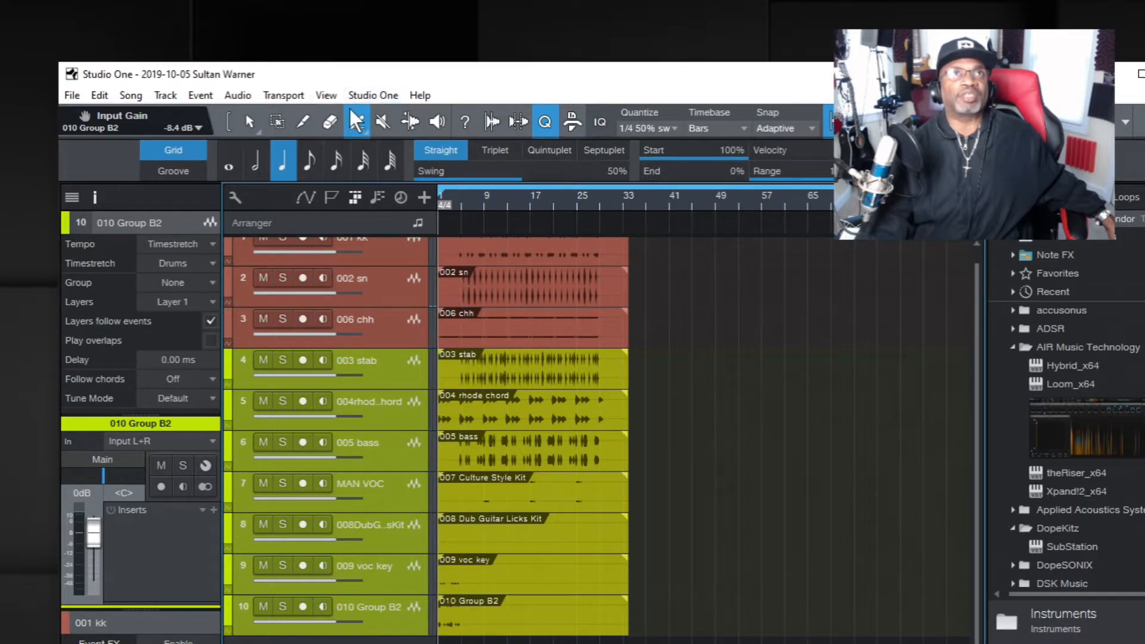
click(445, 218)
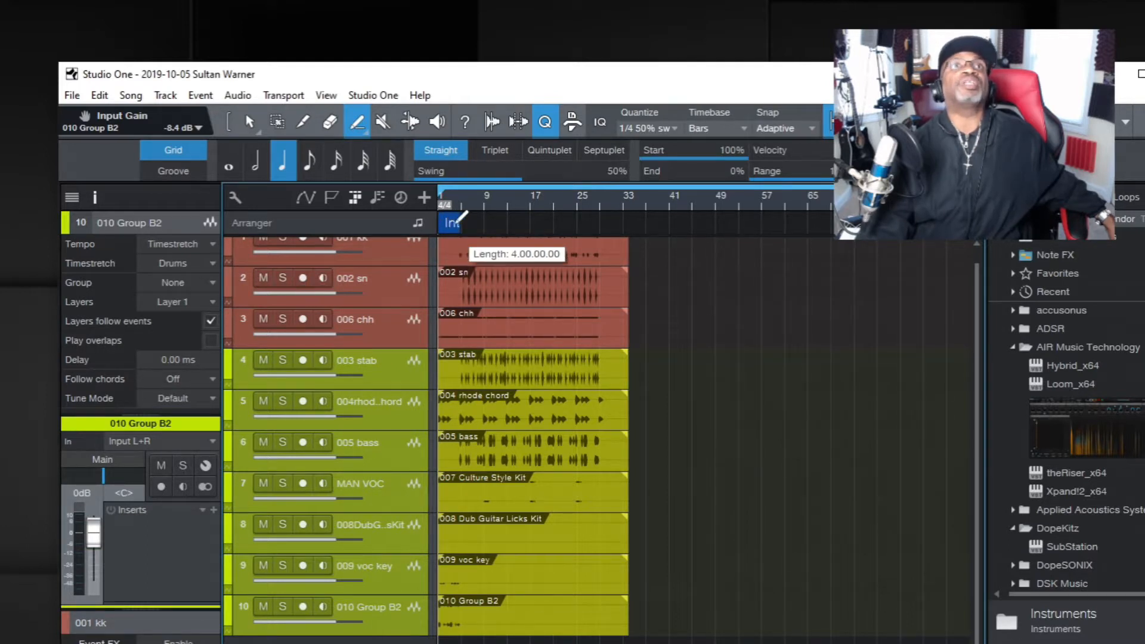
drag(457, 224, 456, 225)
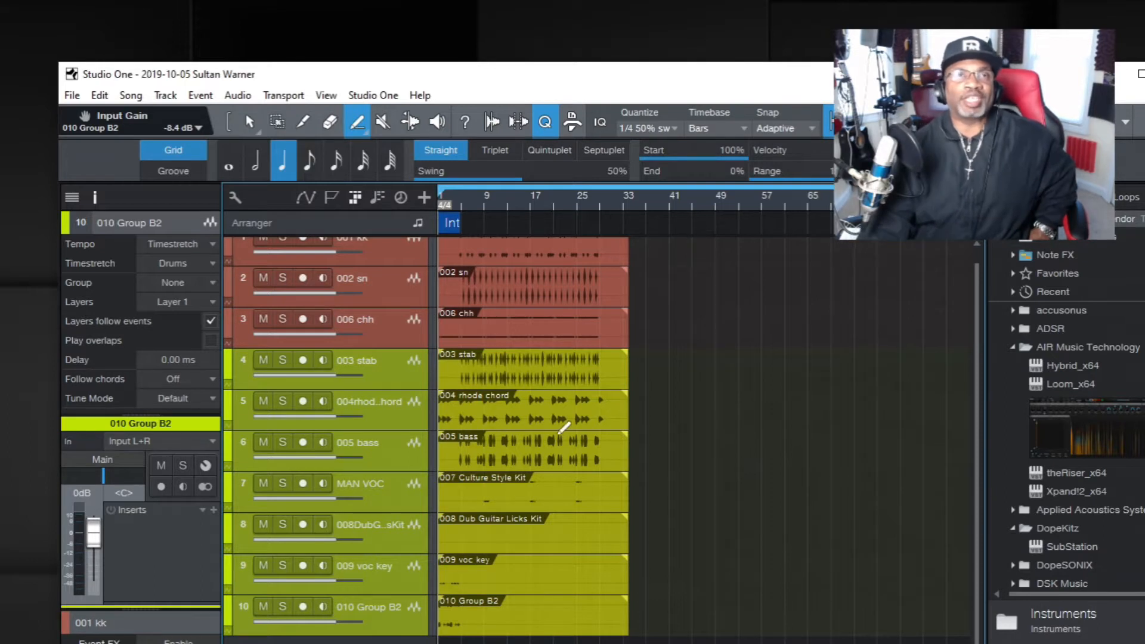
Step: Play different parts of the song to examine where the sections after the Intro begin and end
key(space)
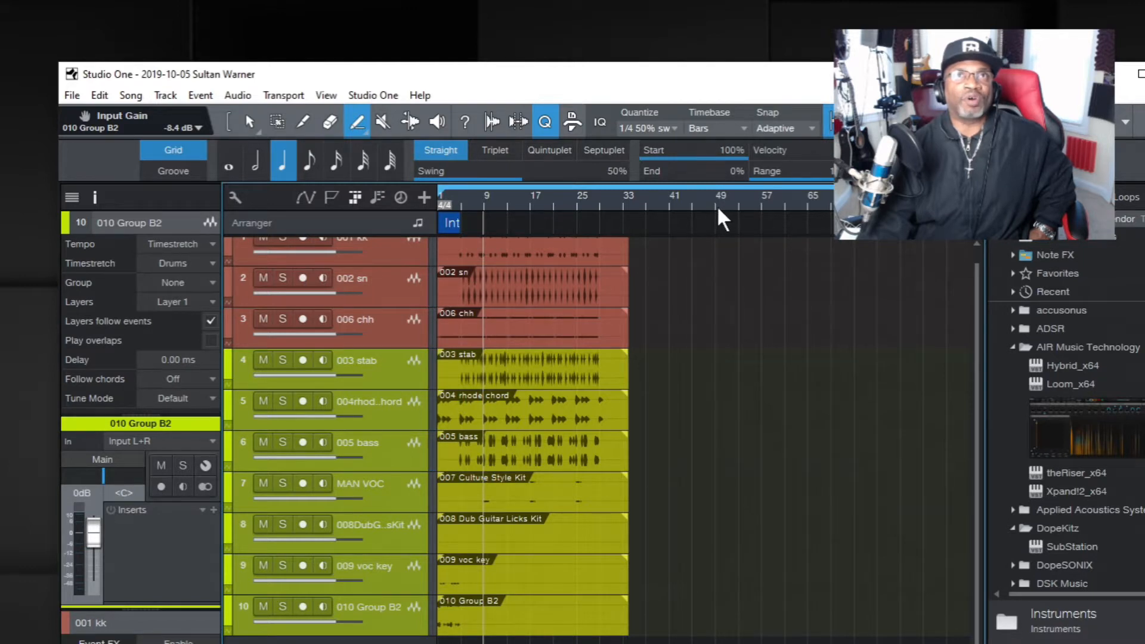
drag(720, 204, 725, 242)
scroll(703, 435, left, 10)
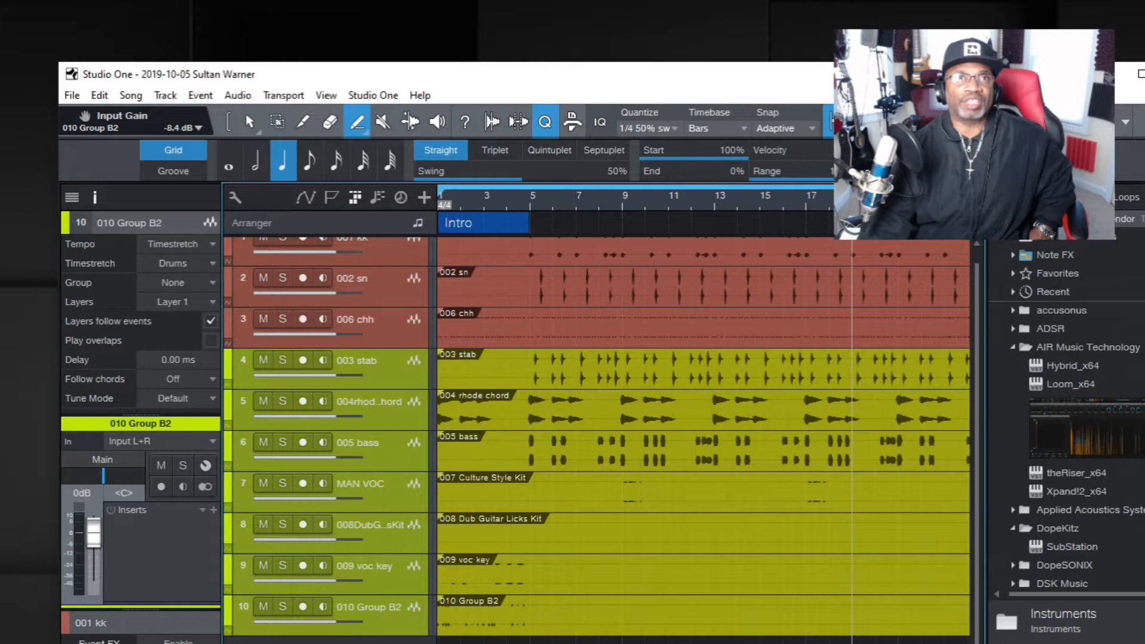
key(space)
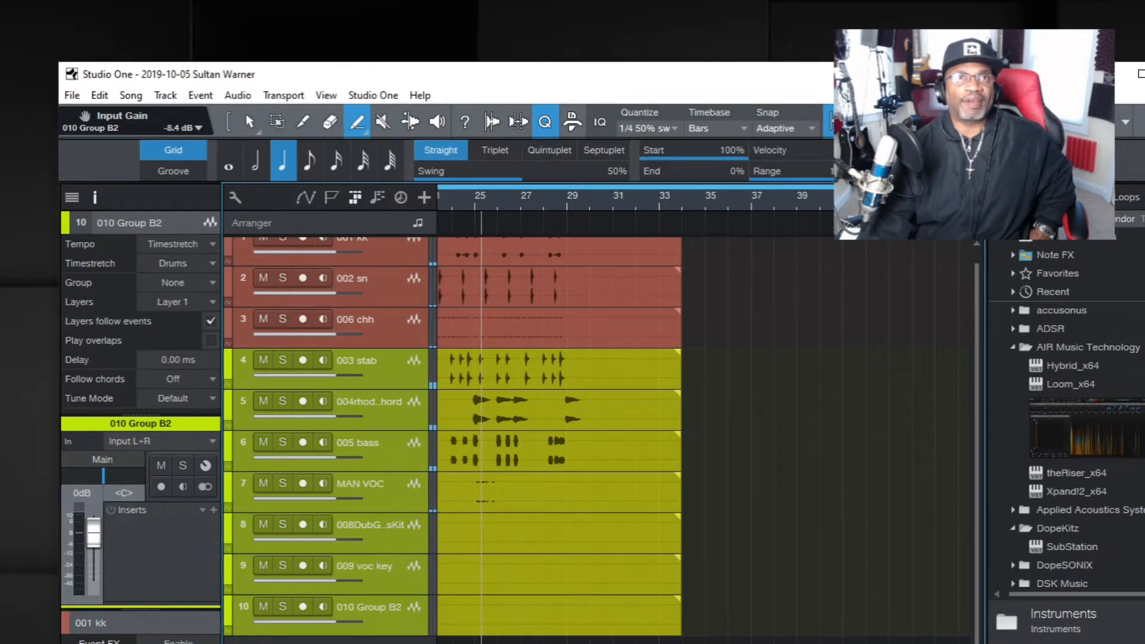
scroll(704, 418, left, 4)
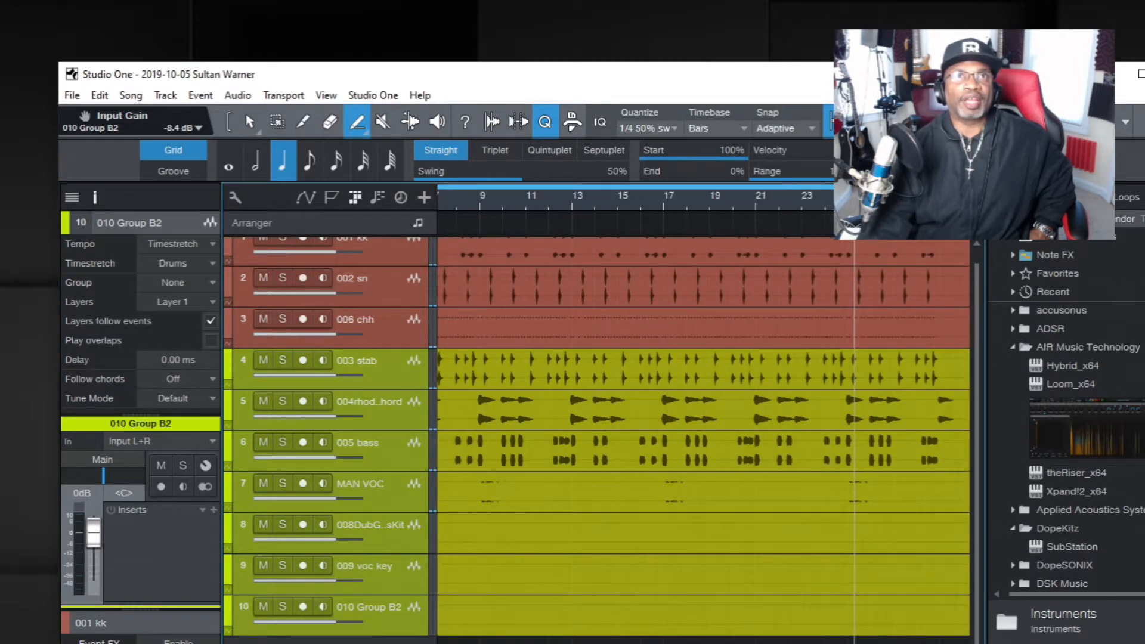
scroll(704, 418, right, 1)
scroll(704, 418, right, 5)
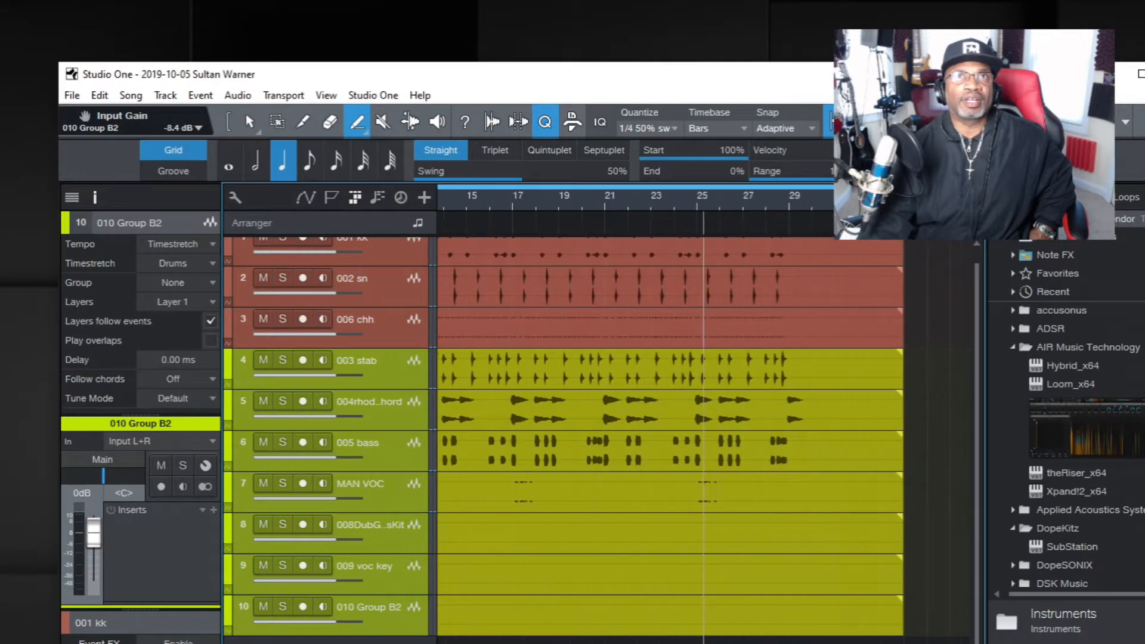
click(598, 201)
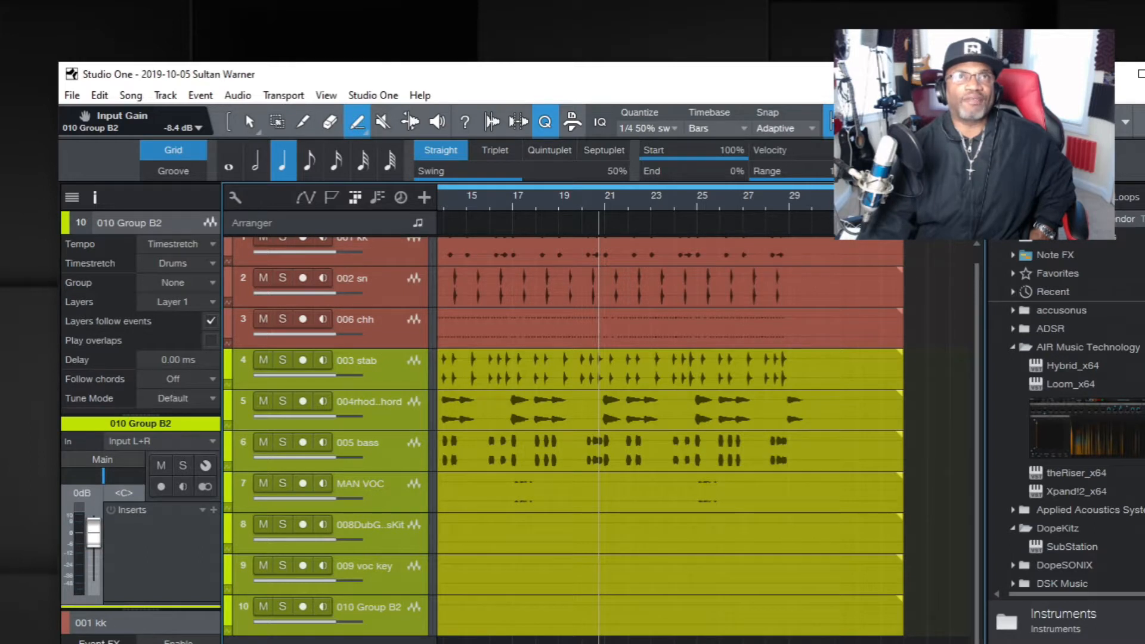
key(space)
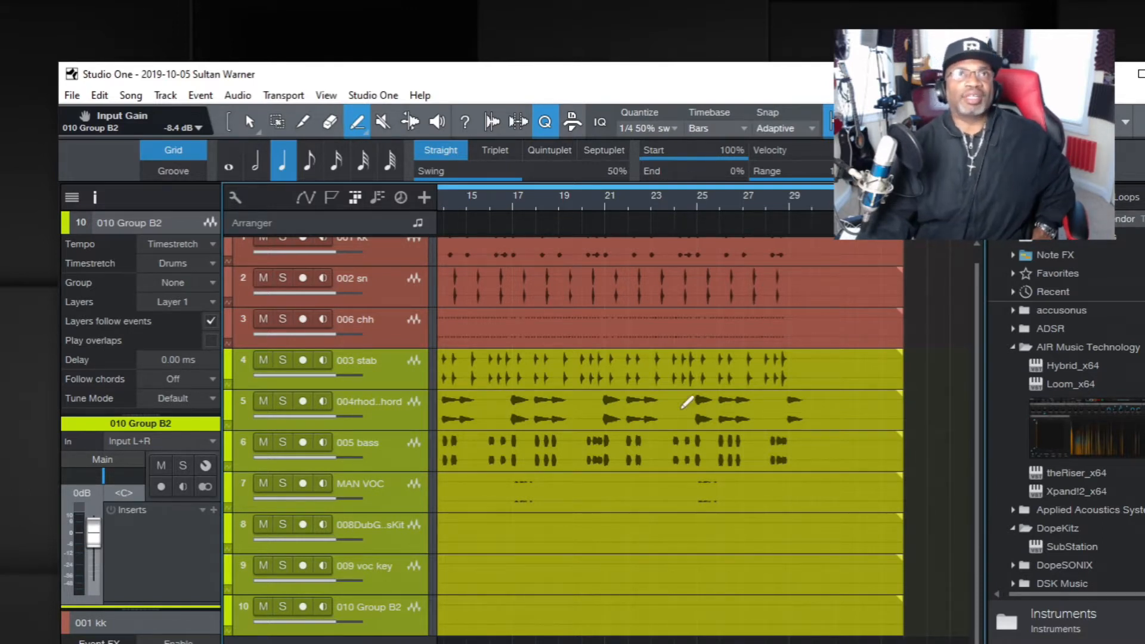
drag(668, 204, 666, 176)
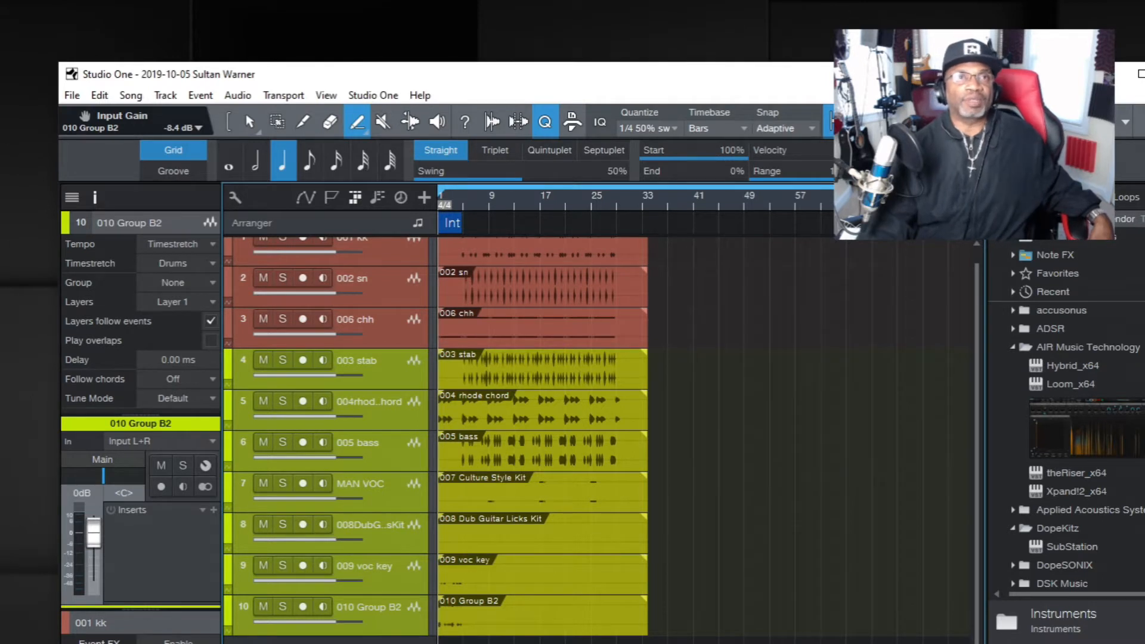
key(space)
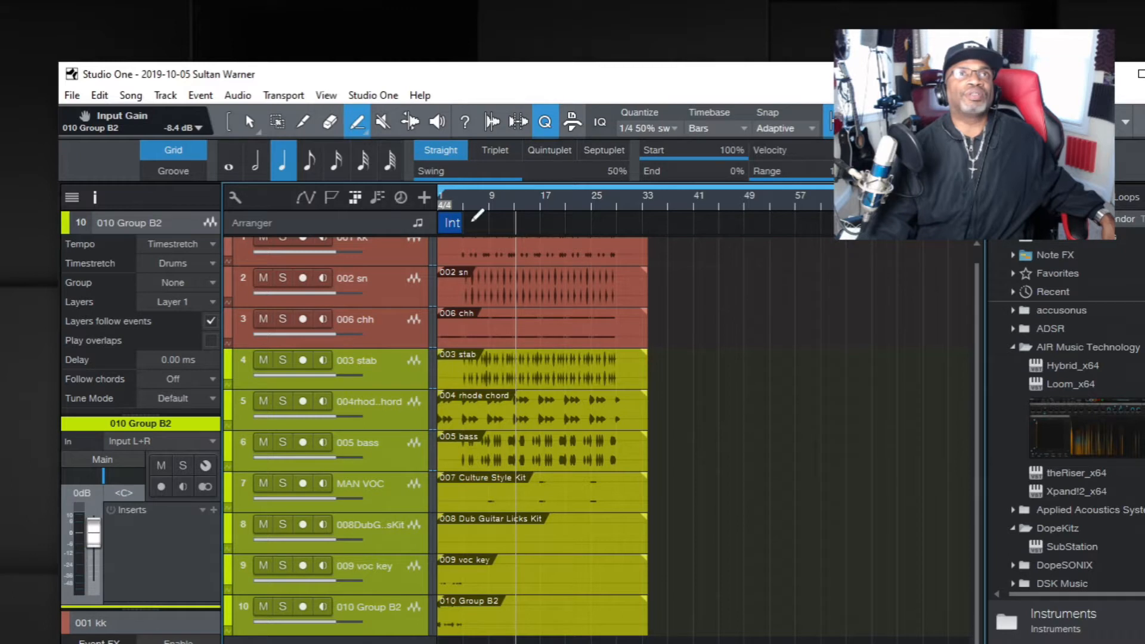
Step: Draw consecutive eight-bar Verse, Chorus and Bridge sections after the Intro, covering bars 5 to 29 of the Arranger track
drag(463, 222, 514, 224)
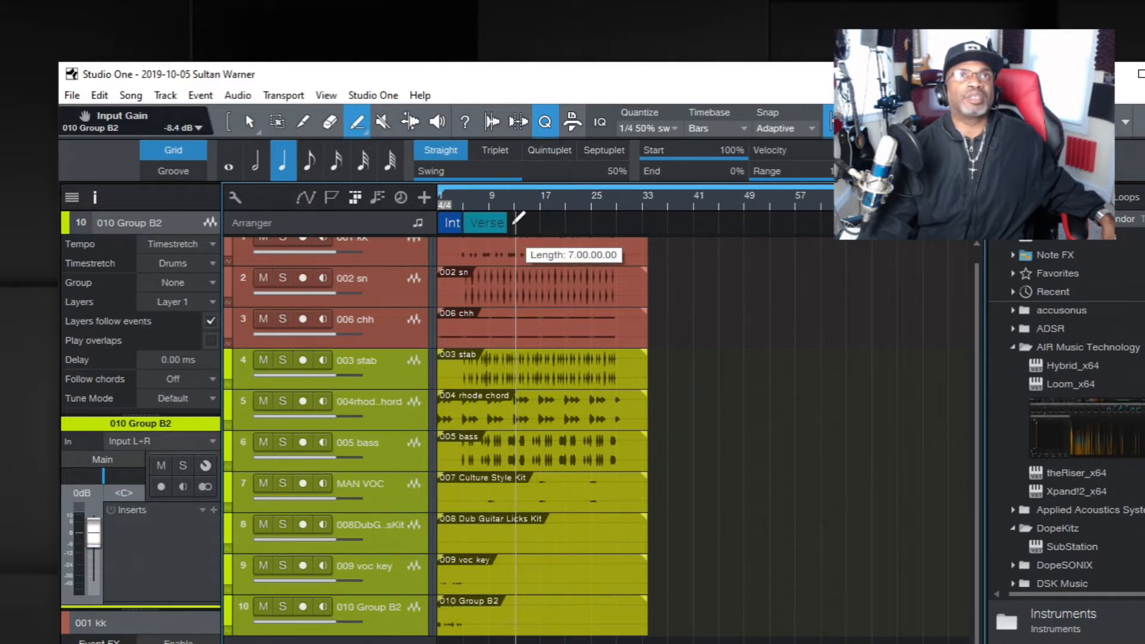
drag(517, 220, 520, 219)
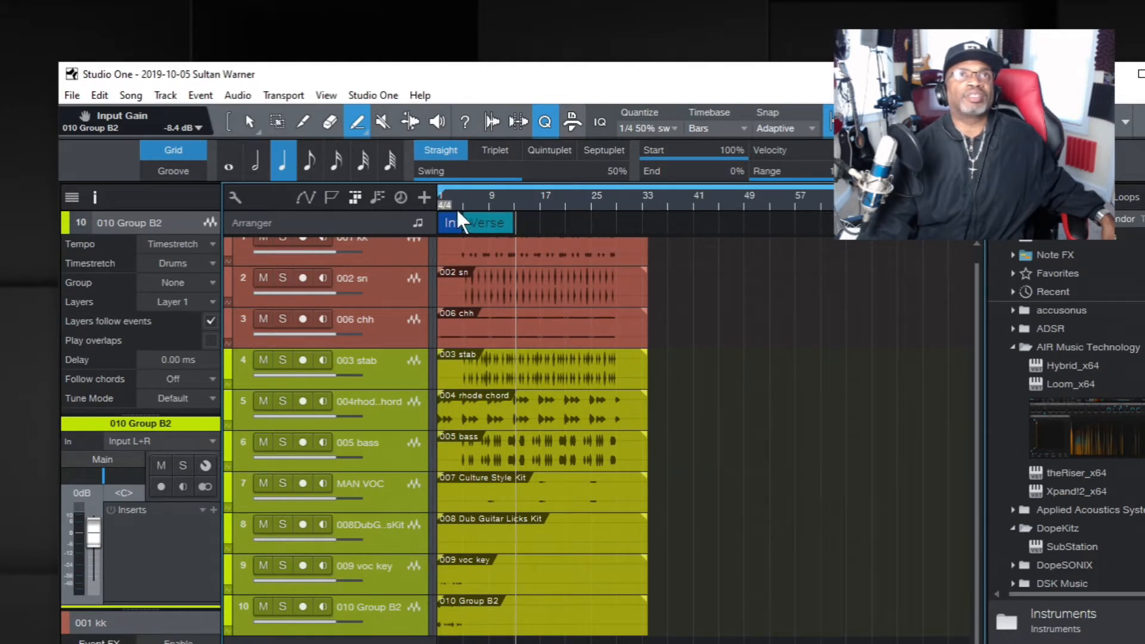
drag(518, 226, 567, 226)
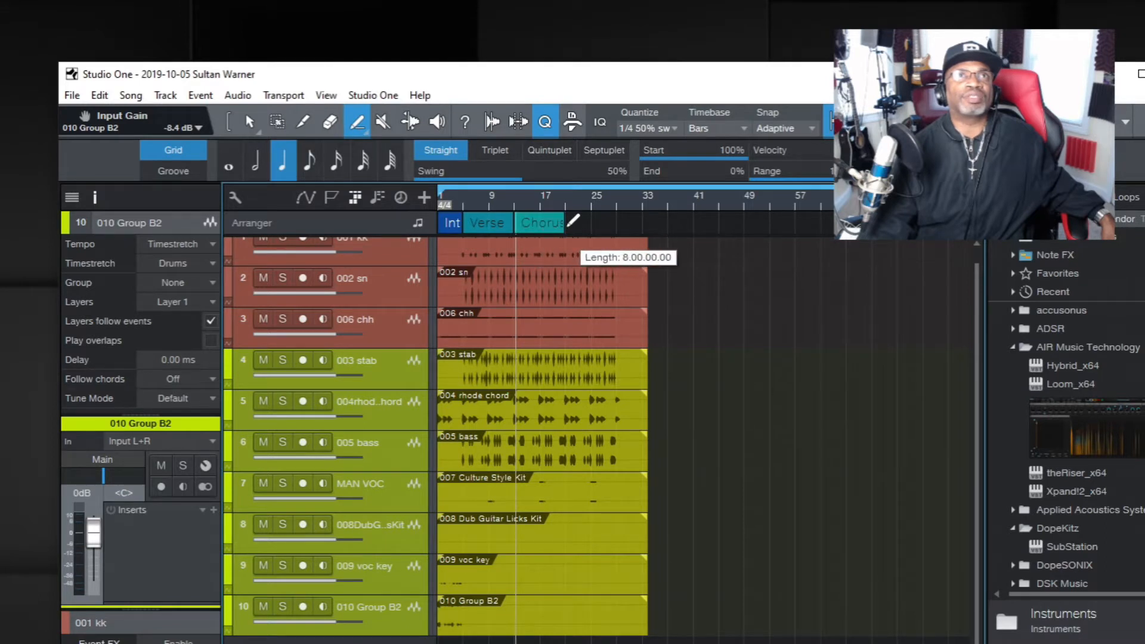
drag(576, 220, 623, 222)
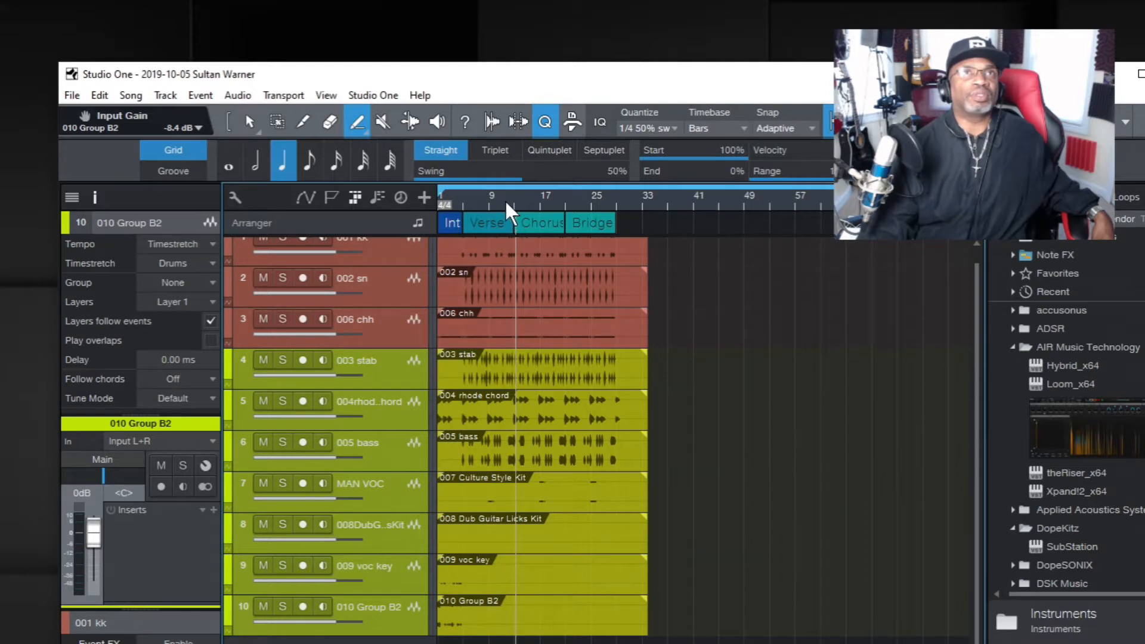
scroll(507, 199, up, 3)
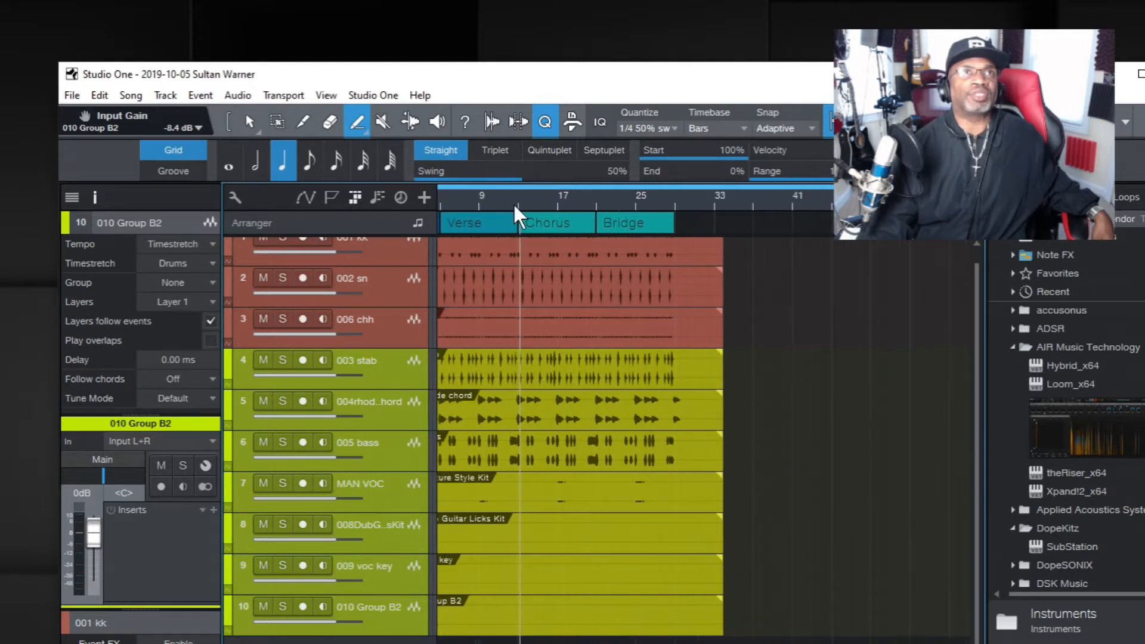
scroll(632, 442, left, 3)
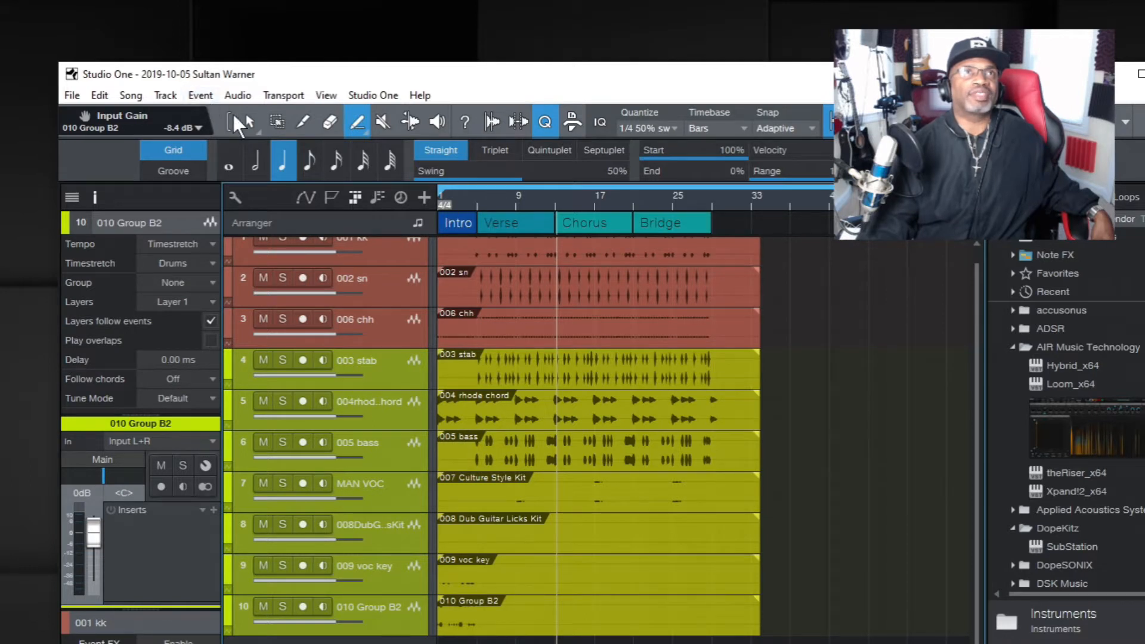
Step: Activate the Arrow tool and open the Intro section's name for editing in the Arranger section list, leaving the Verse selected
click(245, 120)
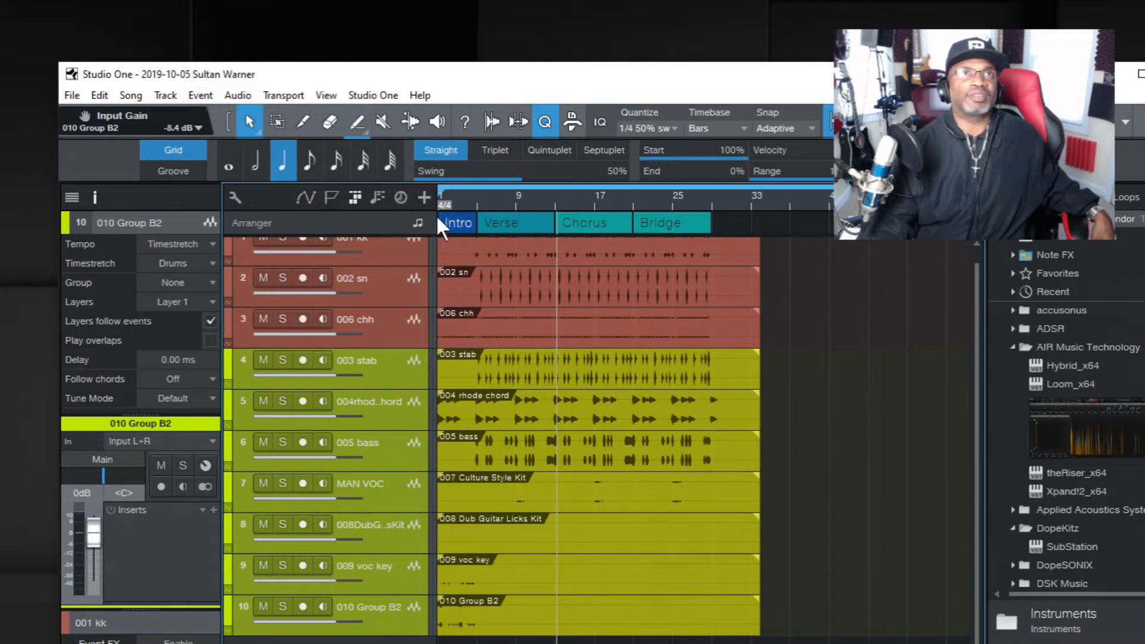
click(453, 222)
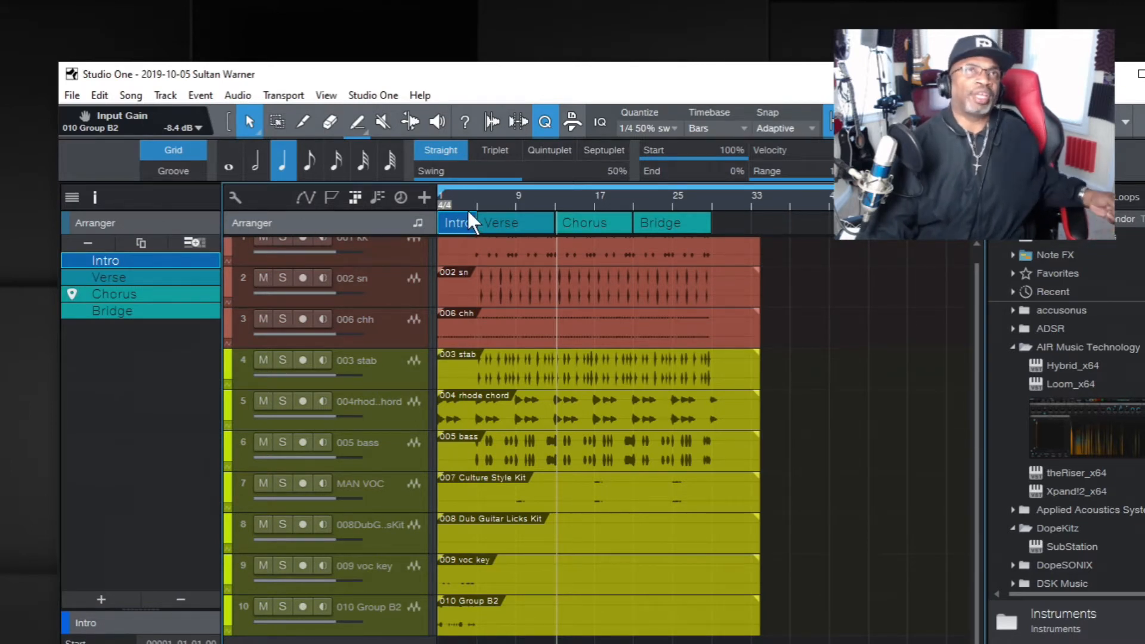
double_click(127, 261)
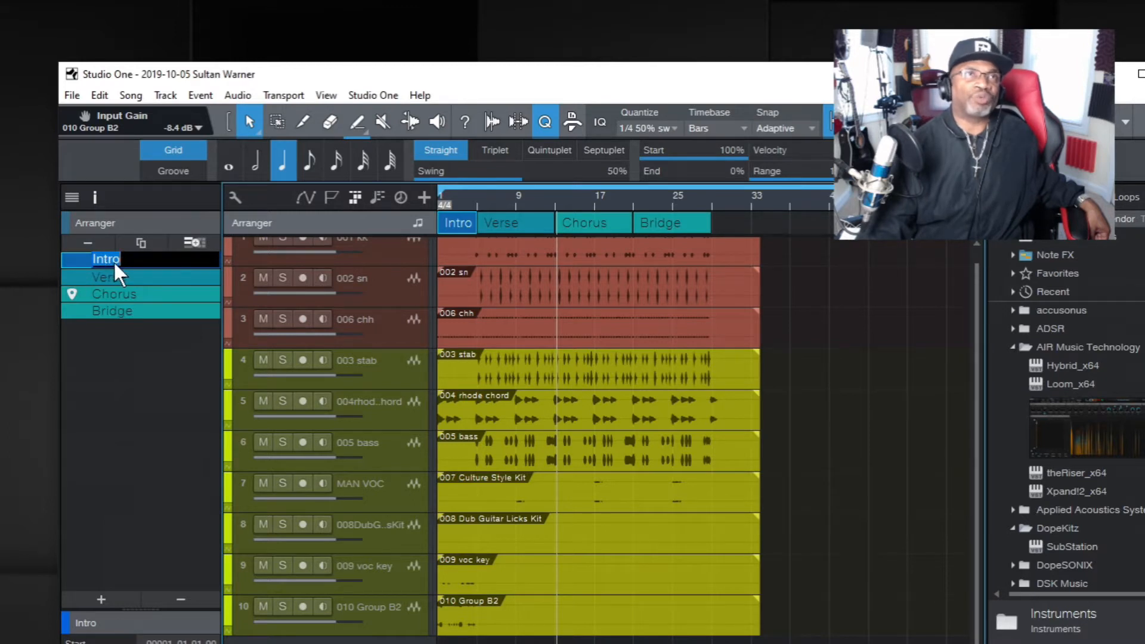
click(150, 276)
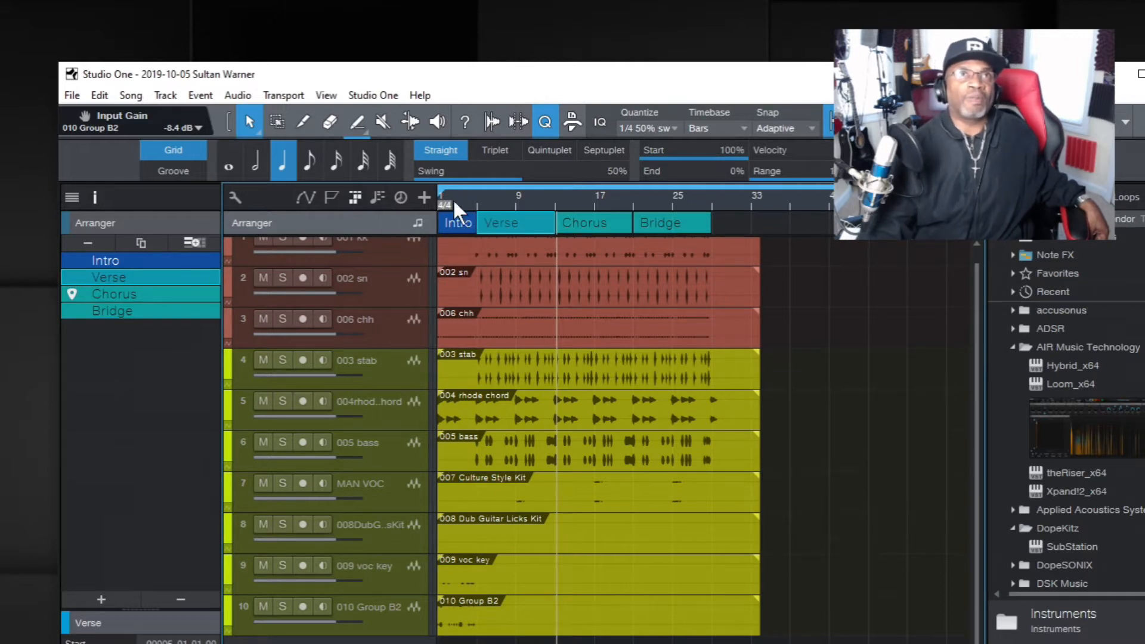
Step: Play the song from the beginning and add a shared duplicate of the Intro section directly after it
key(comma)
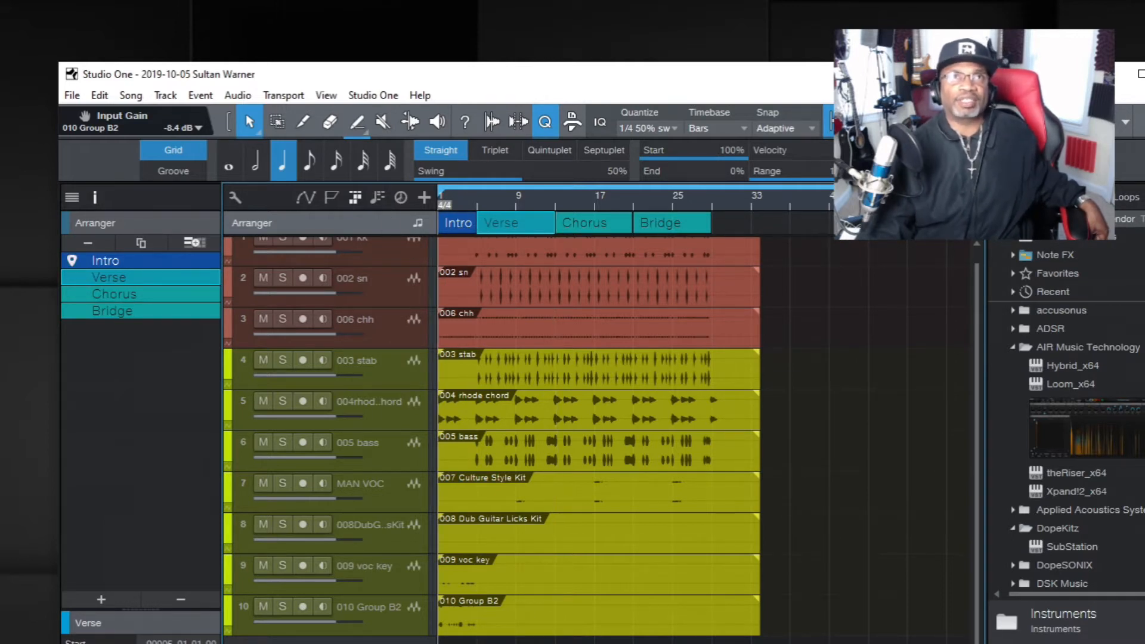
key(space)
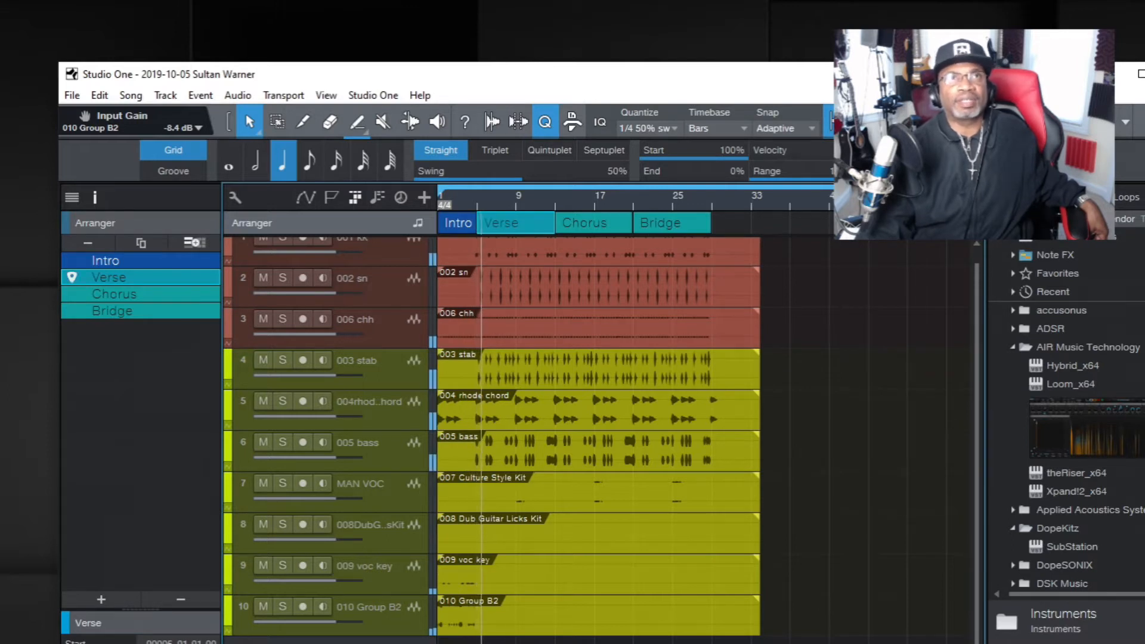
right_click(458, 222)
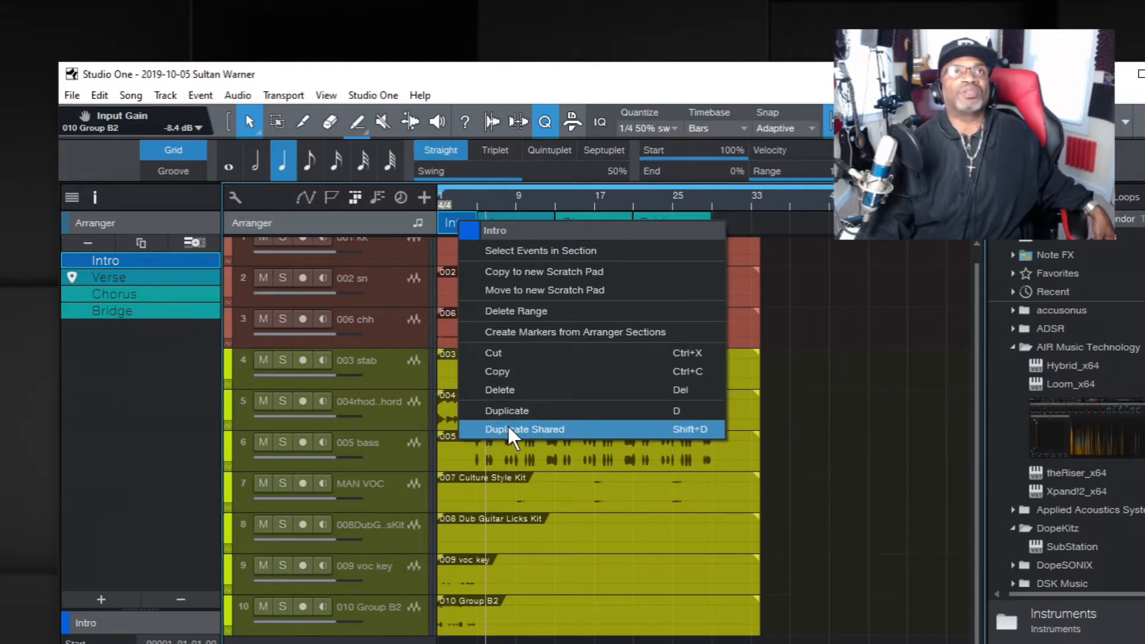
click(800, 85)
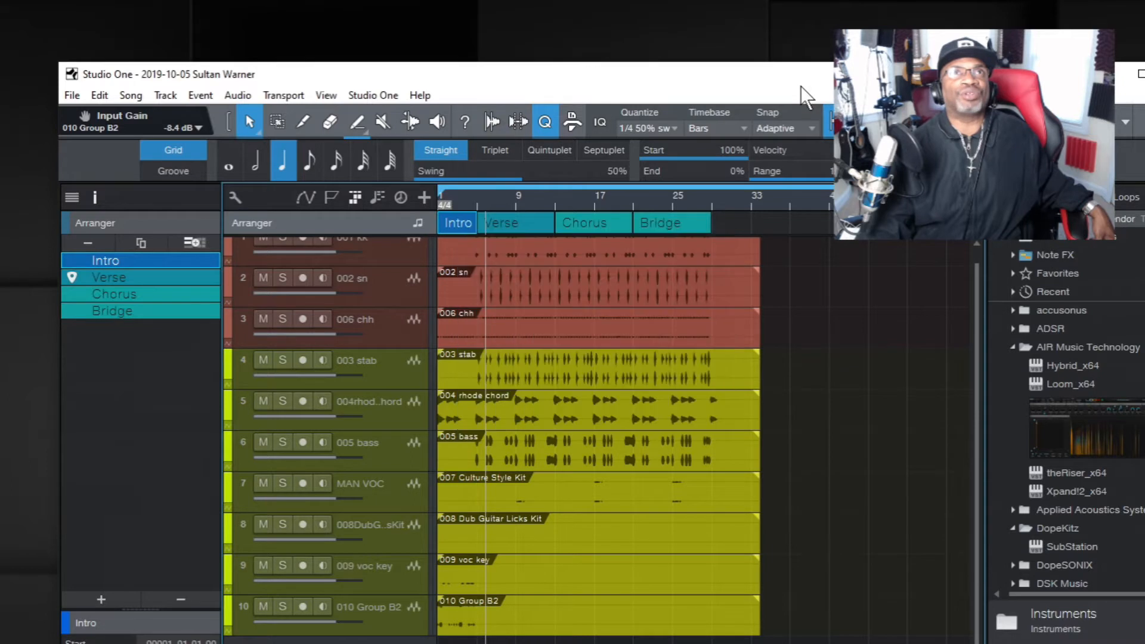
right_click(455, 222)
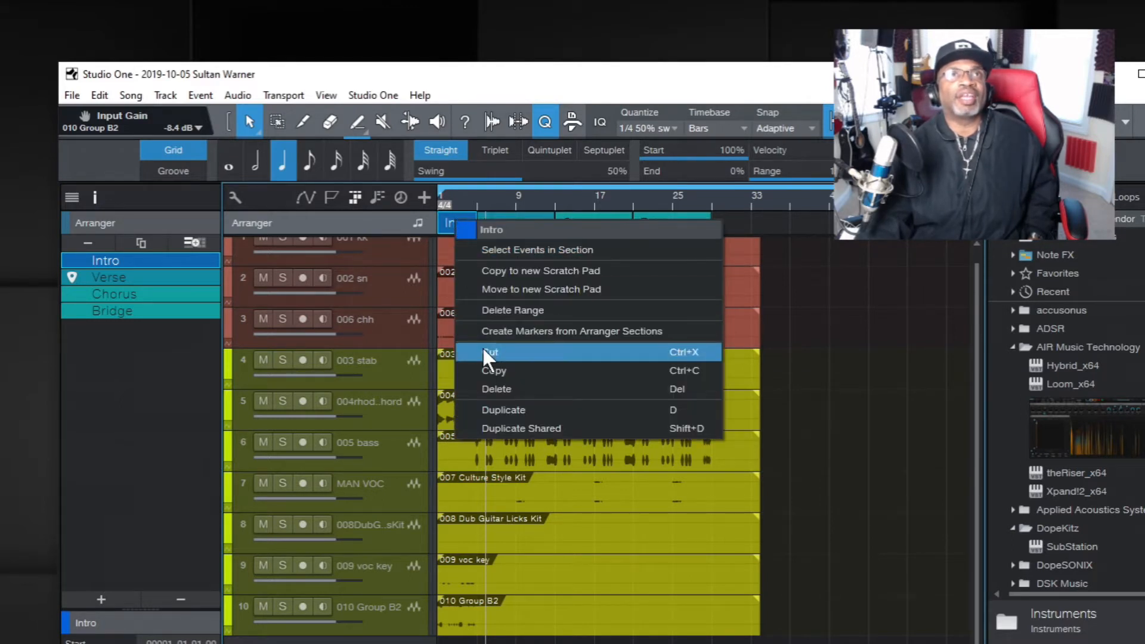
click(490, 424)
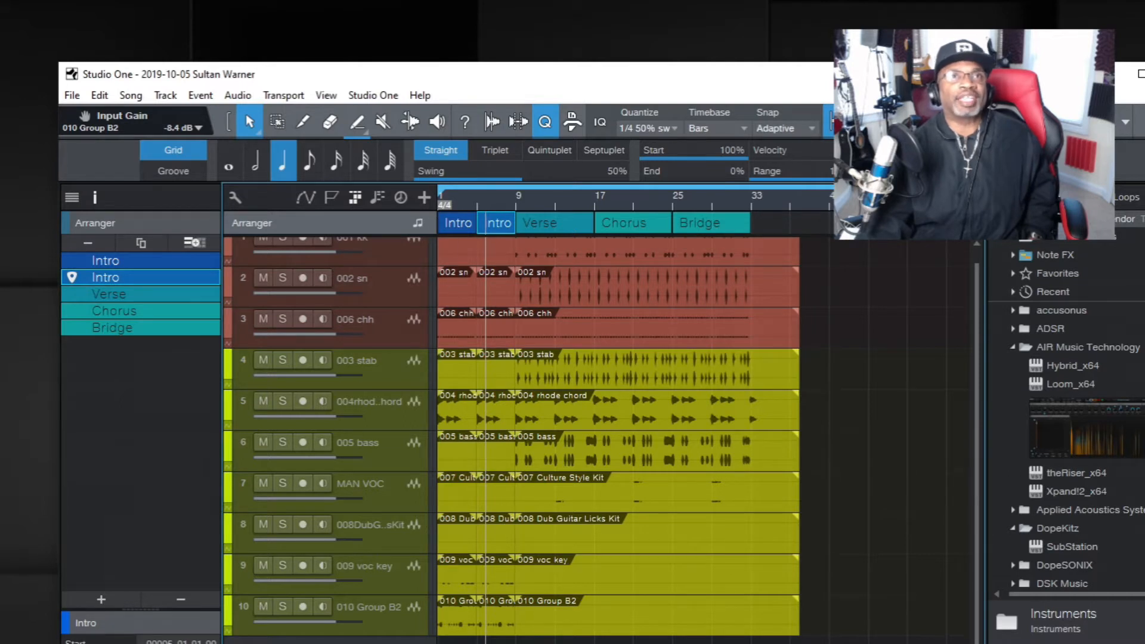
Step: Play the arrangement from the beginning and toggle solo on the 006 chh track to check it
key(comma)
key(space)
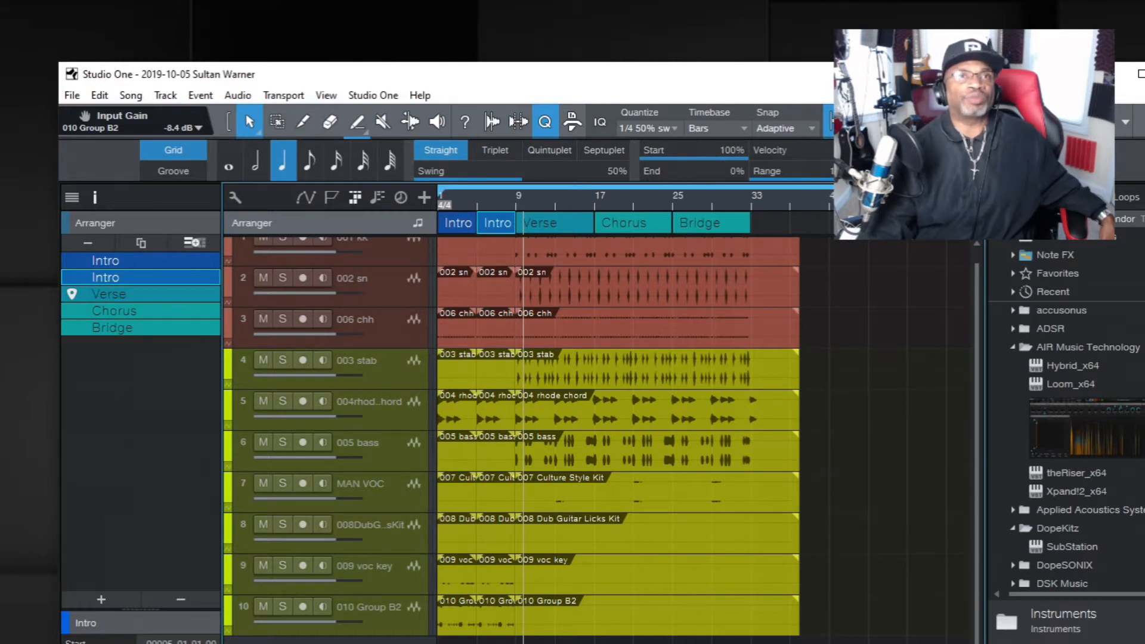
key(comma)
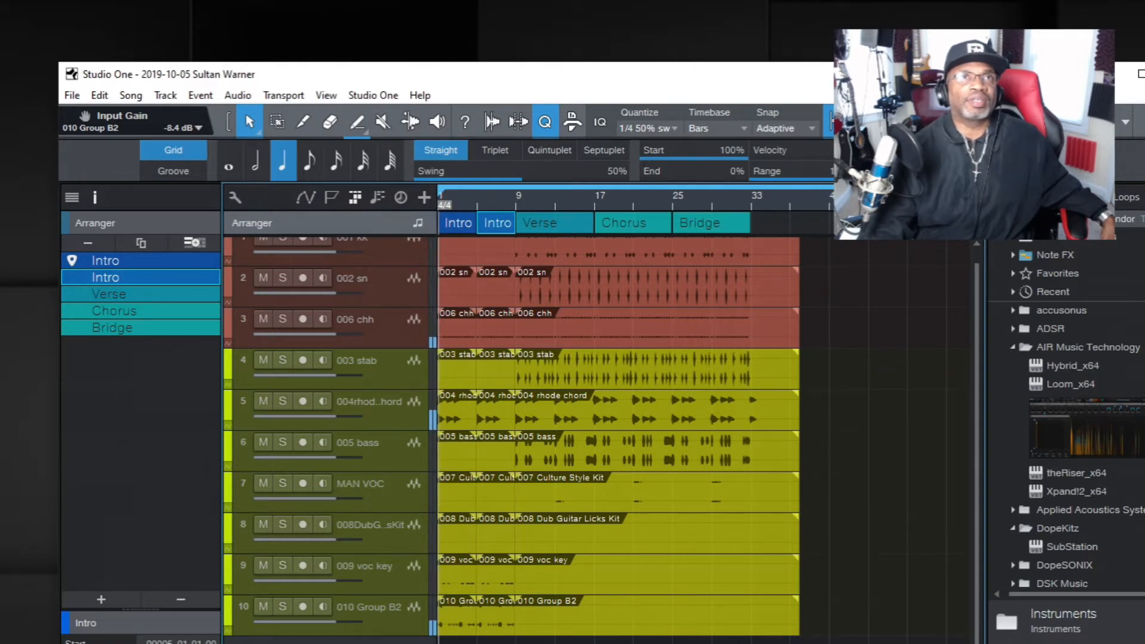
click(281, 318)
click(281, 319)
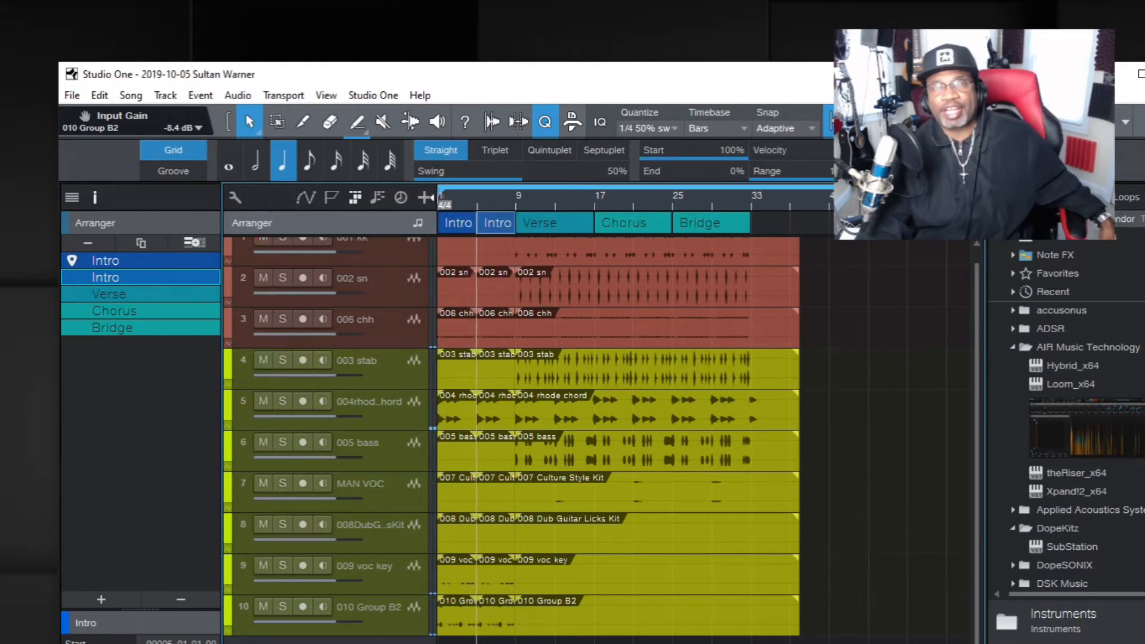
Step: Delete the 006 chh audio event in the first Intro section
click(454, 325)
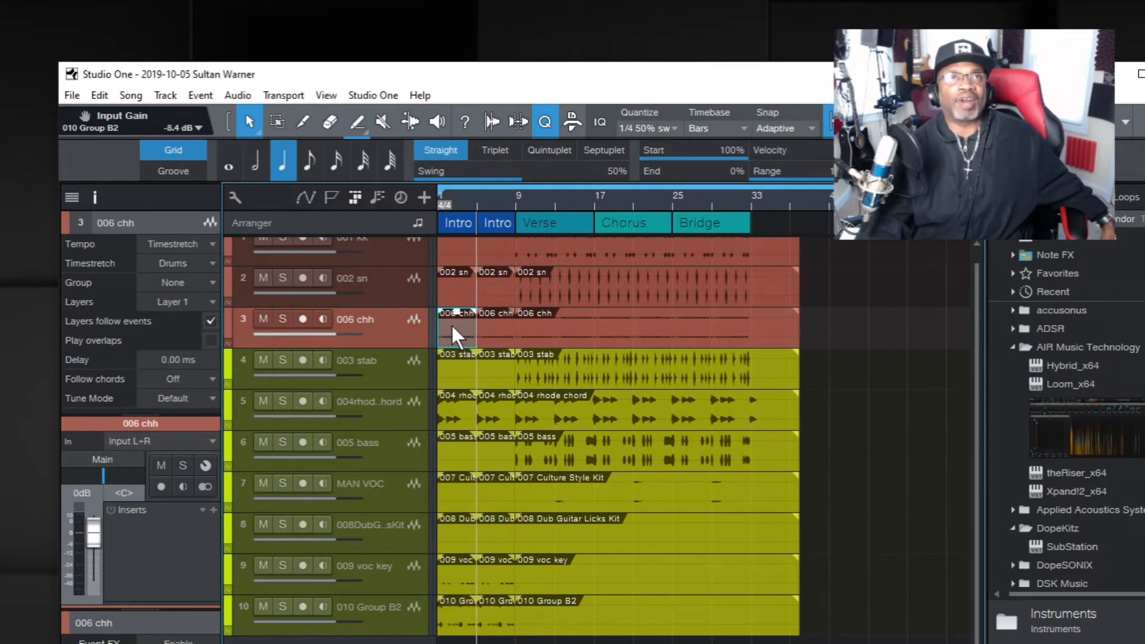
right_click(451, 323)
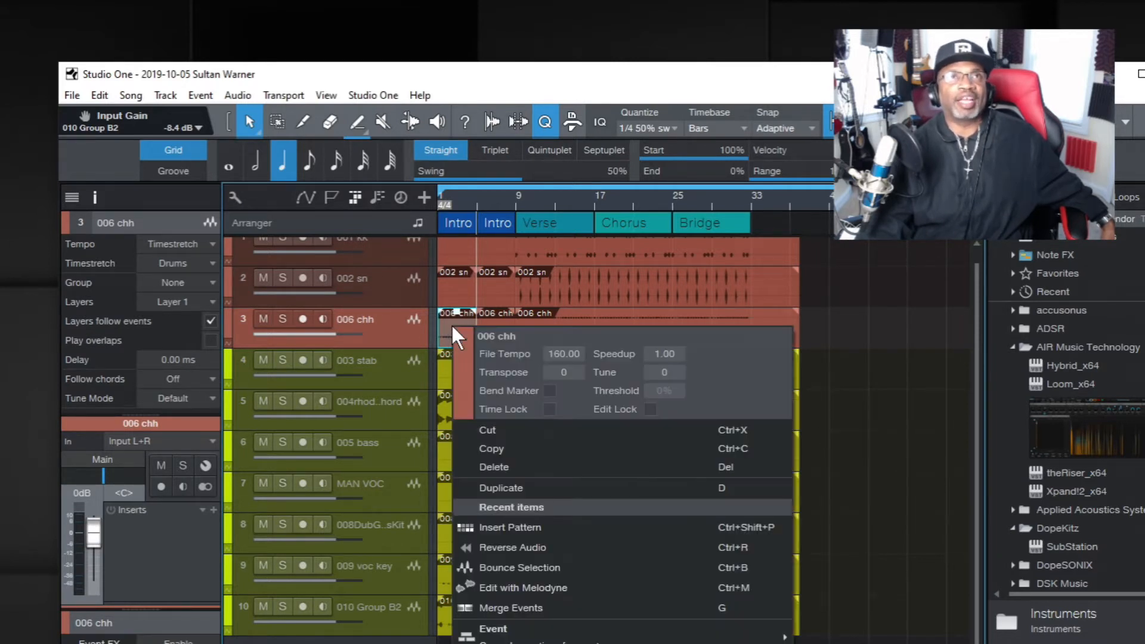
click(495, 467)
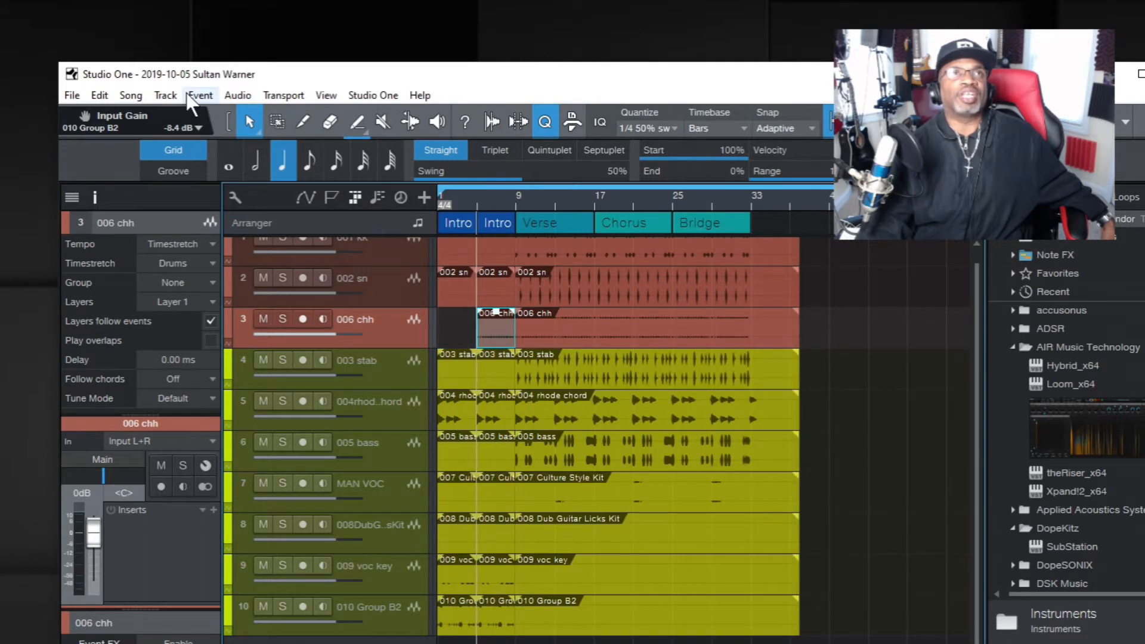
Step: Undo the deletion of the 006 chh event in the first Intro, mute that event with the Mute tool instead, and play the song
click(98, 94)
click(141, 113)
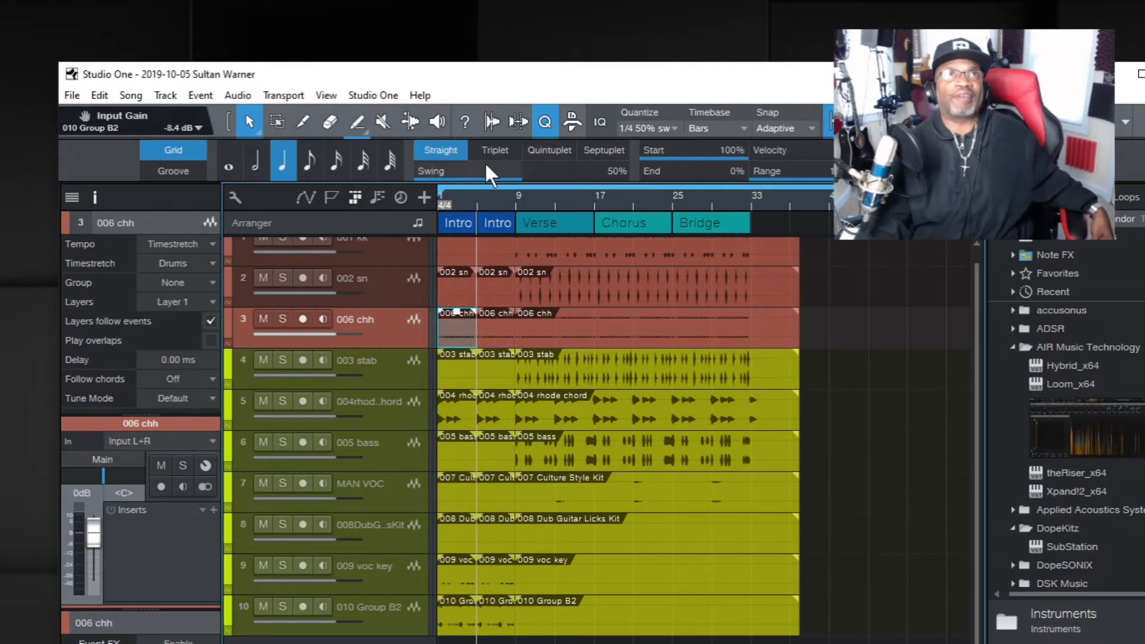
click(384, 110)
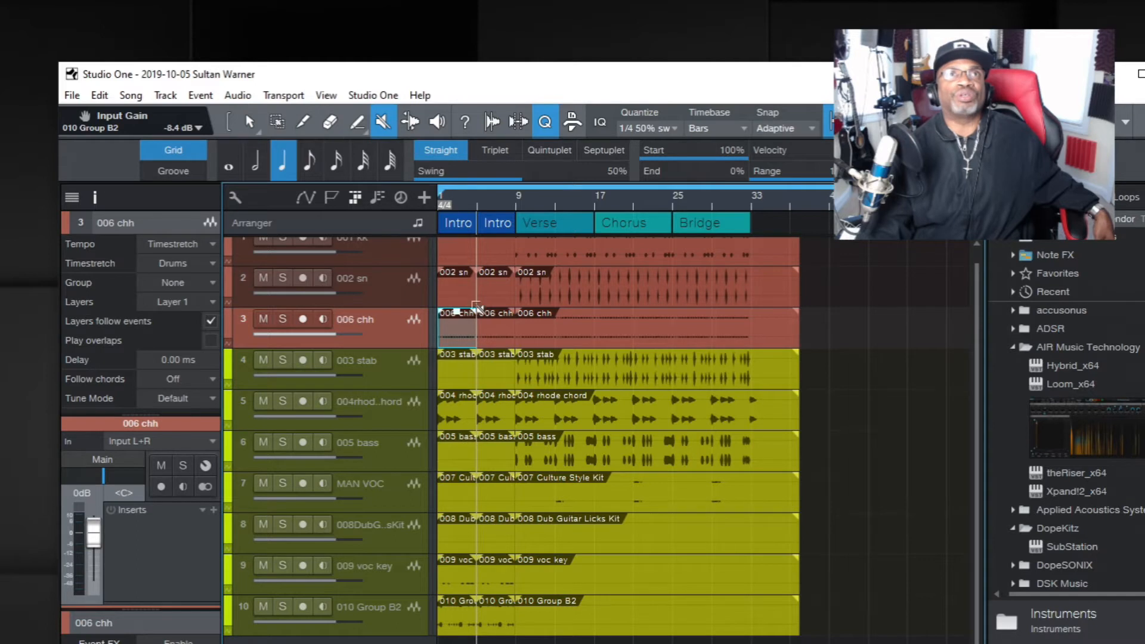
click(456, 333)
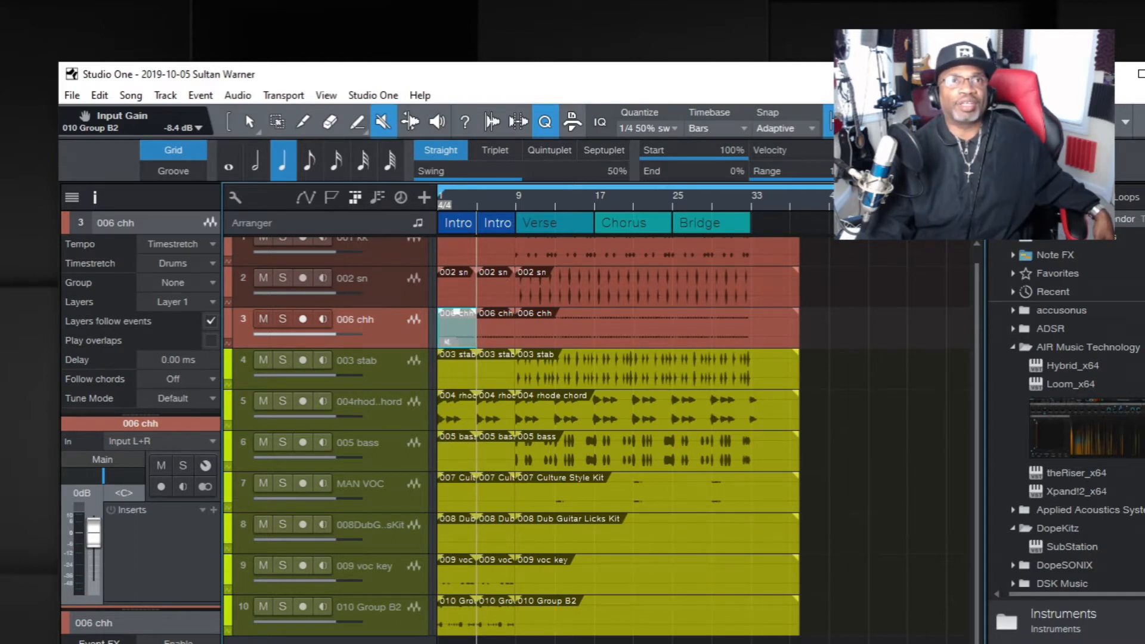
key(space)
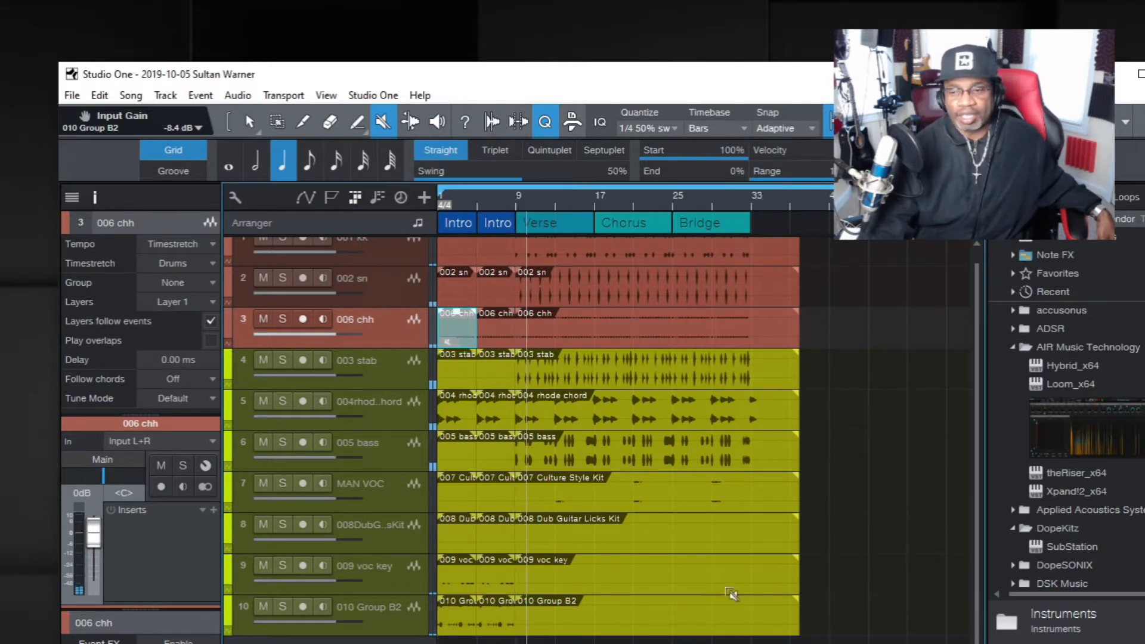
Step: Import the SOO E SOSS on the Track TAG 160 audio file onto a new track below 010 Group B2, starting at bar 5
drag(802, 90, 345, 81)
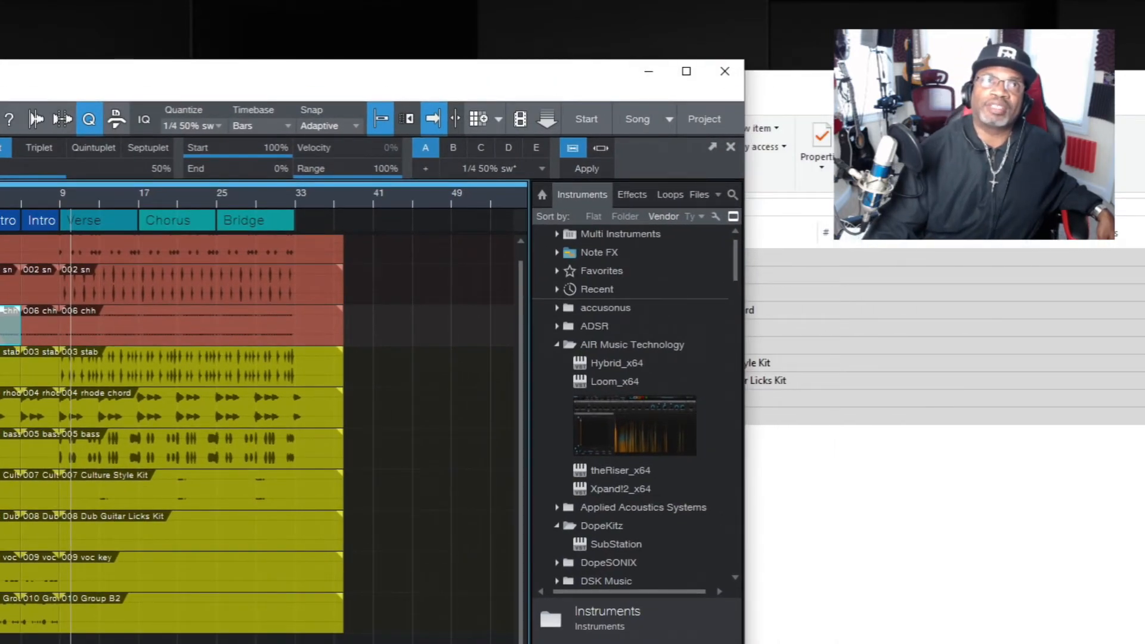
drag(1064, 90, 740, 166)
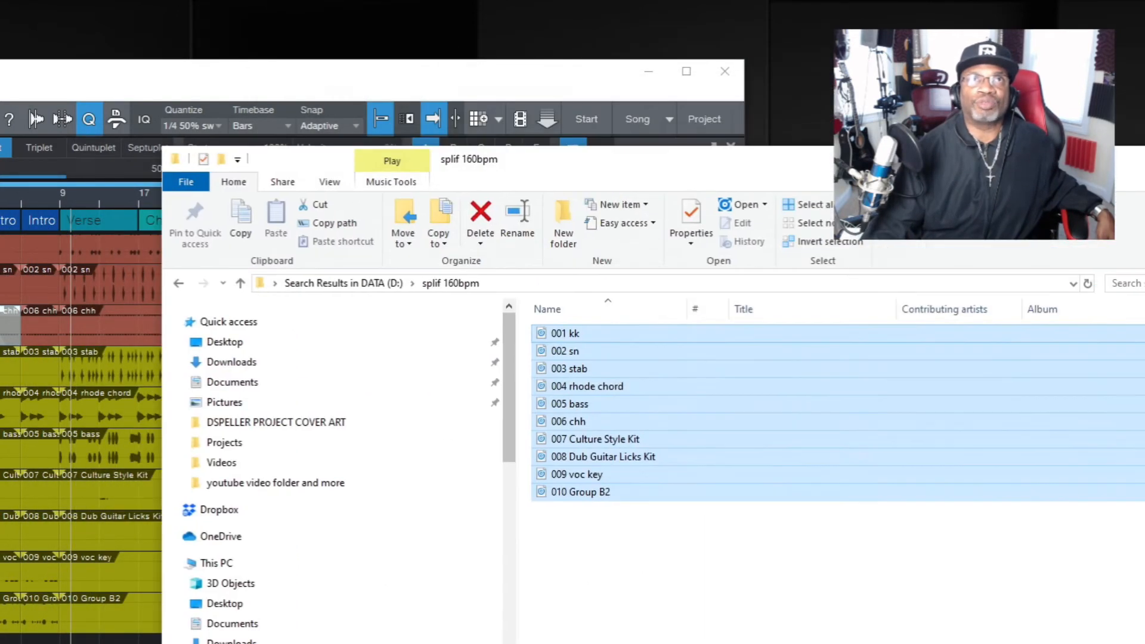
key(alt+Tab)
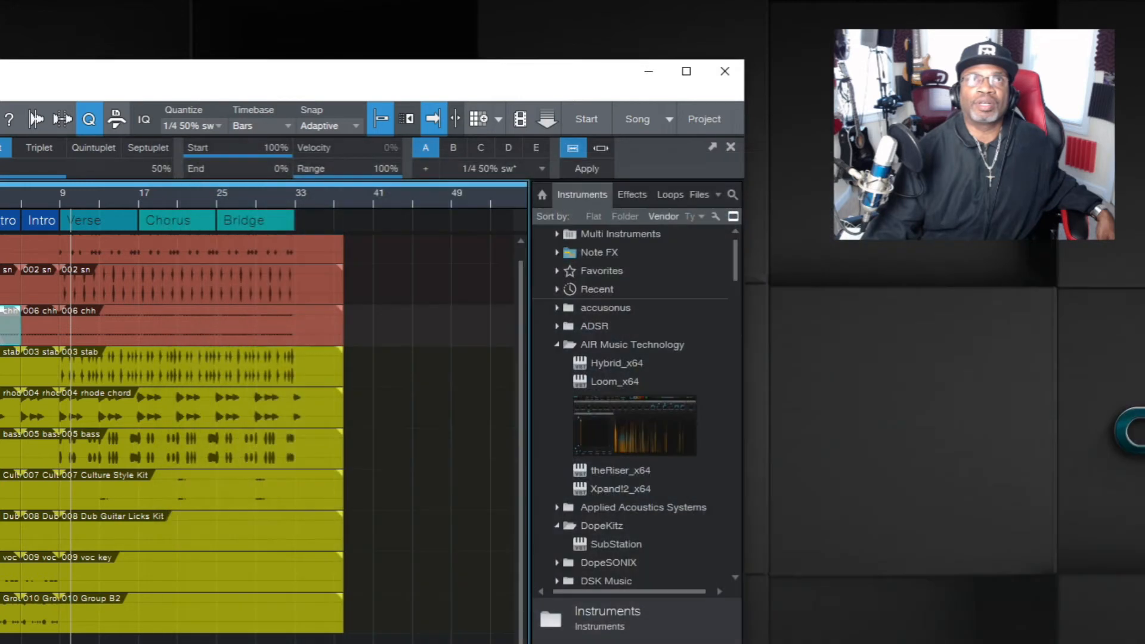
drag(529, 83, 929, 21)
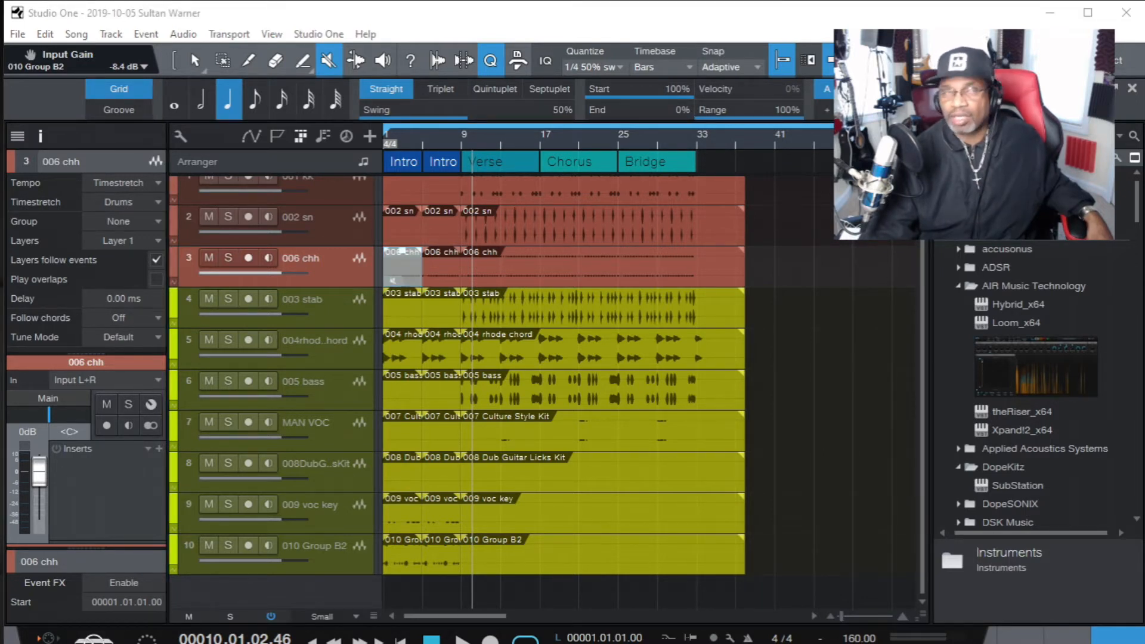
drag(217, 503, 461, 600)
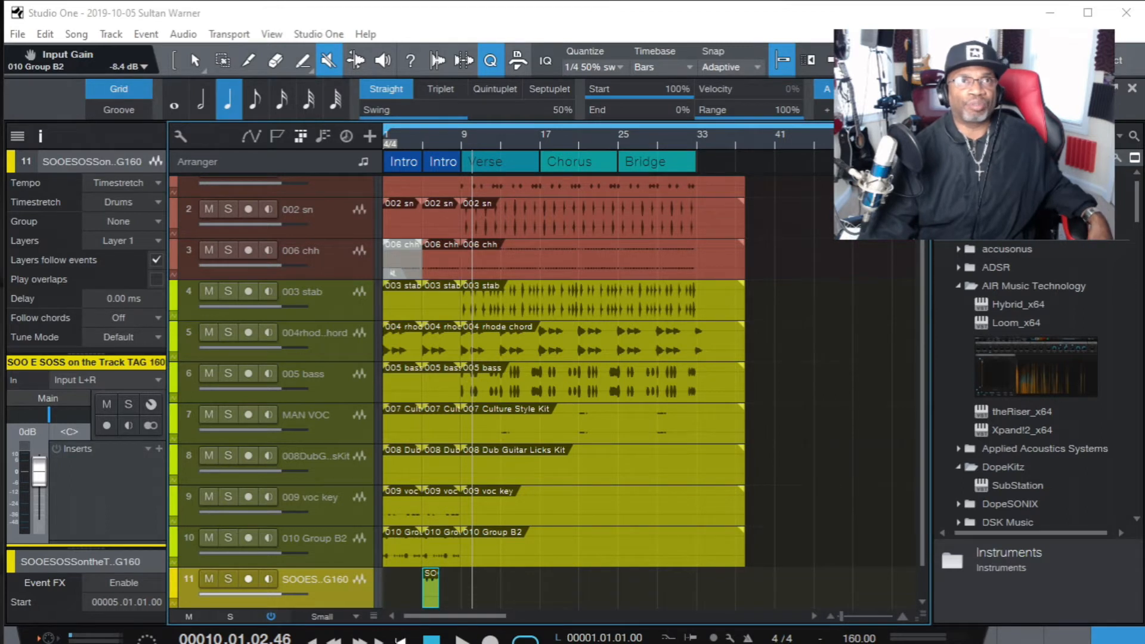
Step: Play the song from the beginning and raise the volume of the SOO E SOSS tag event in the second Intro with the Arrow tool
click(399, 641)
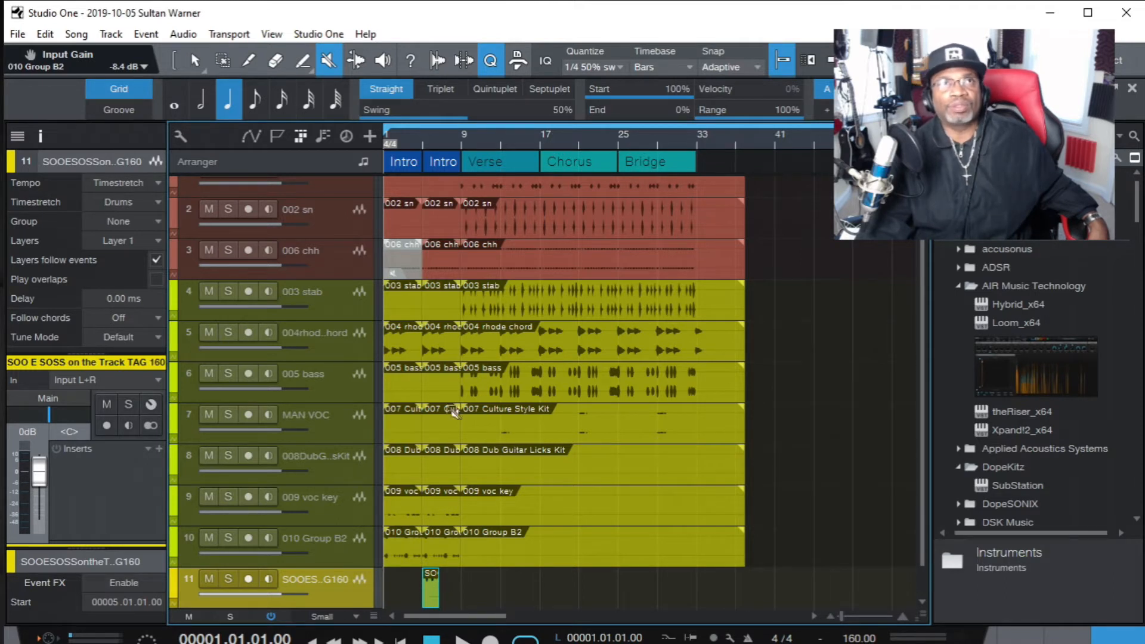
ctrl+scroll(489, 158, up, 5)
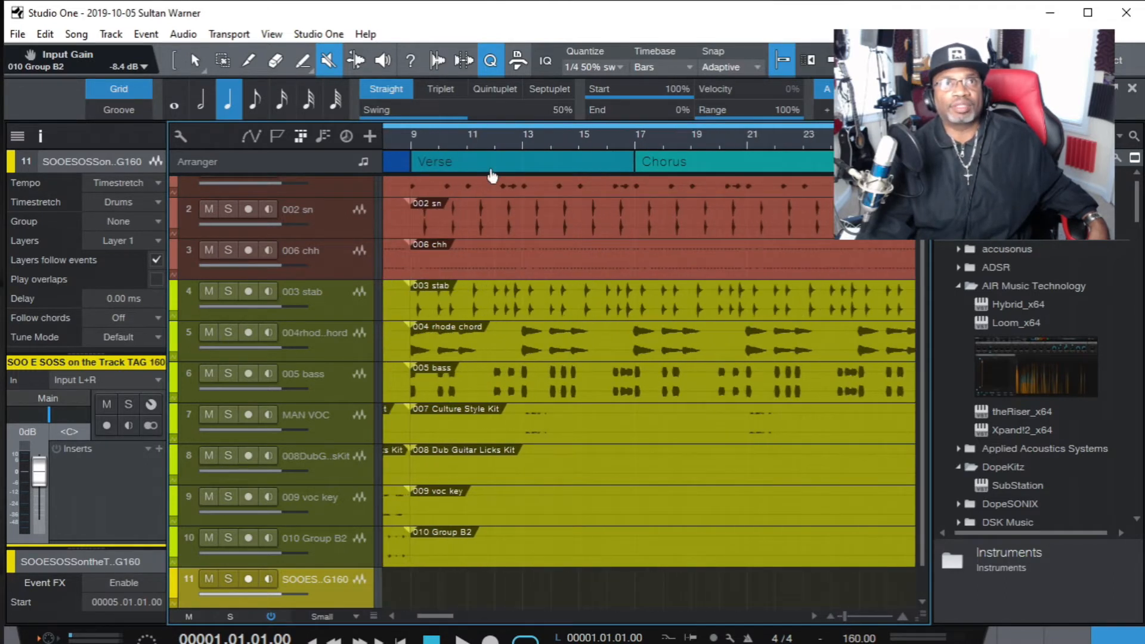
ctrl+scroll(489, 175, down, 1)
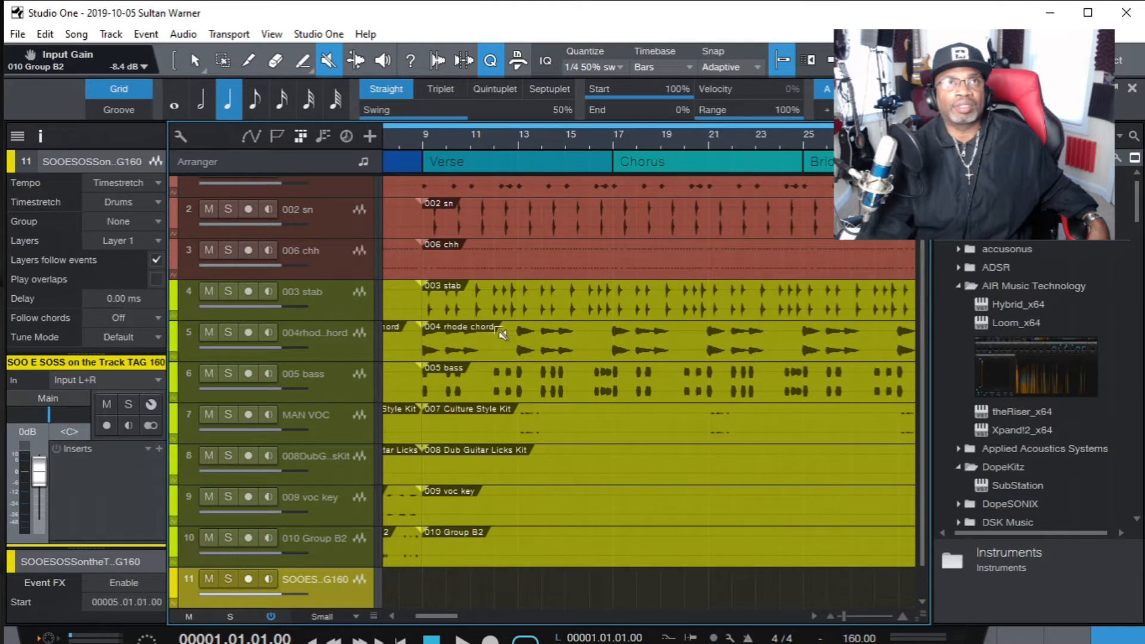
drag(452, 617, 401, 621)
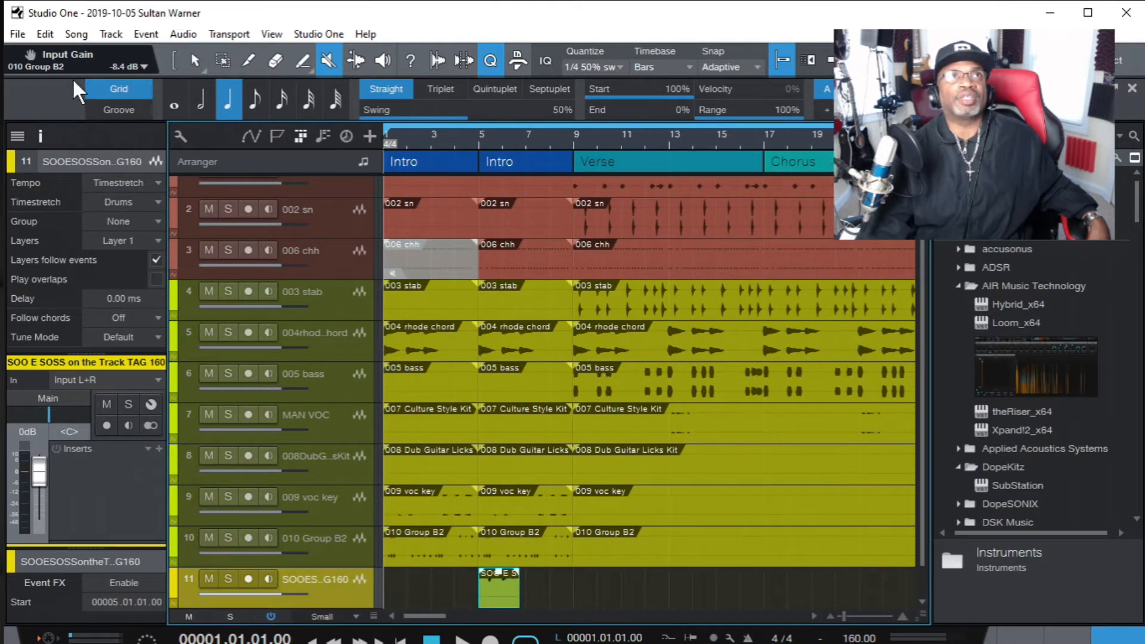
click(194, 54)
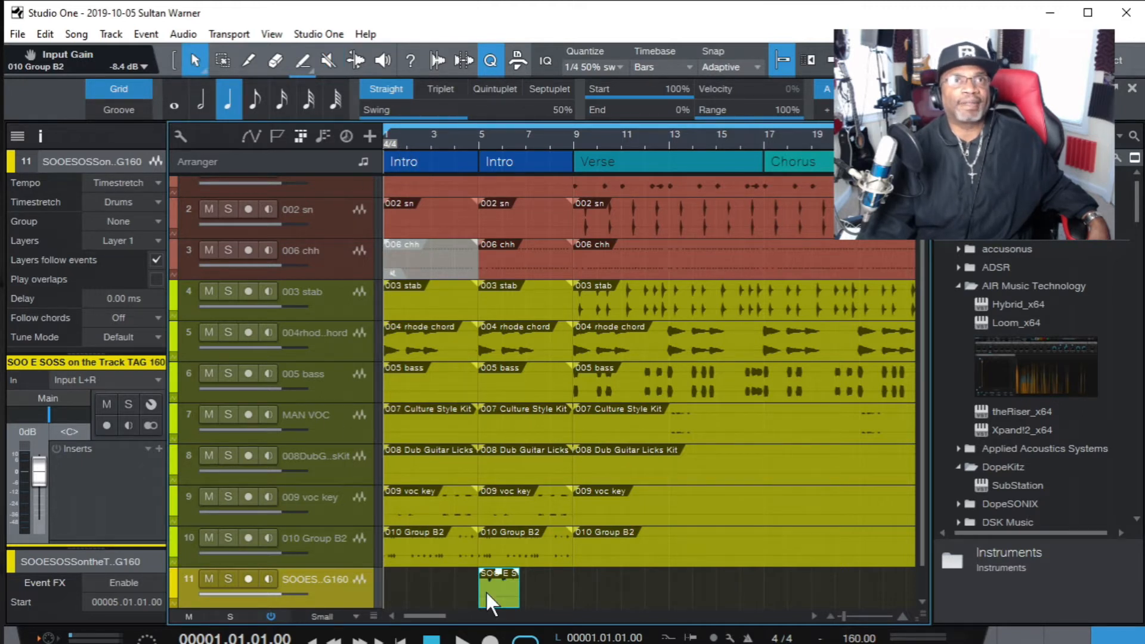
click(462, 639)
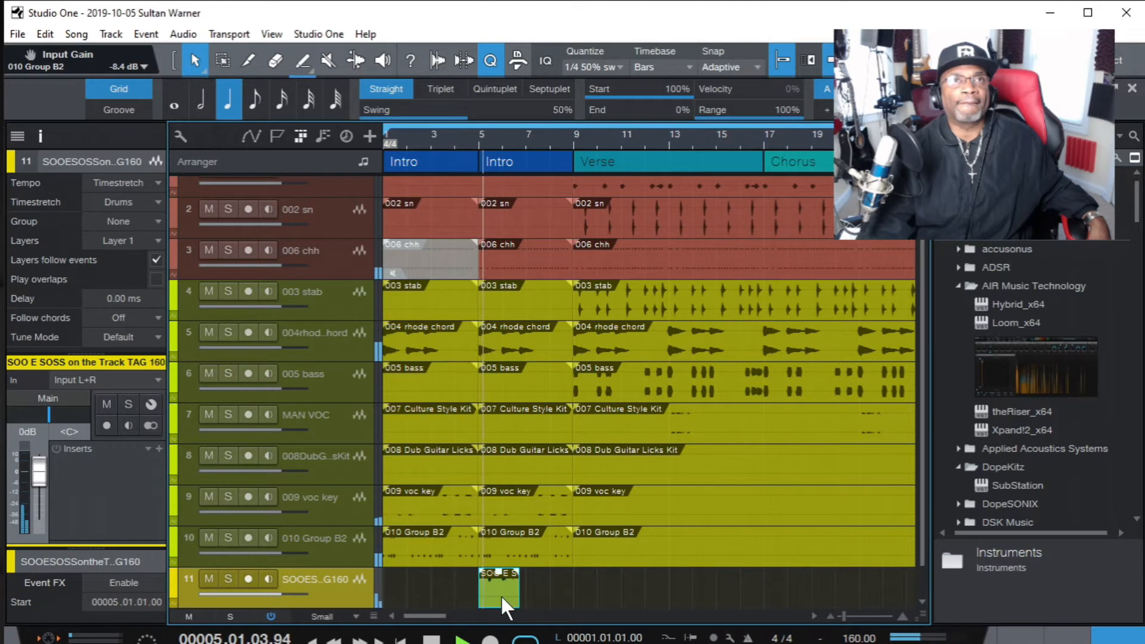
drag(500, 574, 495, 565)
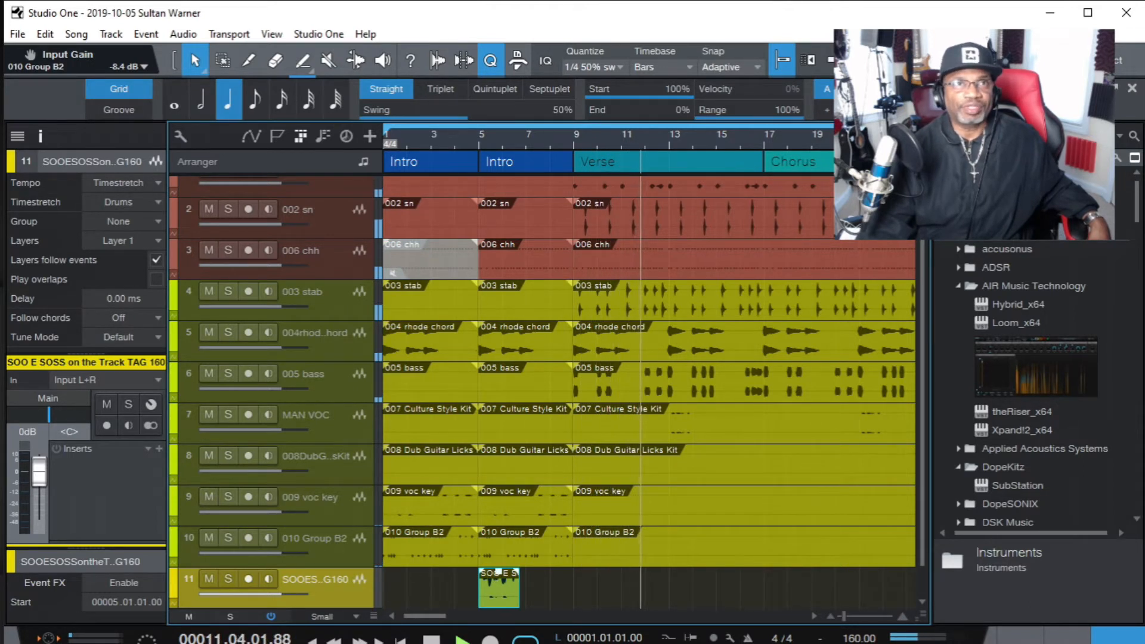
click(470, 135)
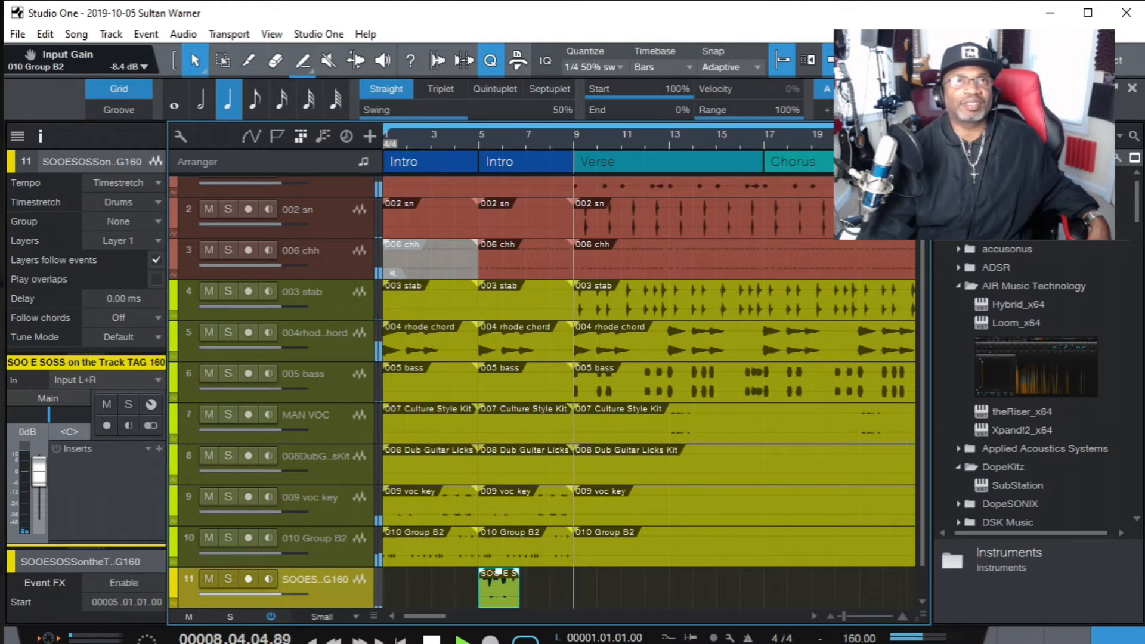
key(space)
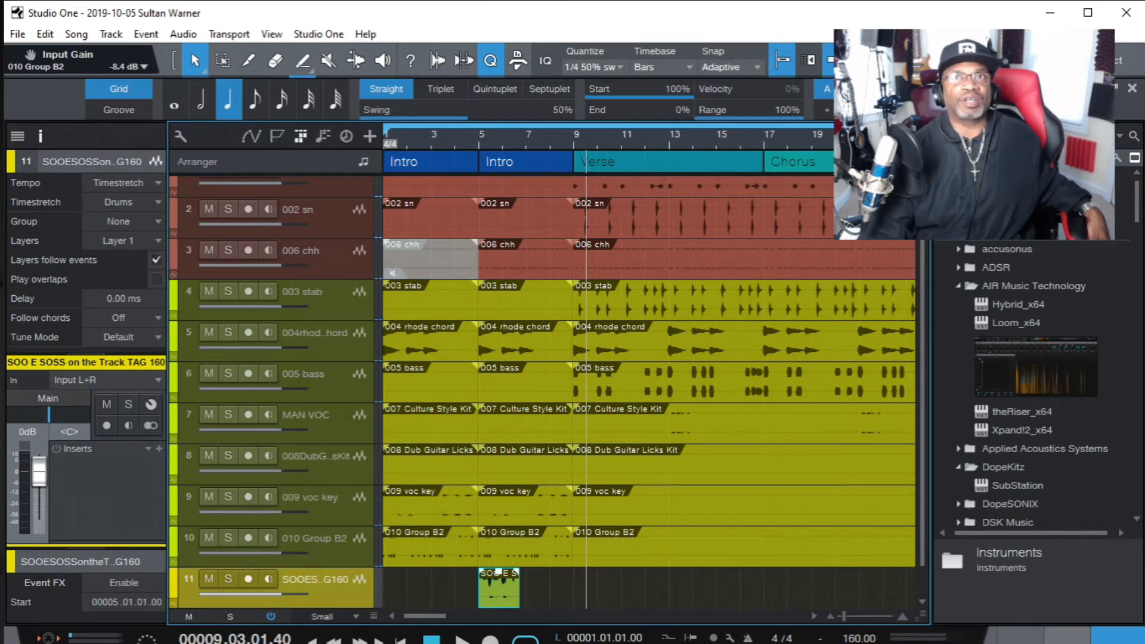
Step: Show the mixer console and look through the available effects by vendor, hiding the console again when finished
key(F3)
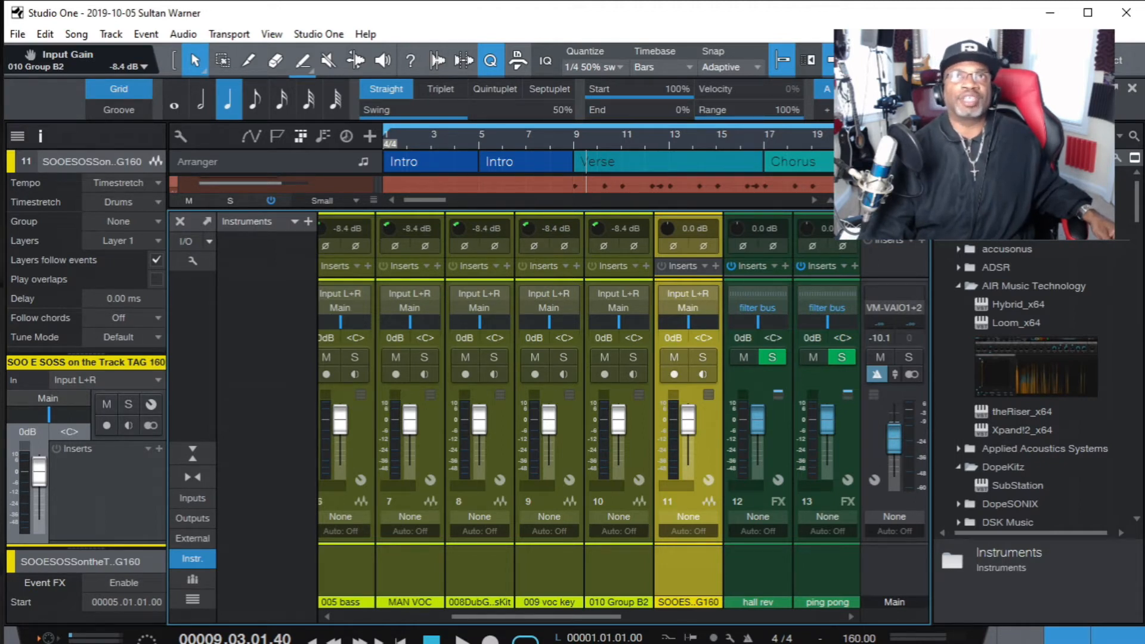
click(1021, 136)
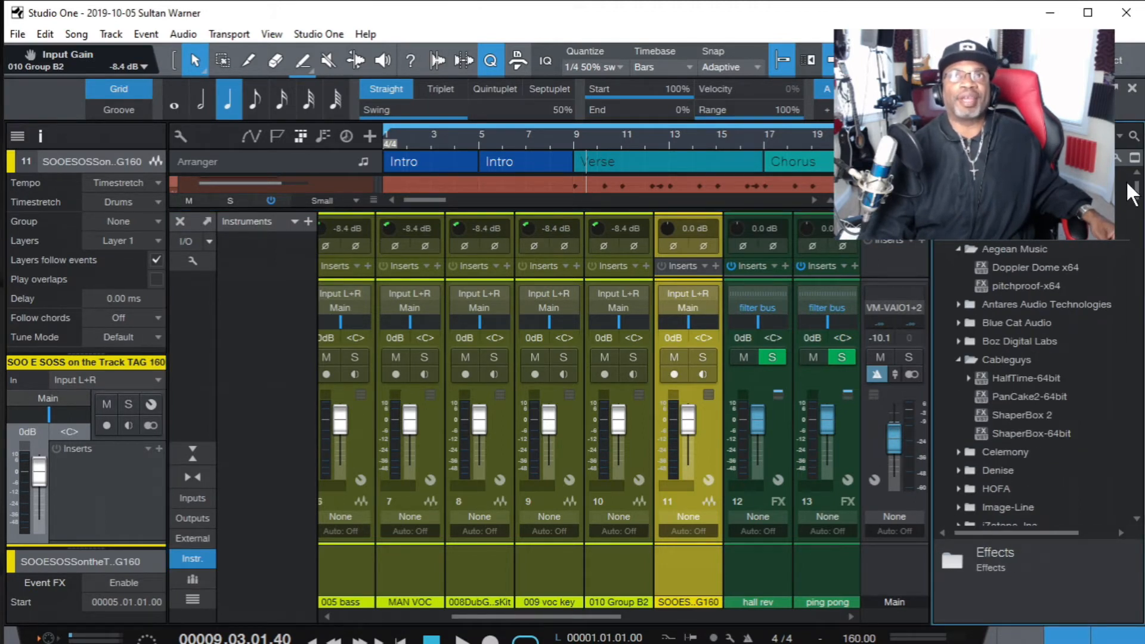
scroll(1038, 381, down, 15)
scroll(1038, 382, down, 15)
scroll(1038, 382, up, 20)
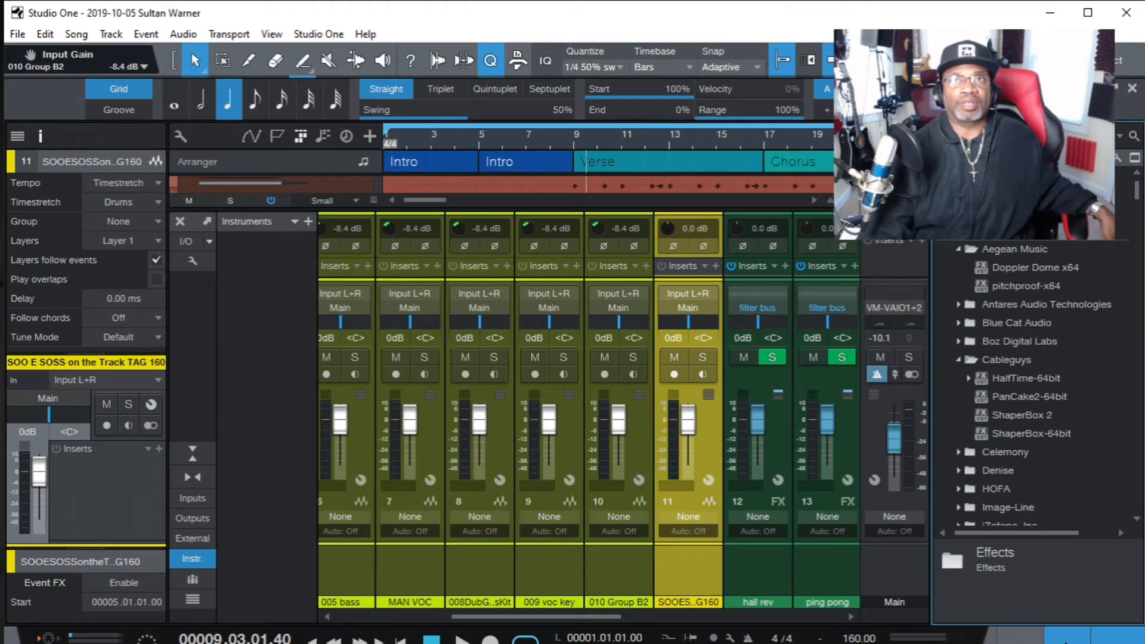
key(F3)
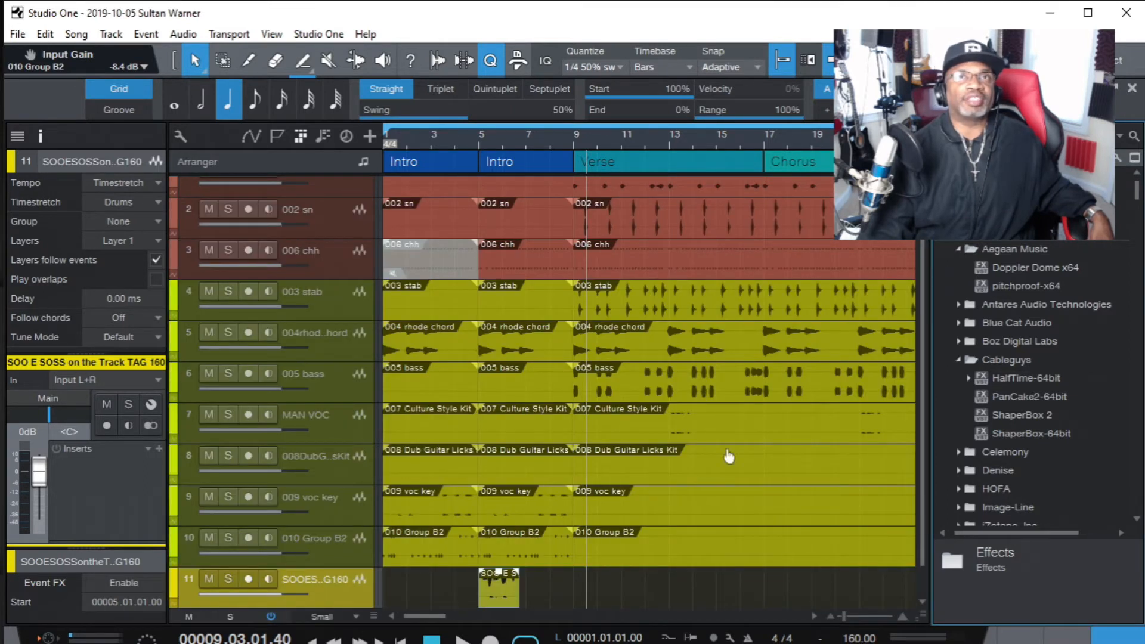
Step: Play the arrangement from the second Intro section at bar 5 through the Verse into the Chorus
mouse_move(921, 373)
mouse_down()
mouse_move(924, 399)
mouse_move(910, 364)
mouse_up()
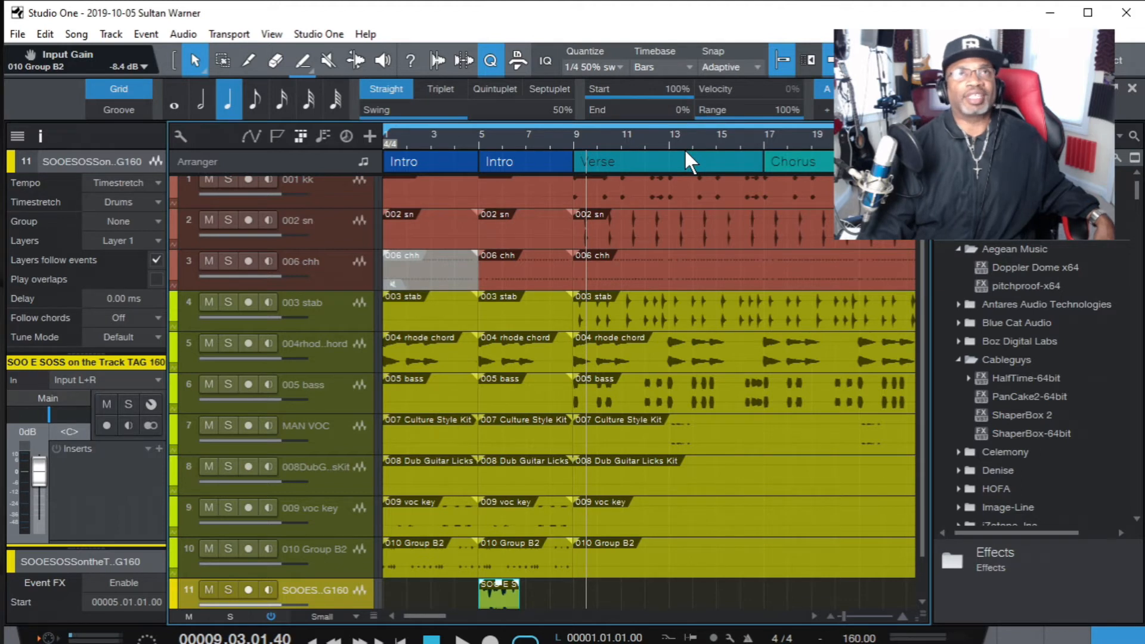
click(484, 134)
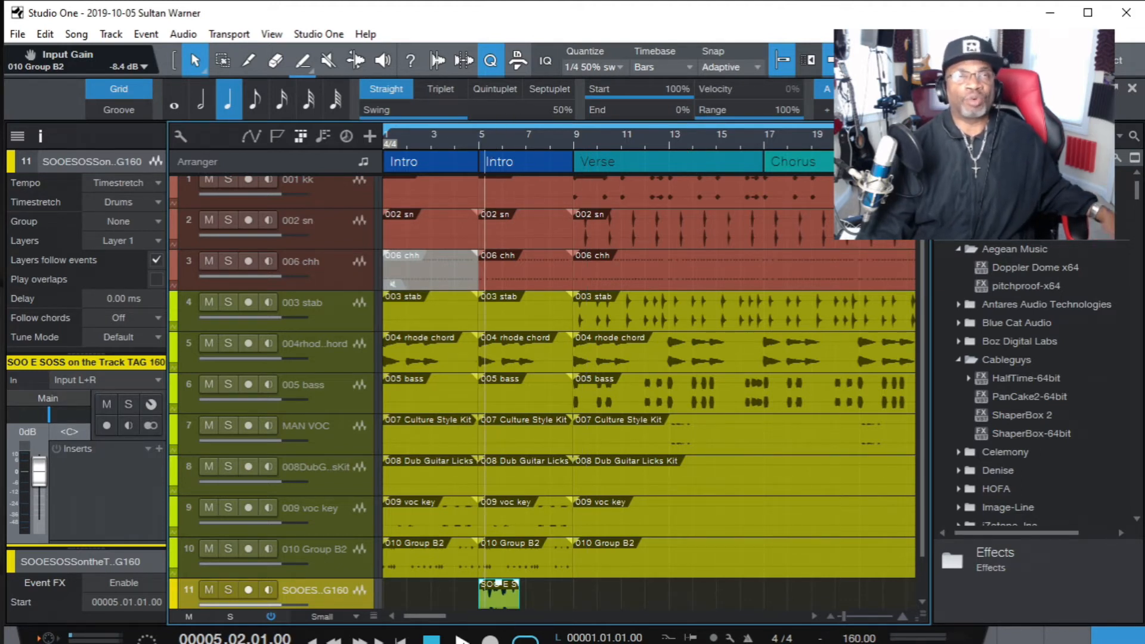
key(space)
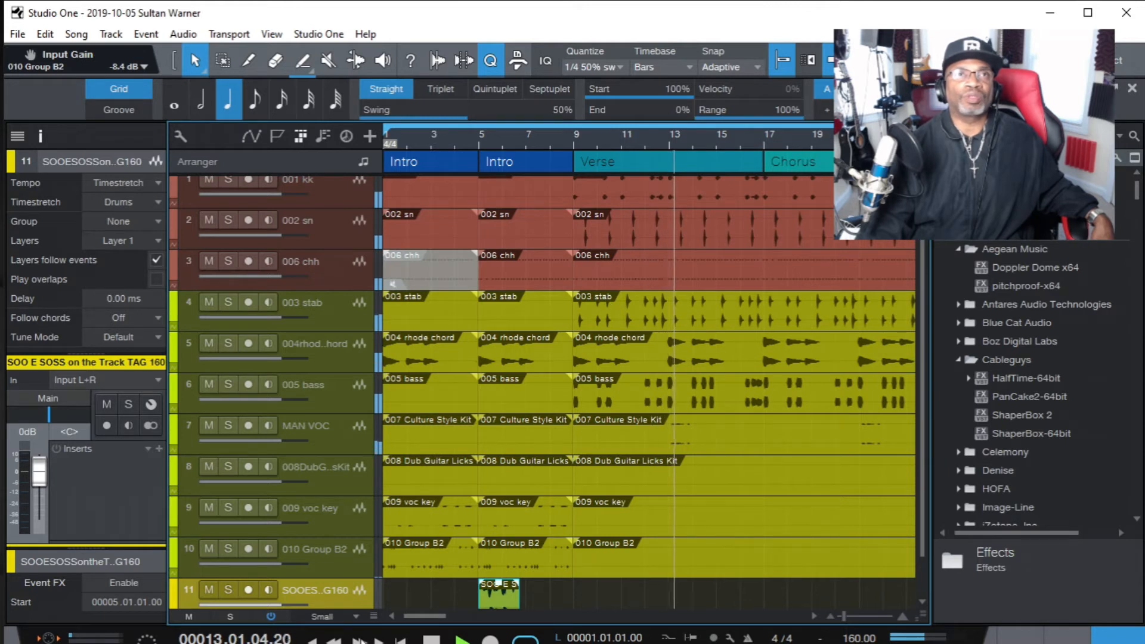
mouse_move(432, 613)
mouse_down()
mouse_move(473, 620)
mouse_move(435, 628)
mouse_up()
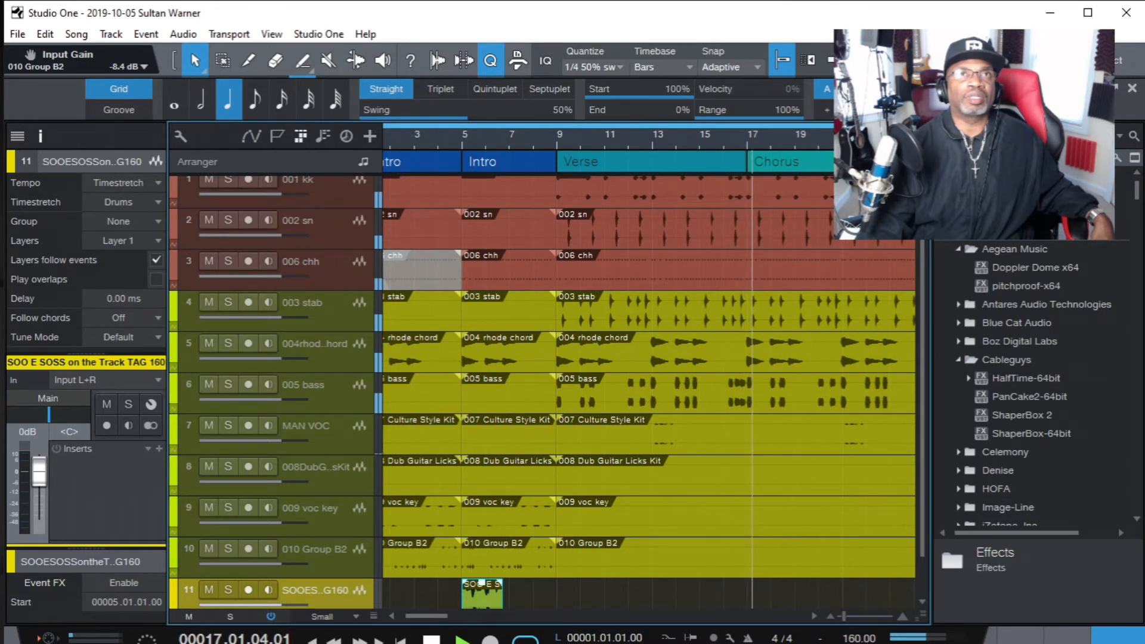
key(space)
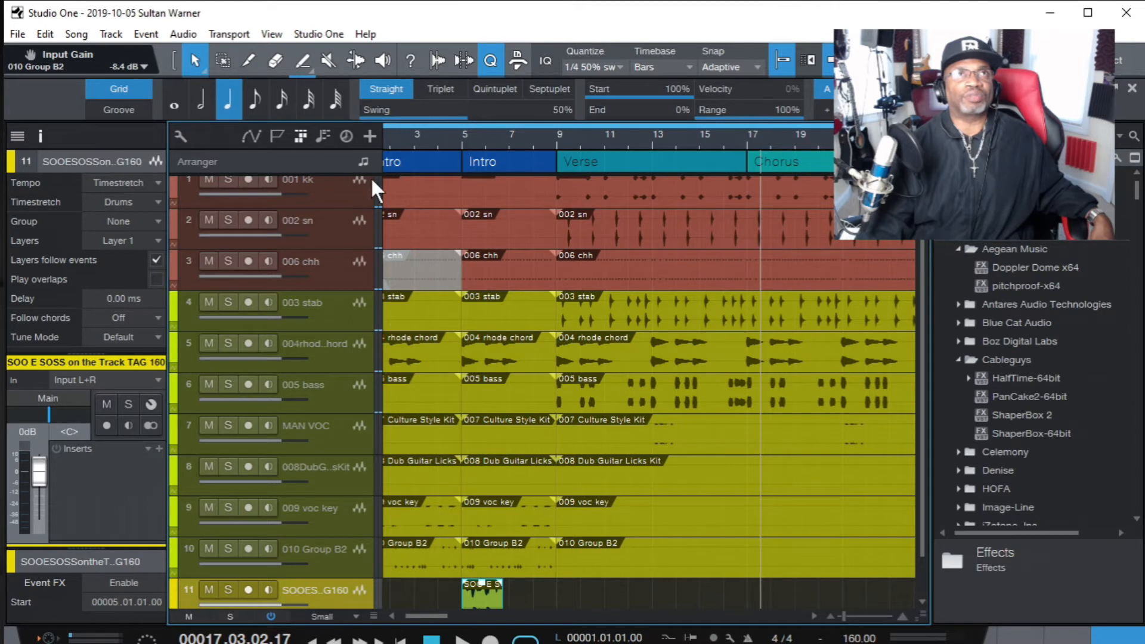
Step: Split the 003 stab event at bar 17, where the Chorus begins, and select its Verse part with the Arrow tool
click(713, 314)
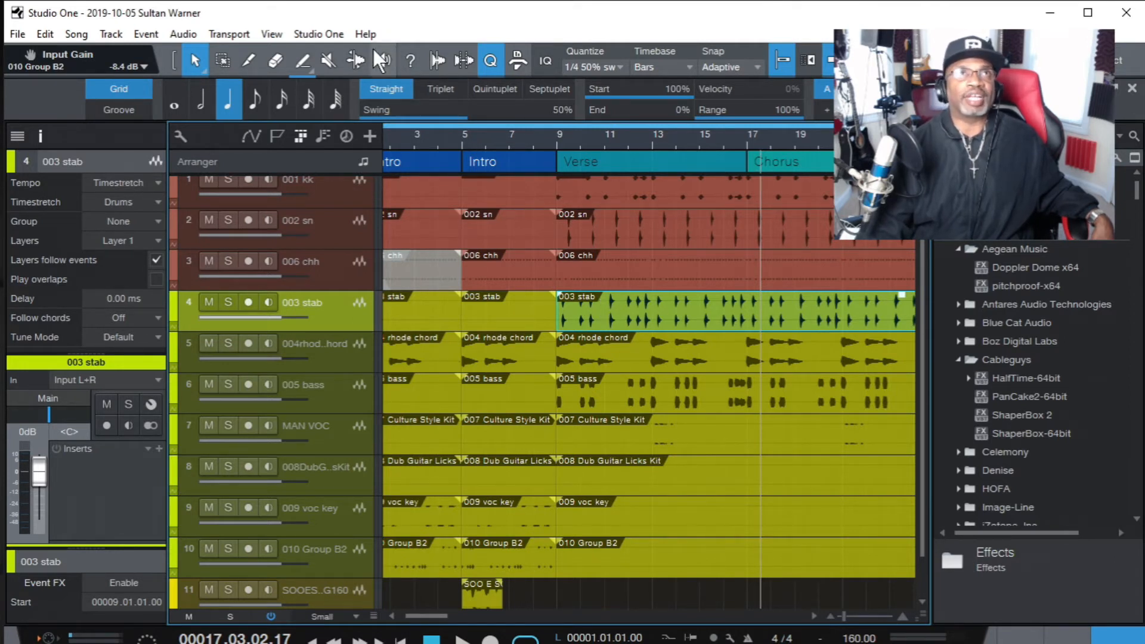
click(249, 59)
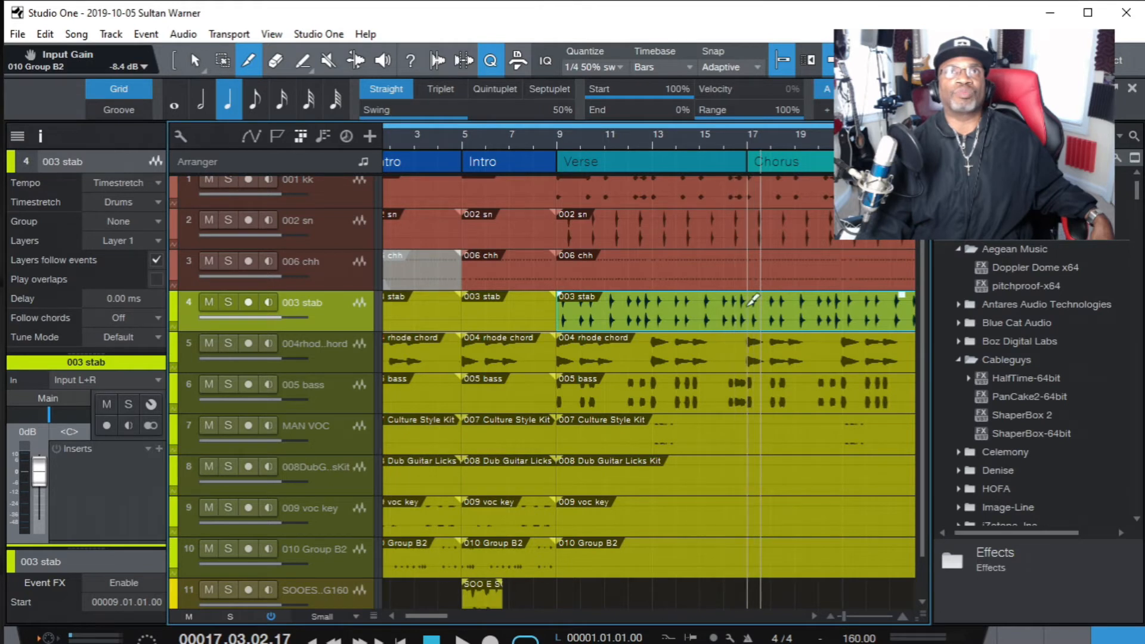
alt+click(748, 304)
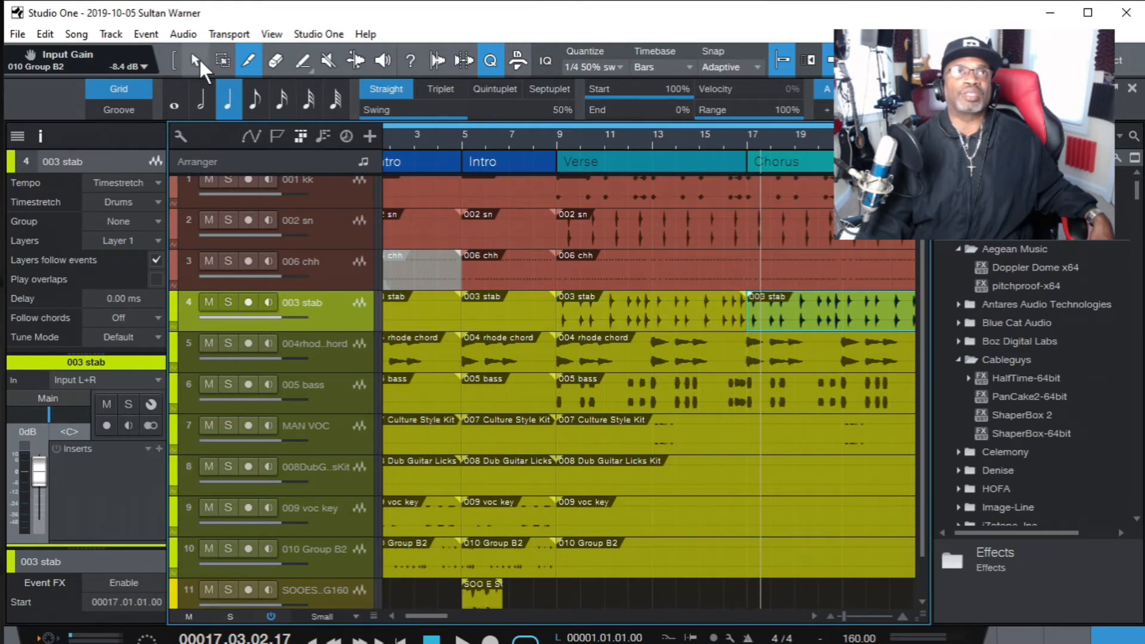
click(195, 59)
click(702, 309)
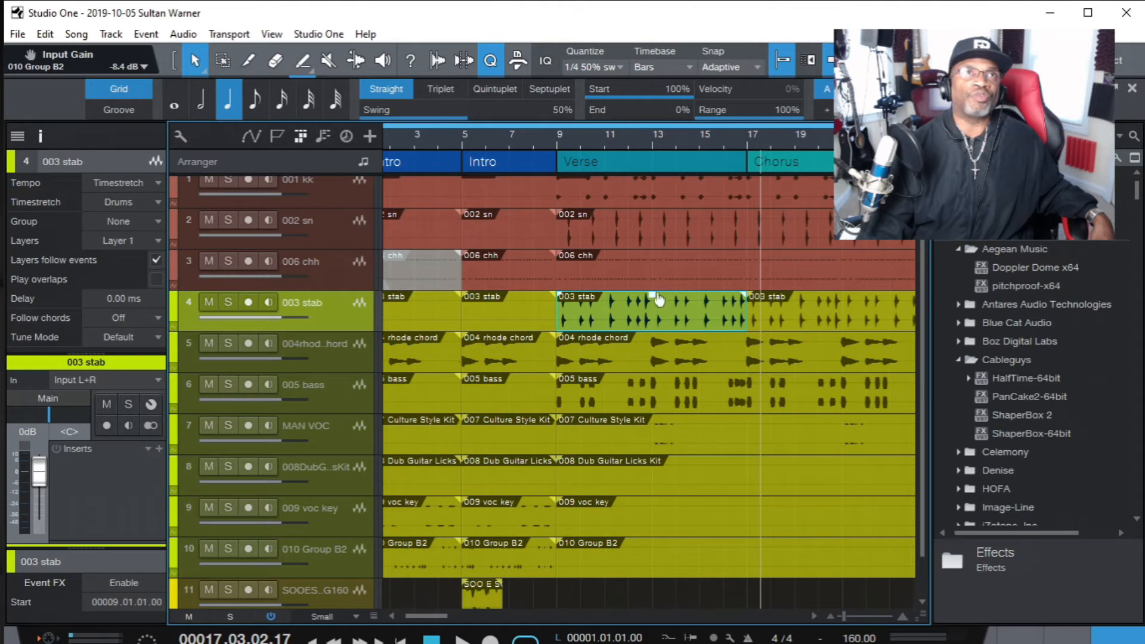
Step: Play from just before the Verse and toggle solo on the 003 stab track to check it
click(545, 135)
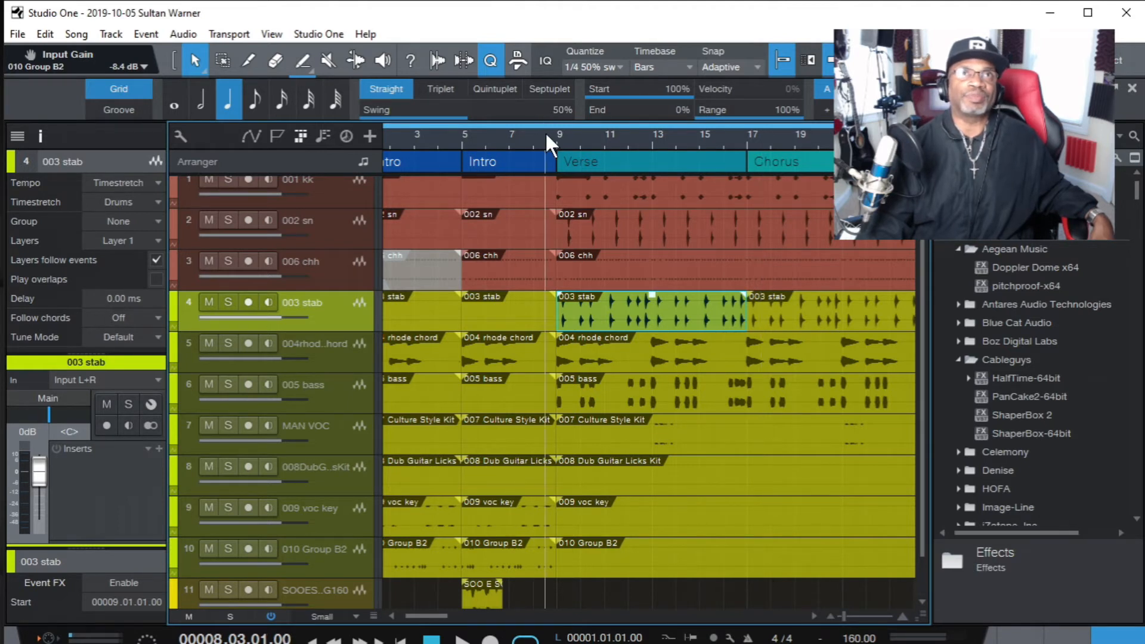
key(space)
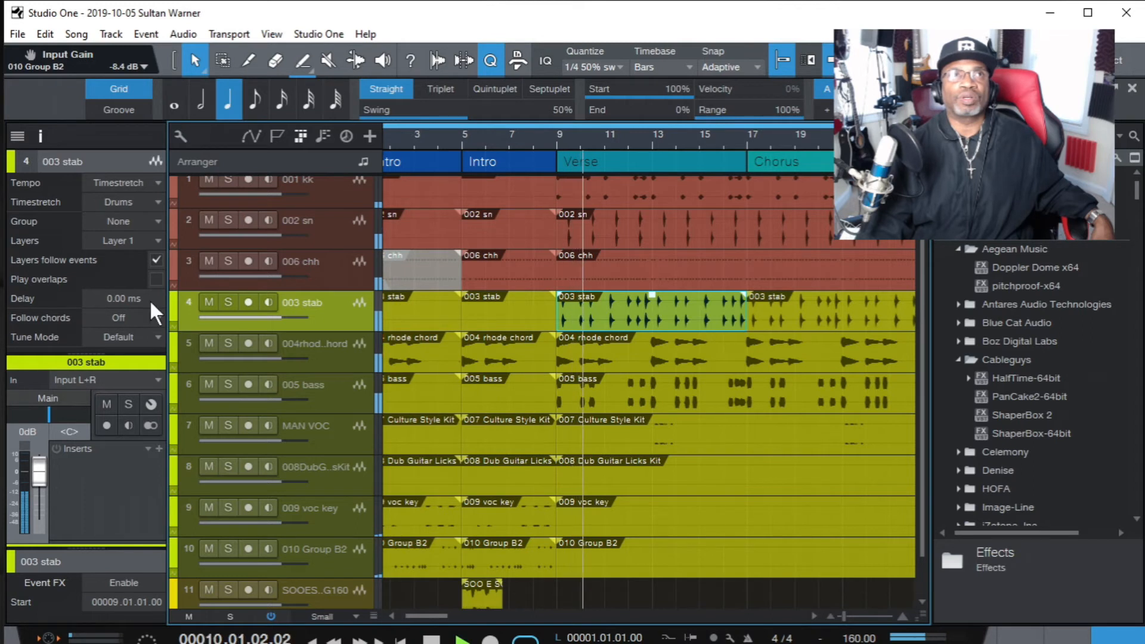
click(223, 300)
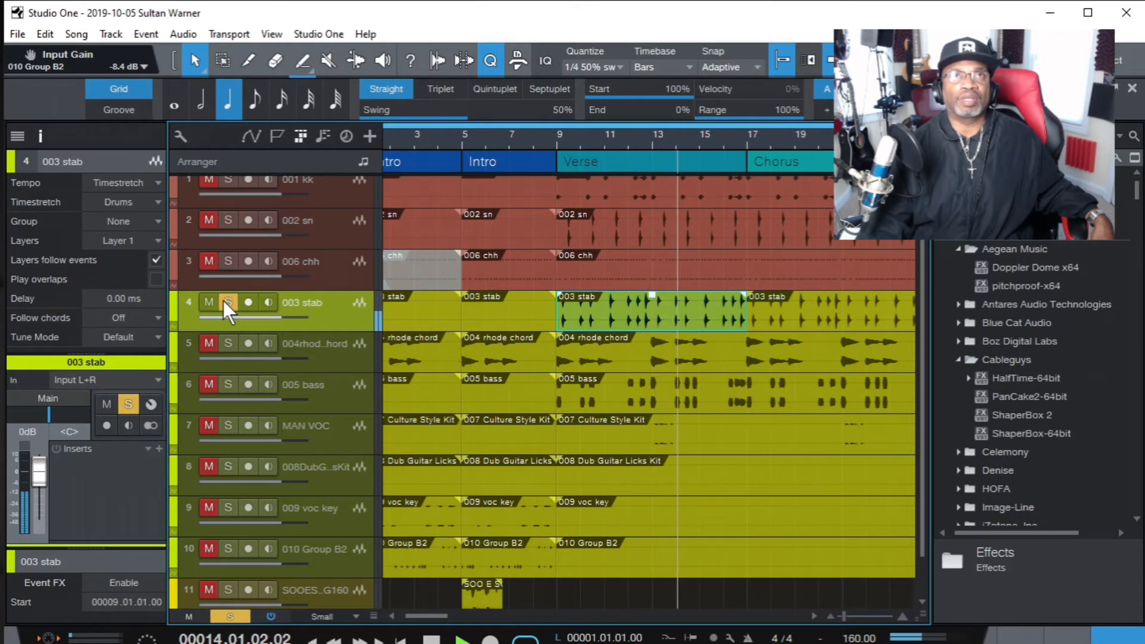
click(228, 302)
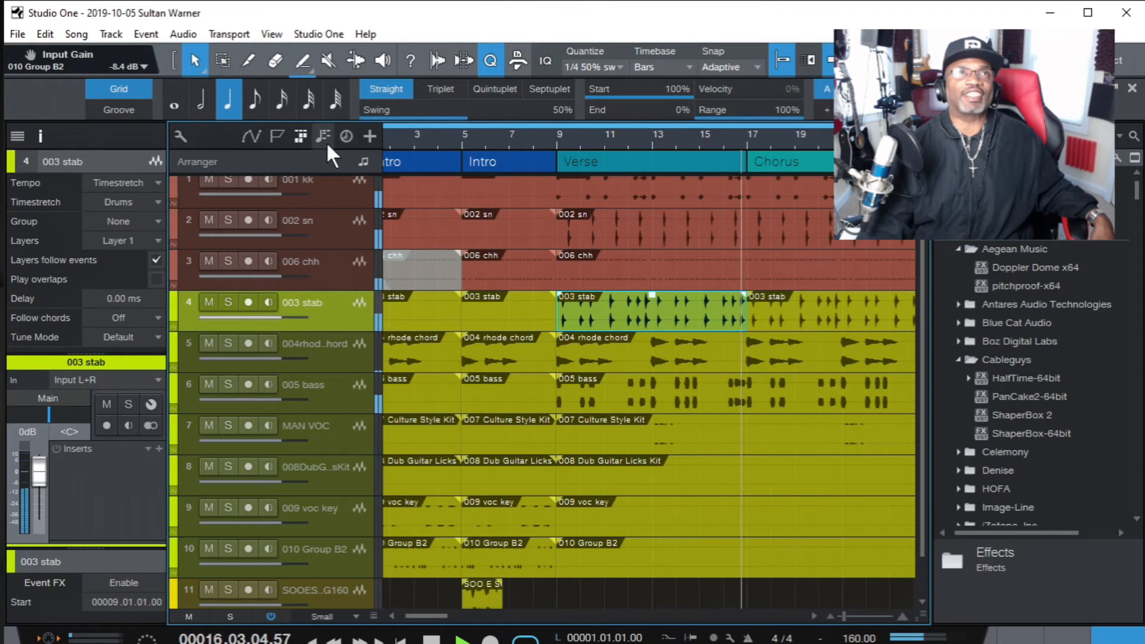
Step: Stop playback, select the Verse section in the Arranger track, and play again from bar 8, beat 3, just before the Verse
click(432, 639)
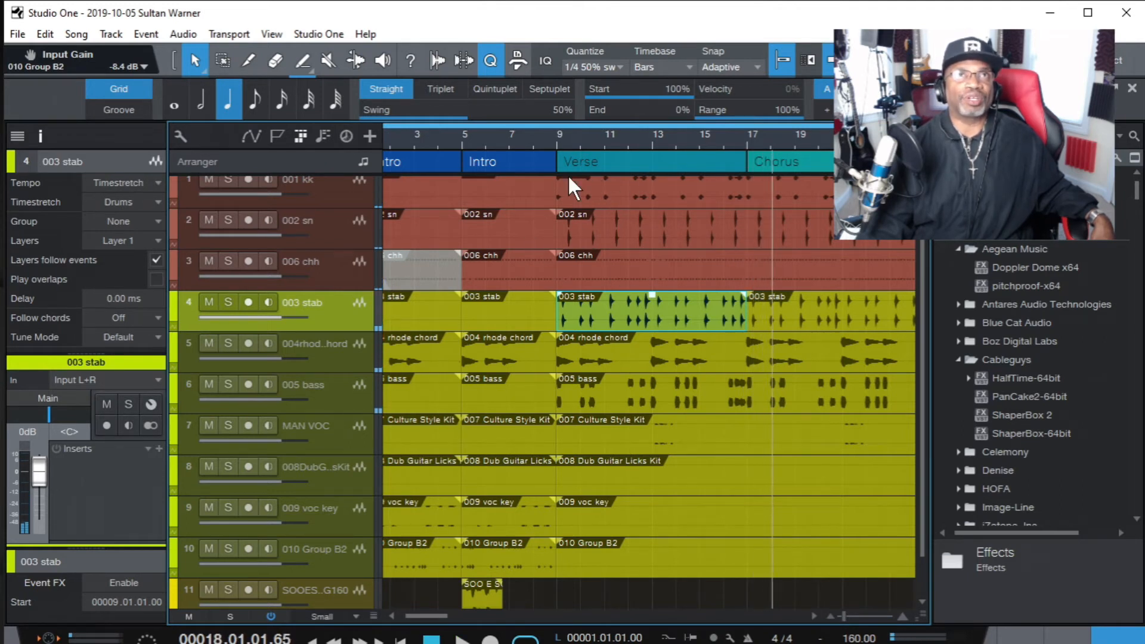
click(594, 160)
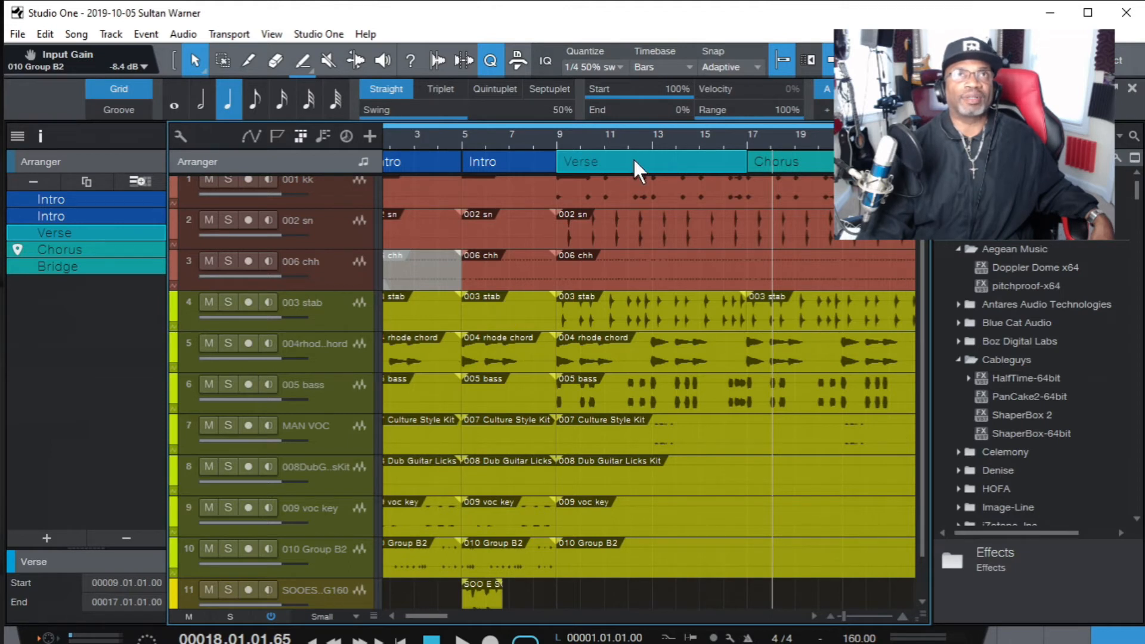
click(545, 133)
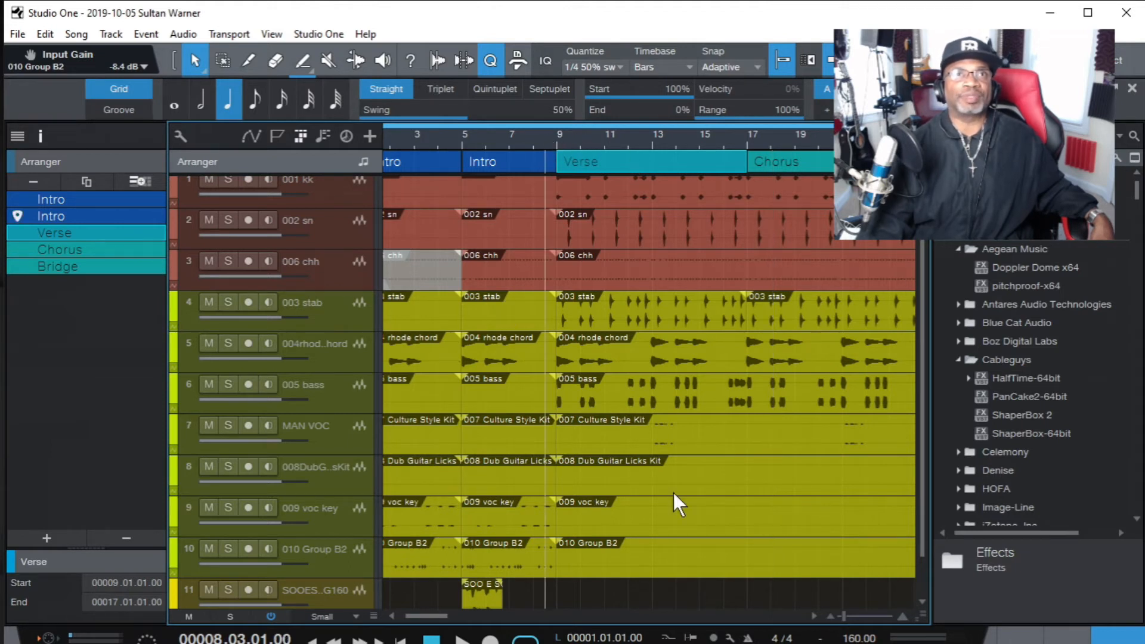
key(space)
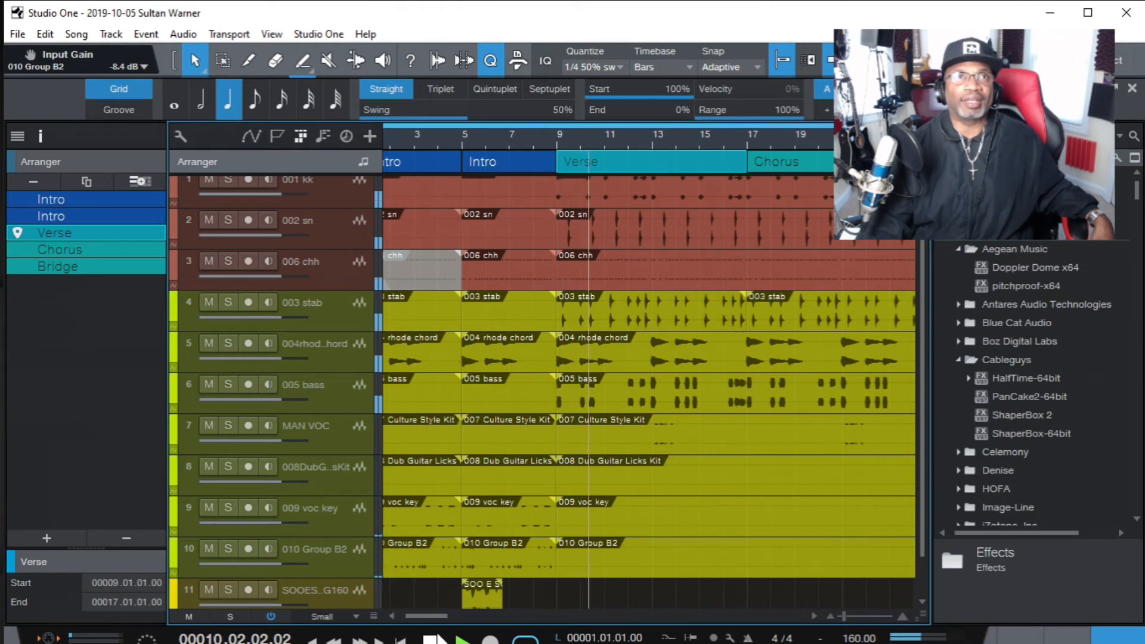
Step: Mute the Verse part of the 003 stab event with the Mute tool, listen into the Chorus, and stop playback
click(320, 57)
click(590, 316)
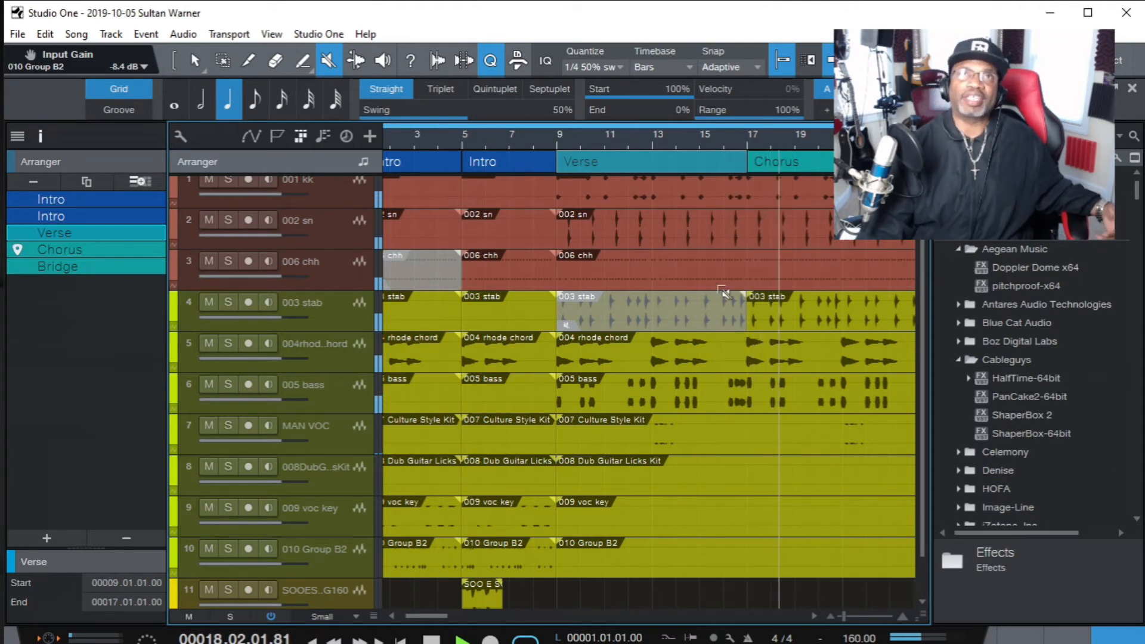
key(space)
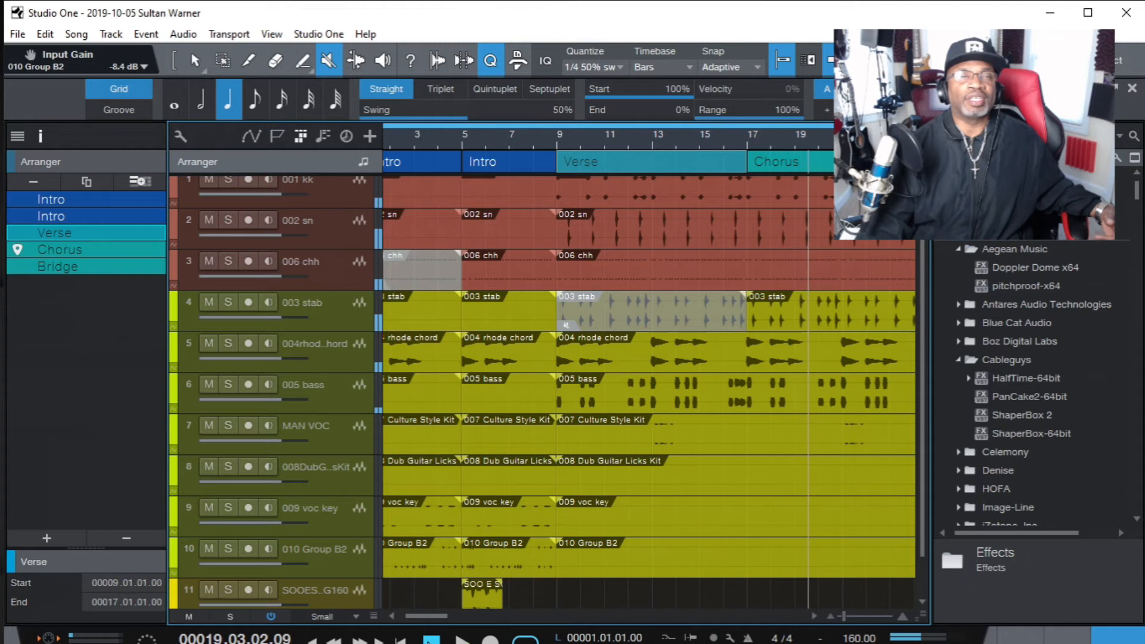